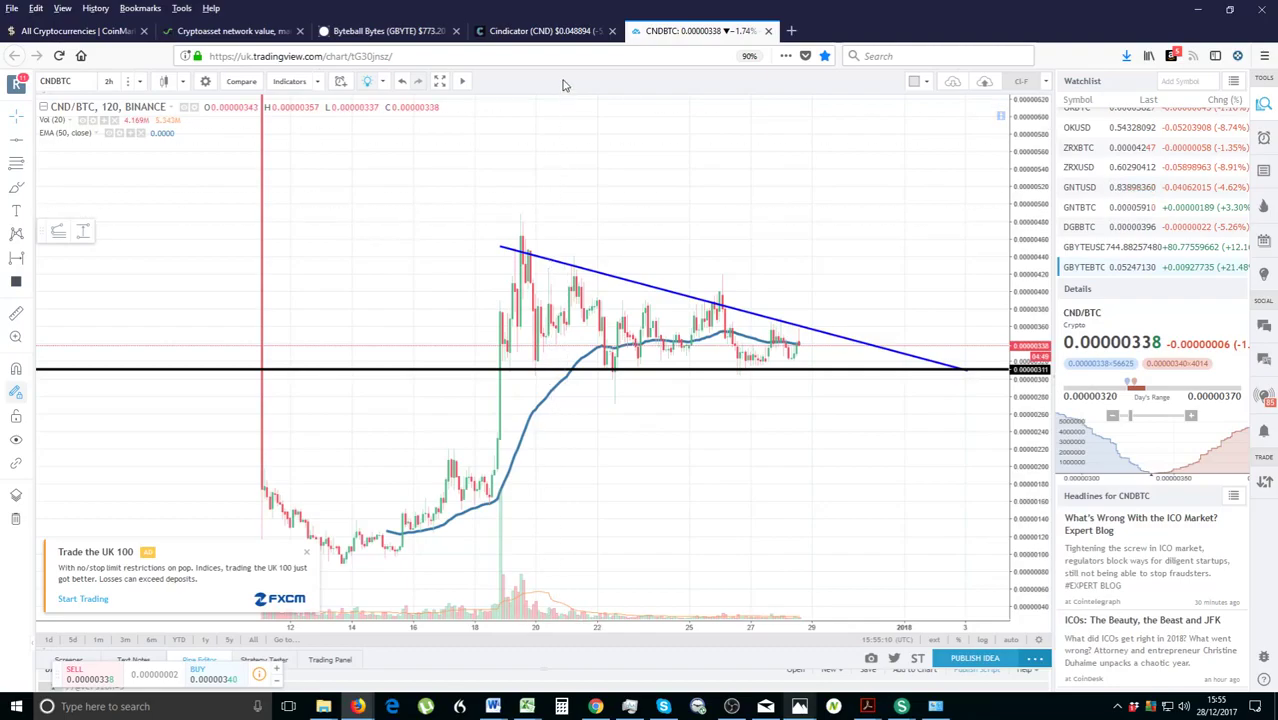
# - Review Cindicator's price and USD market cap on CoinMarketCap alongside the CND/BTC chart
pyautogui.click(570, 33)
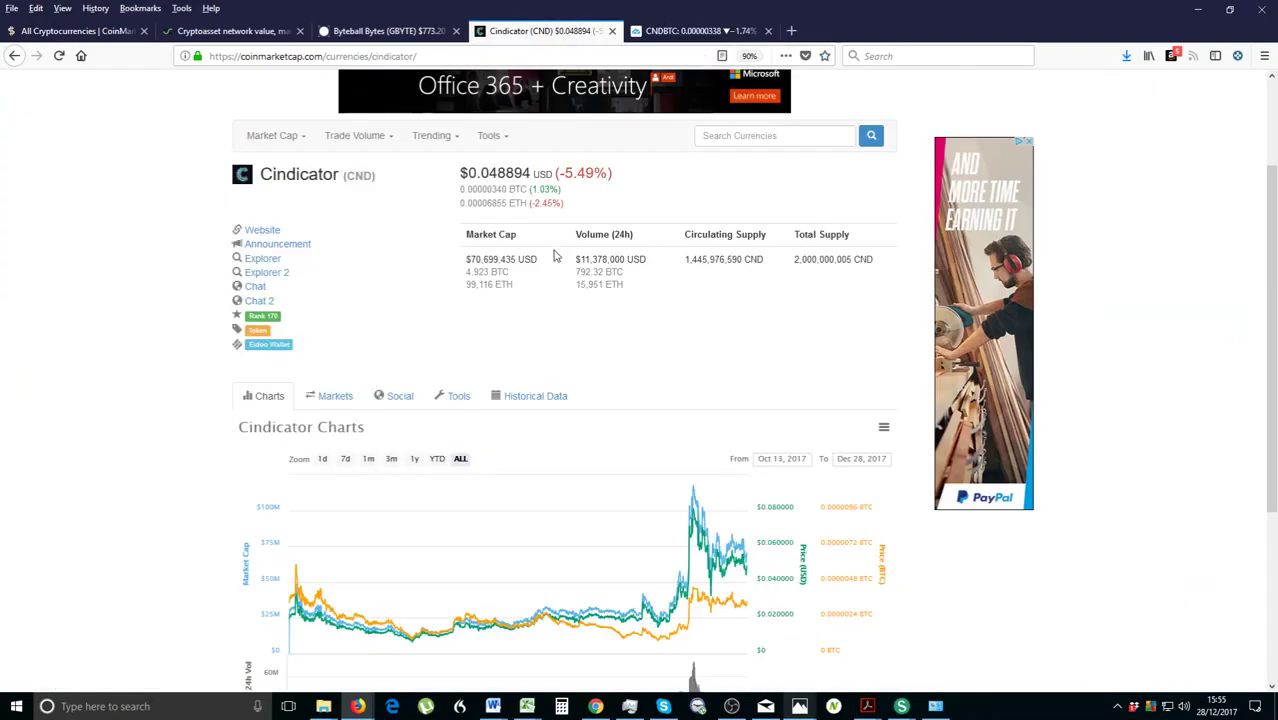
pyautogui.scroll(1, 556, 256)
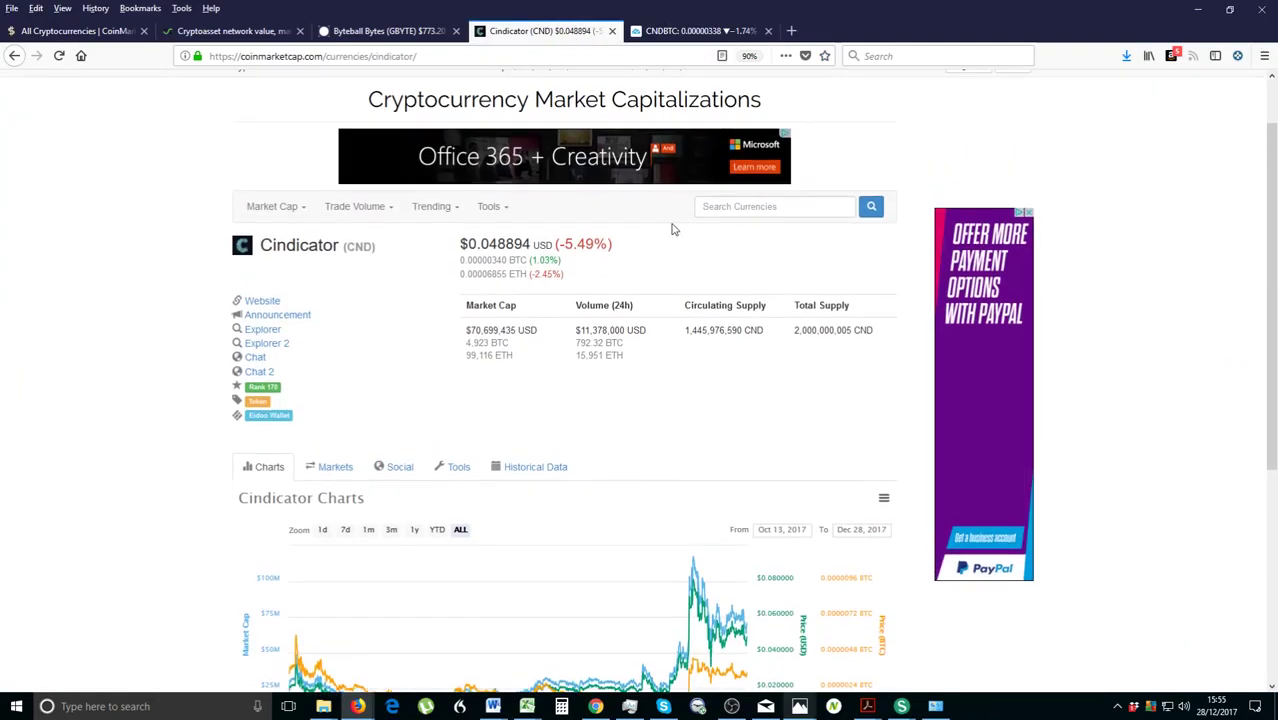
pyautogui.click(724, 33)
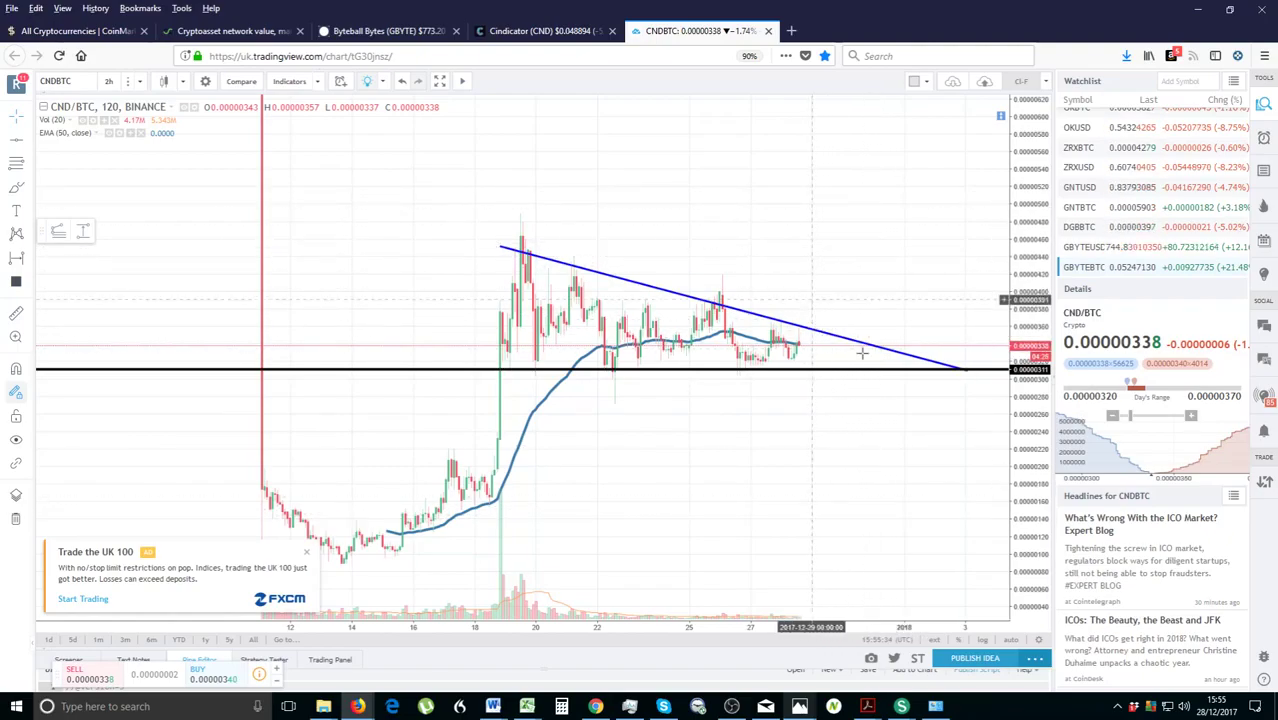
pyautogui.click(540, 31)
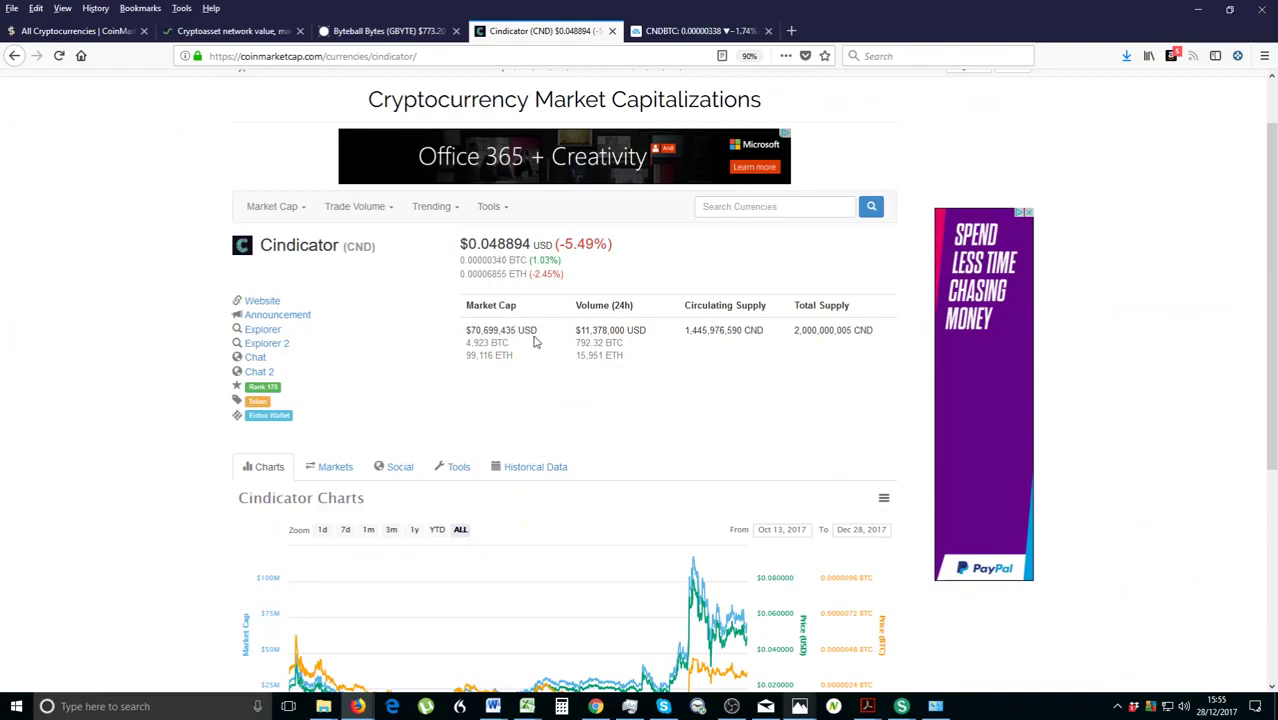
pyautogui.moveTo(486, 333); pyautogui.dragTo(467, 337)
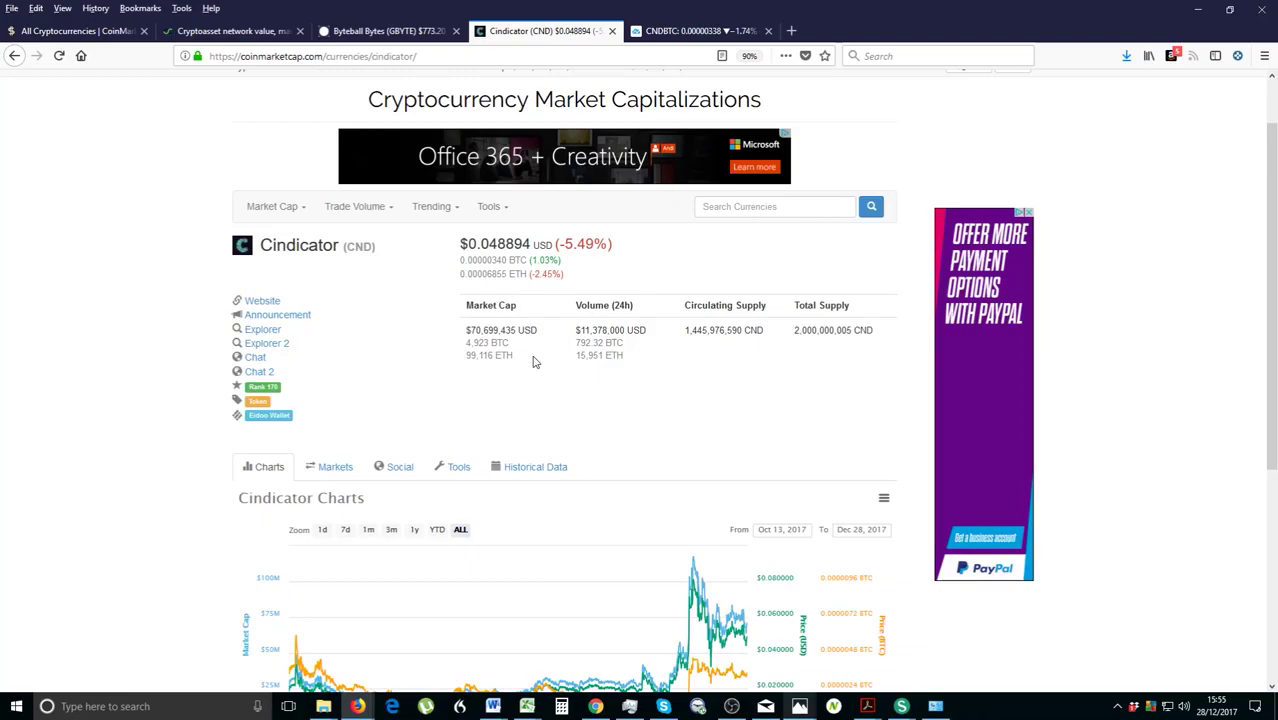
pyautogui.click(698, 31)
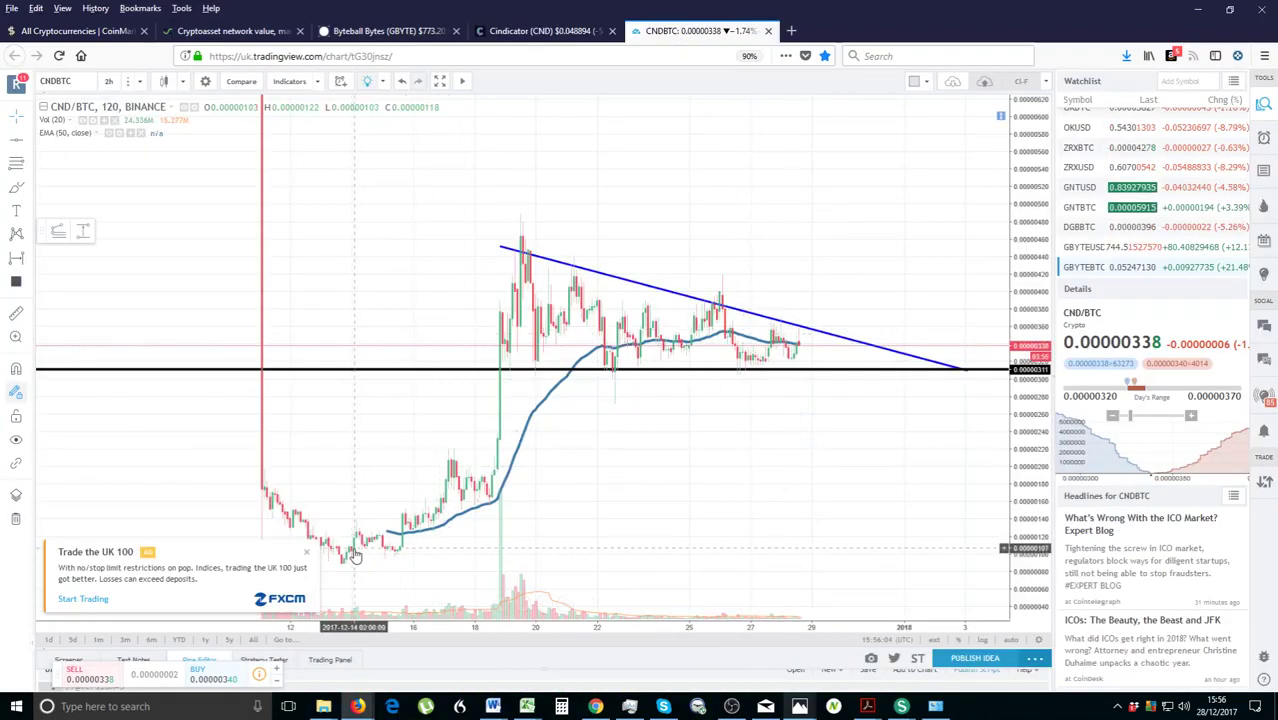
# - Close the UK 100 advert covering the chart and rescale the chart to leave room around the triangle
pyautogui.click(306, 553)
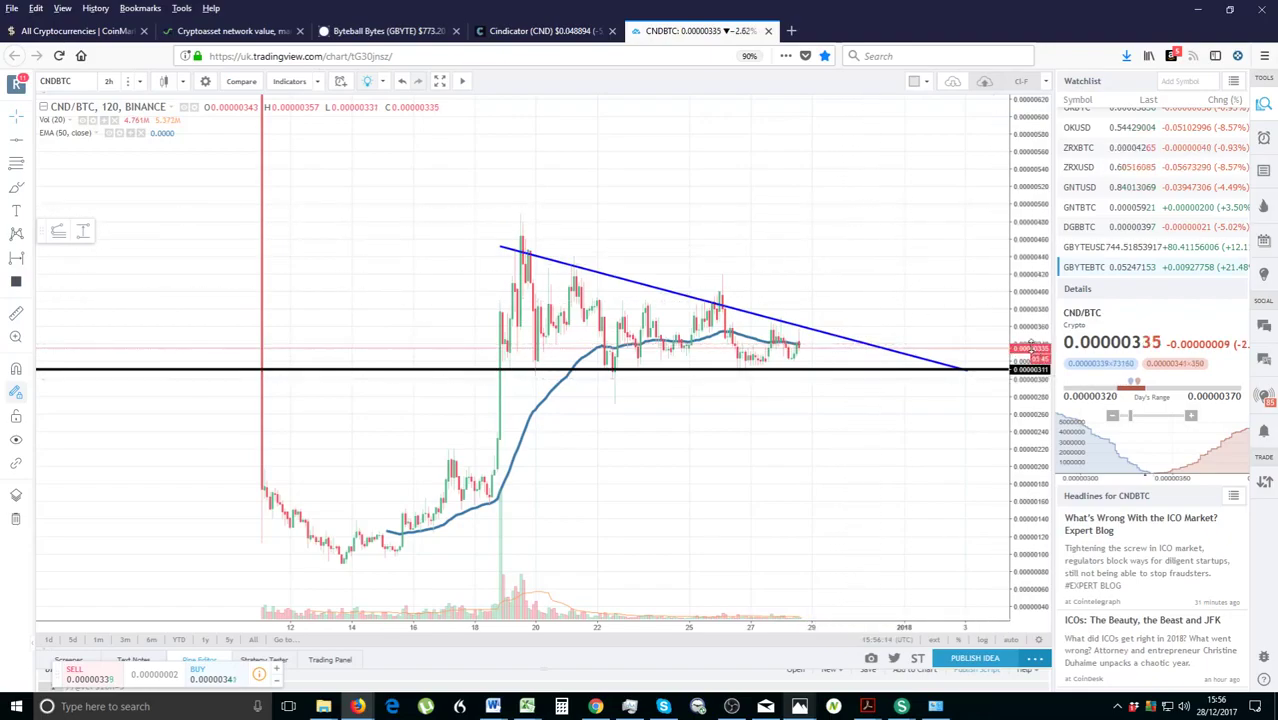
pyautogui.moveTo(1032, 347); pyautogui.dragTo(1032, 290)
pyautogui.moveTo(840, 262); pyautogui.dragTo(826, 282)
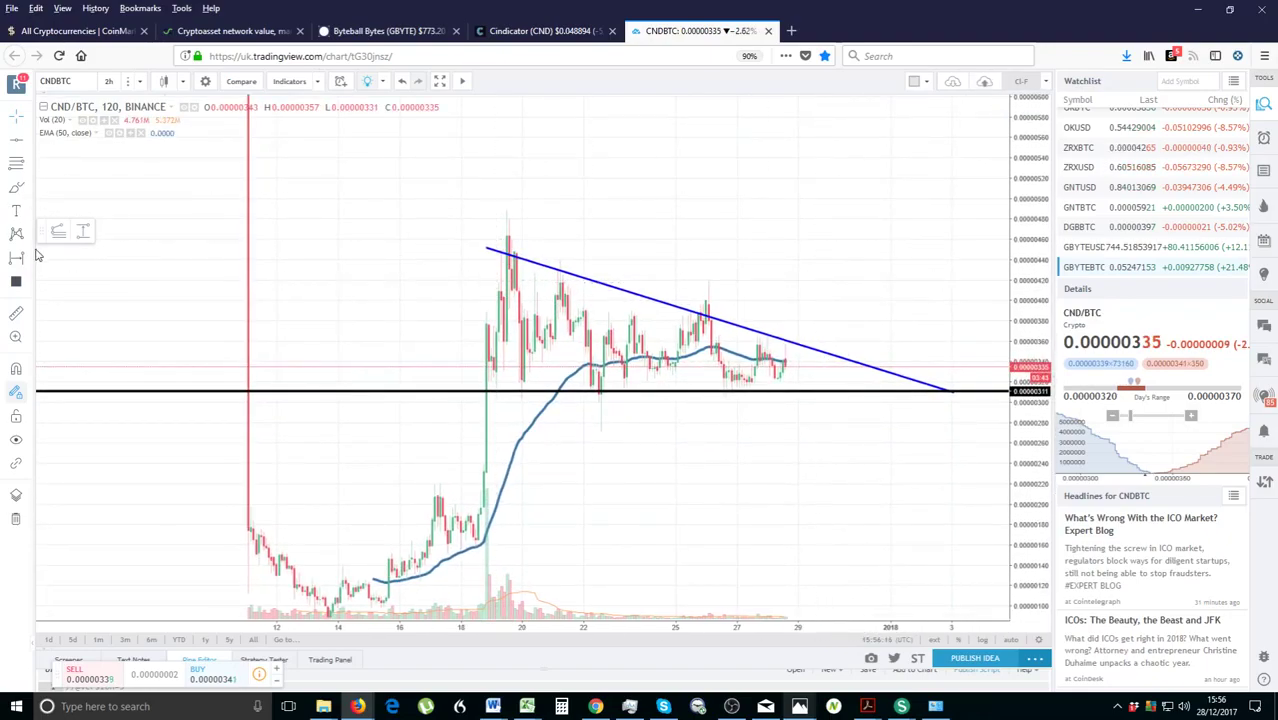
# - Try out an Elliott Triangle Wave (ABCDE) across the swings between the blue trendline and the black support line
pyautogui.click(30, 235)
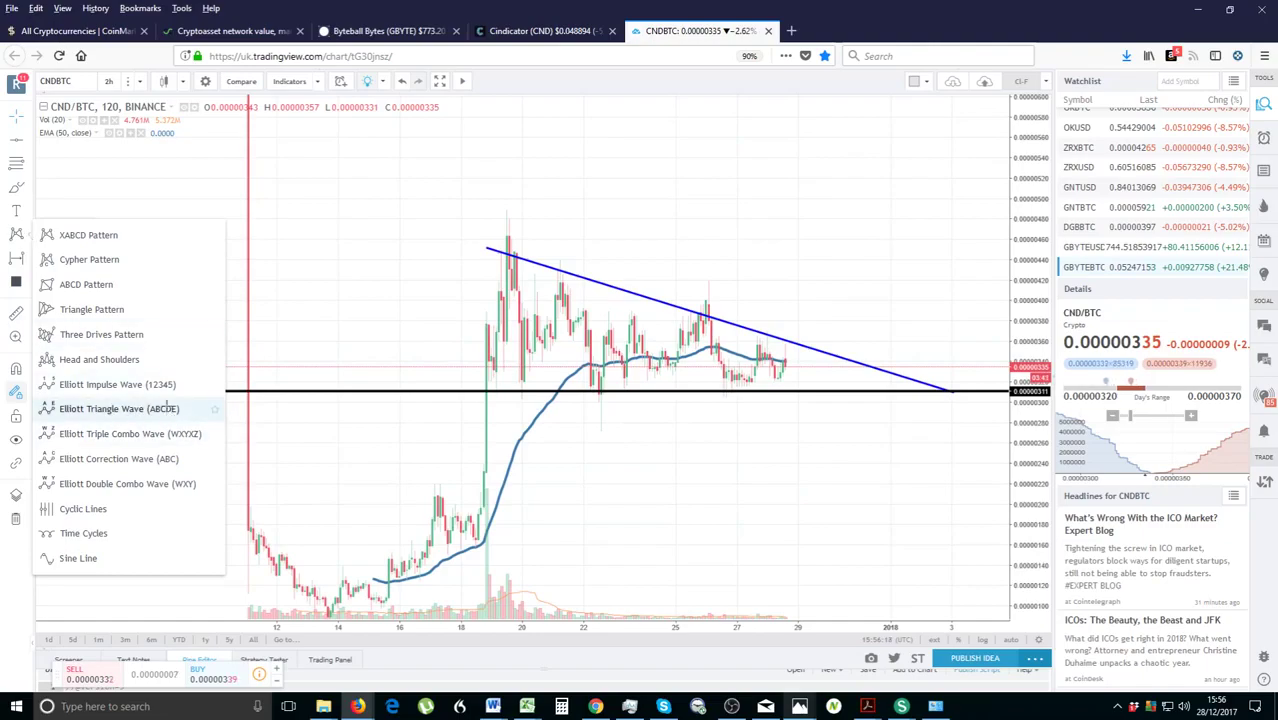
pyautogui.click(130, 411)
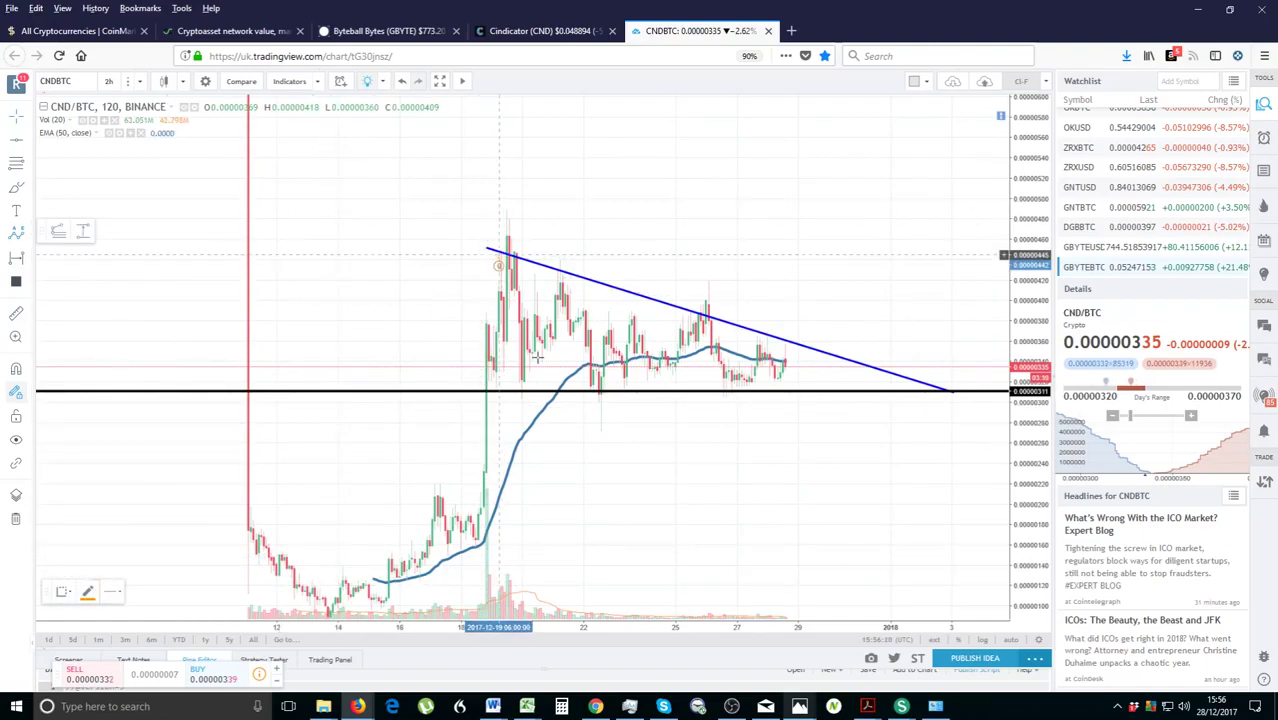
pyautogui.click(498, 257)
pyautogui.click(521, 400)
pyautogui.click(569, 284)
pyautogui.click(608, 398)
pyautogui.click(705, 318)
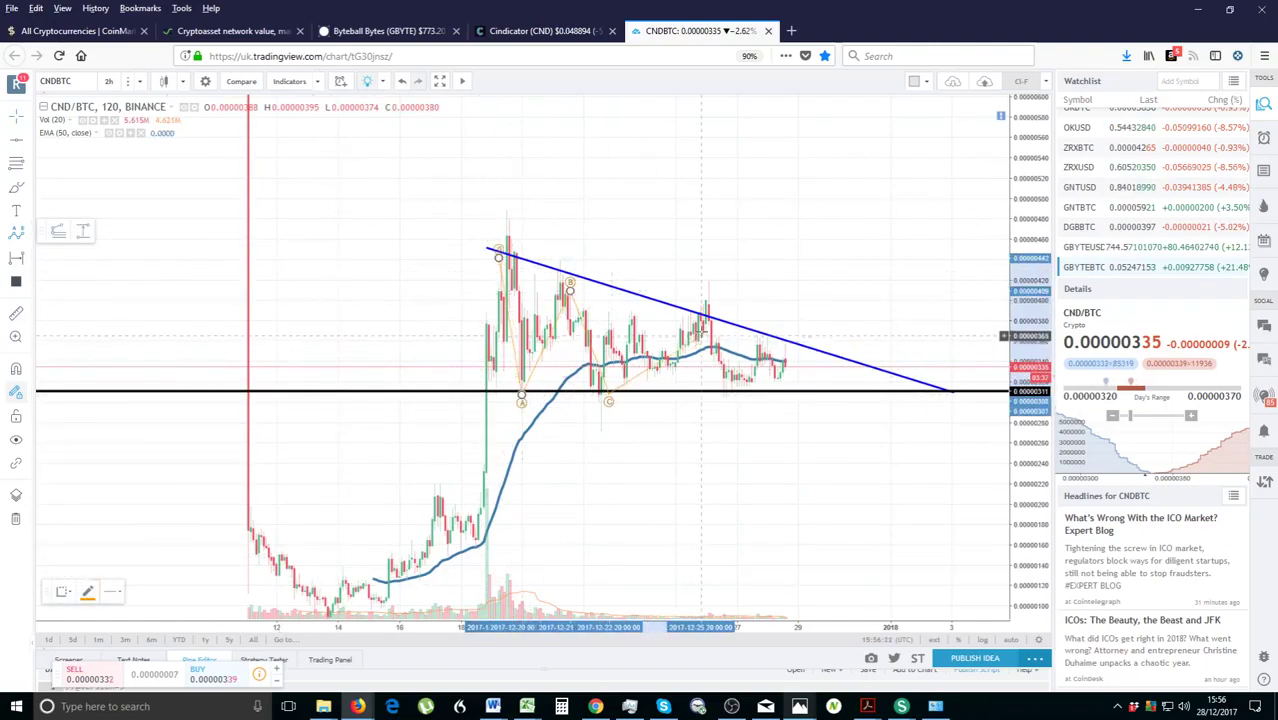
pyautogui.click(782, 398)
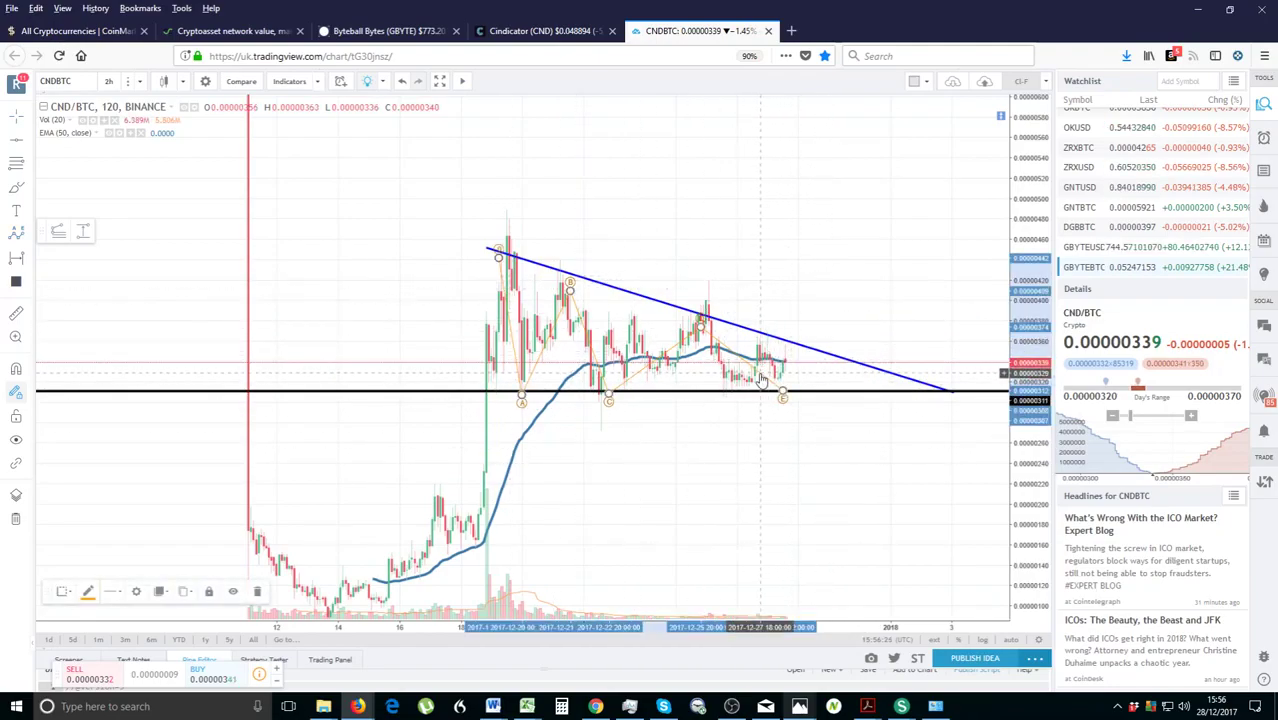
pyautogui.press('Delete')
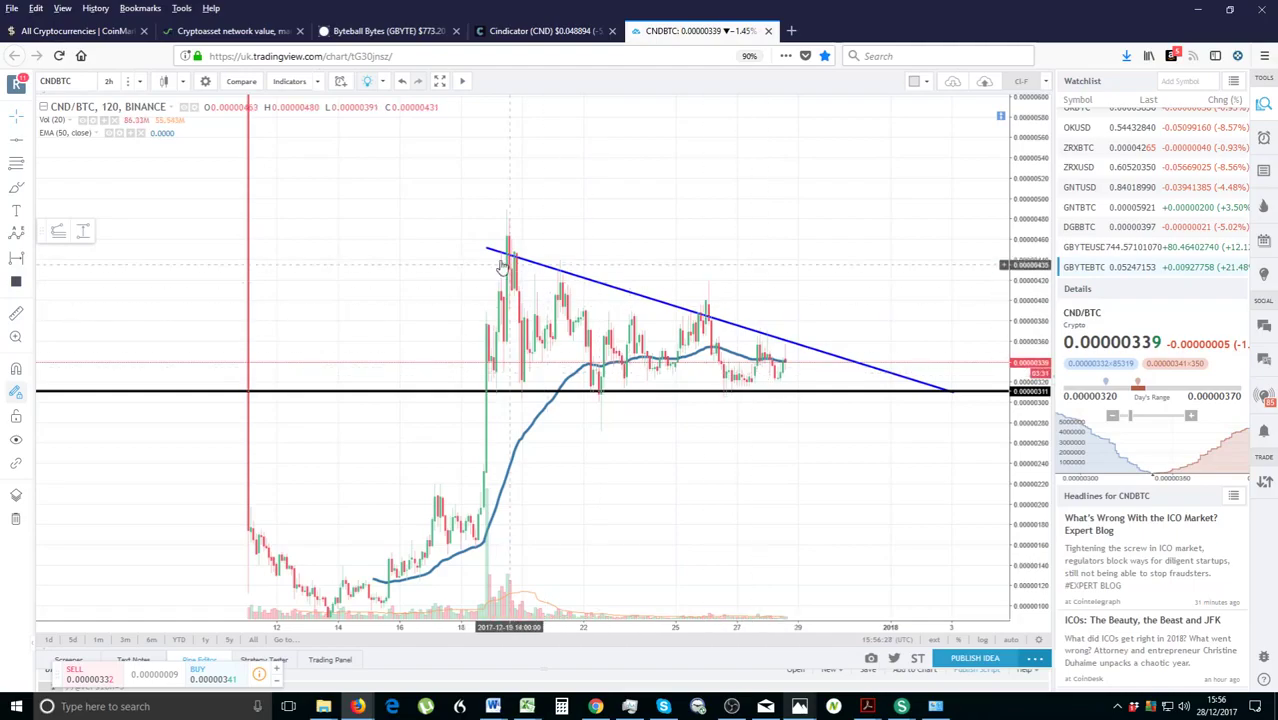
# - Brush an example ascending triangle in the chart's empty area, with a rising lead-in, inner price swings and an upward breakout arrow
pyautogui.click(16, 188)
pyautogui.moveTo(159, 261)
pyautogui.mouseDown()
pyautogui.moveTo(166, 354)
pyautogui.moveTo(373, 272)
pyautogui.mouseUp()
pyautogui.moveTo(190, 353); pyautogui.dragTo(361, 283)
pyautogui.moveTo(91, 414)
pyautogui.mouseDown()
pyautogui.moveTo(133, 318)
pyautogui.moveTo(339, 285)
pyautogui.mouseUp()
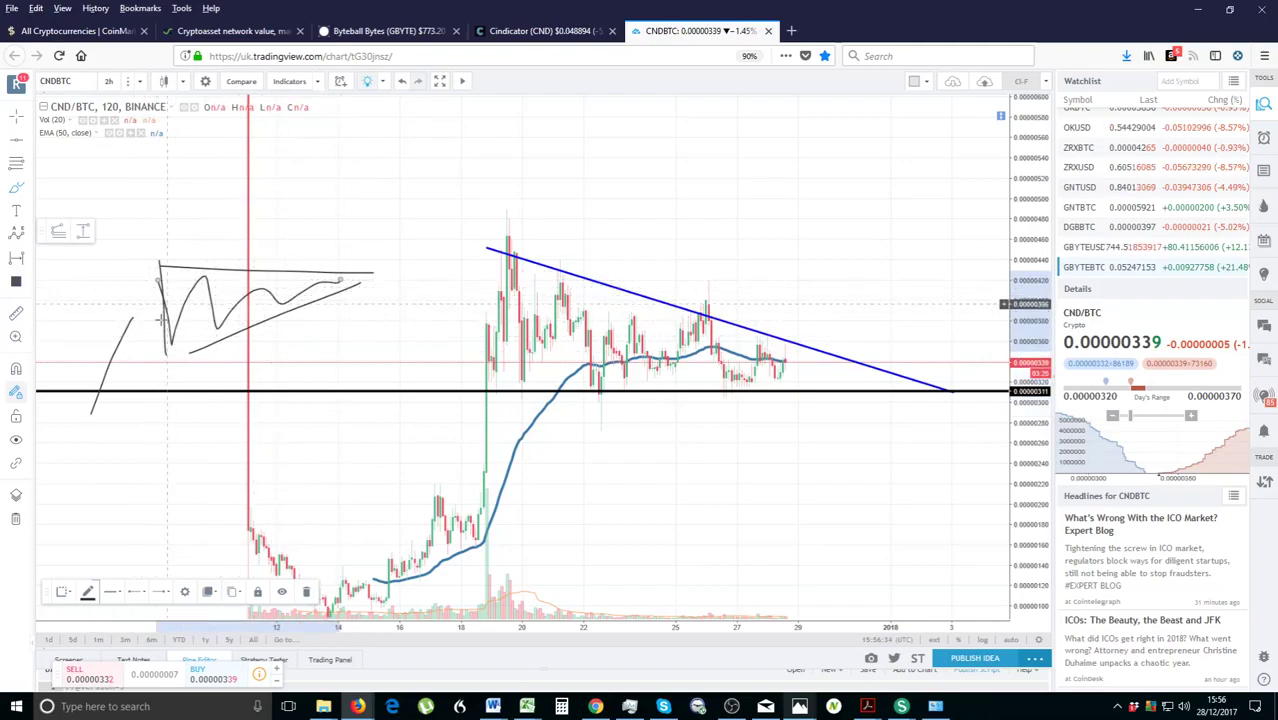
pyautogui.moveTo(141, 325); pyautogui.dragTo(154, 298)
pyautogui.moveTo(320, 283)
pyautogui.mouseDown()
pyautogui.moveTo(316, 191)
pyautogui.moveTo(332, 212)
pyautogui.mouseUp()
pyautogui.moveTo(370, 276)
pyautogui.mouseDown()
pyautogui.moveTo(280, 316)
pyautogui.moveTo(172, 253)
pyautogui.mouseUp()
pyautogui.moveTo(103, 410); pyautogui.dragTo(152, 316)
# - Brush an example descending triangle below the first sketch, with a rising lead-in, flat base, falling upper line, inner swings and breakout strokes
pyautogui.moveTo(167, 405)
pyautogui.mouseDown()
pyautogui.moveTo(169, 493)
pyautogui.moveTo(352, 492)
pyautogui.mouseUp()
pyautogui.moveTo(103, 546); pyautogui.dragTo(152, 470)
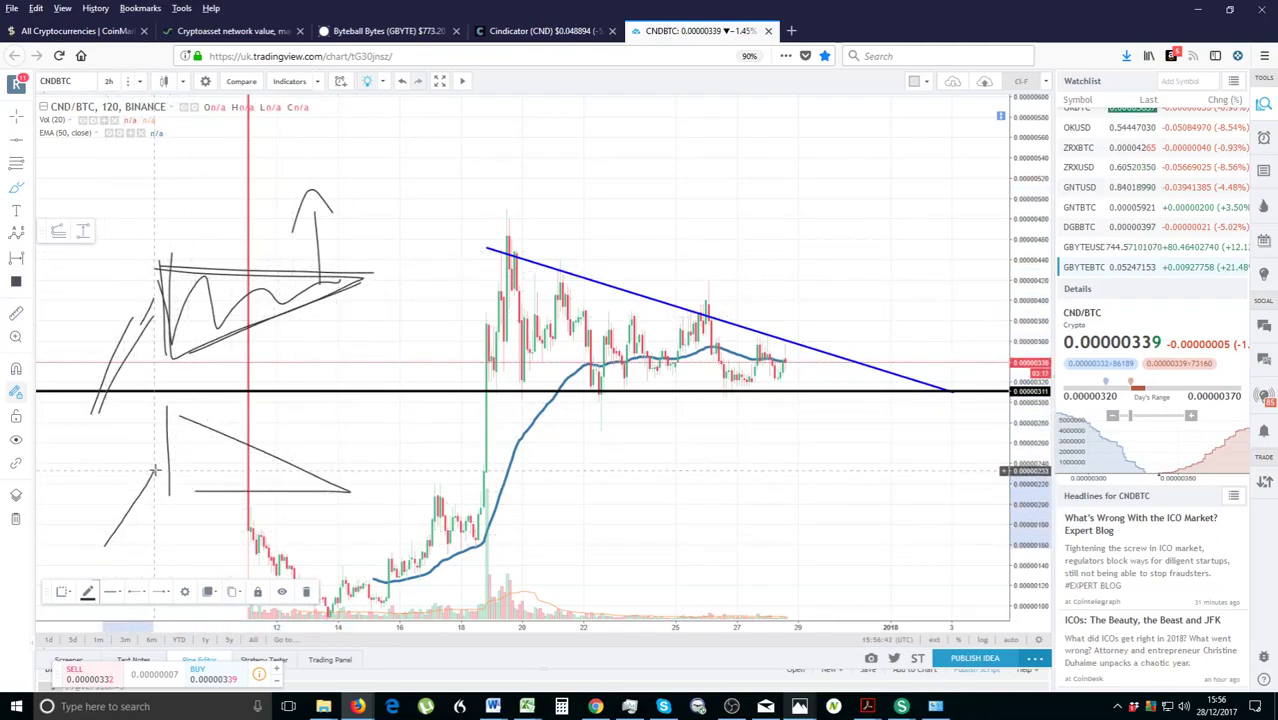
pyautogui.moveTo(303, 501); pyautogui.dragTo(304, 520)
pyautogui.moveTo(305, 450); pyautogui.dragTo(325, 400)
pyautogui.moveTo(180, 432)
pyautogui.mouseDown()
pyautogui.moveTo(187, 496)
pyautogui.moveTo(297, 480)
pyautogui.mouseUp()
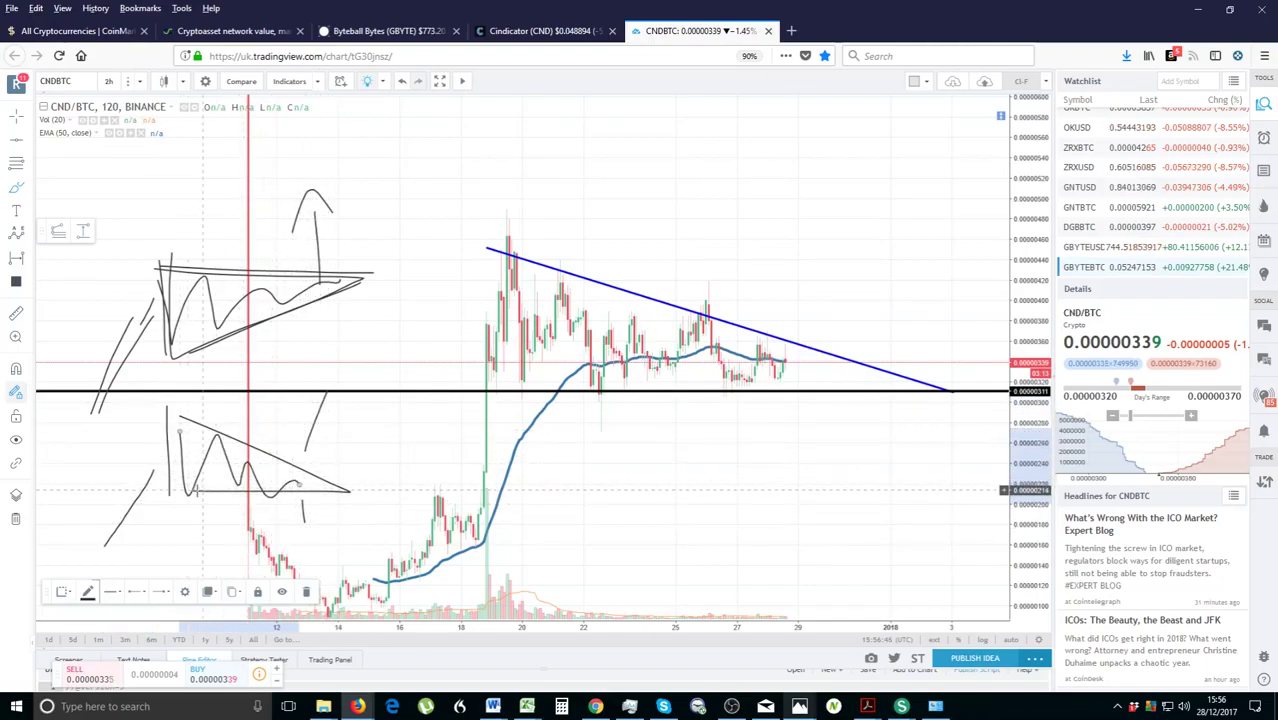
pyautogui.moveTo(170, 408)
pyautogui.mouseDown()
pyautogui.moveTo(293, 452)
pyautogui.moveTo(298, 476)
pyautogui.moveTo(182, 434)
pyautogui.moveTo(298, 484)
pyautogui.mouseUp()
# - Brush marks on the swings inside the real CND/BTC triangle, and delete the freehand loops tracing the pattern
pyautogui.moveTo(553, 359); pyautogui.dragTo(567, 378)
pyautogui.moveTo(563, 361); pyautogui.dragTo(541, 390)
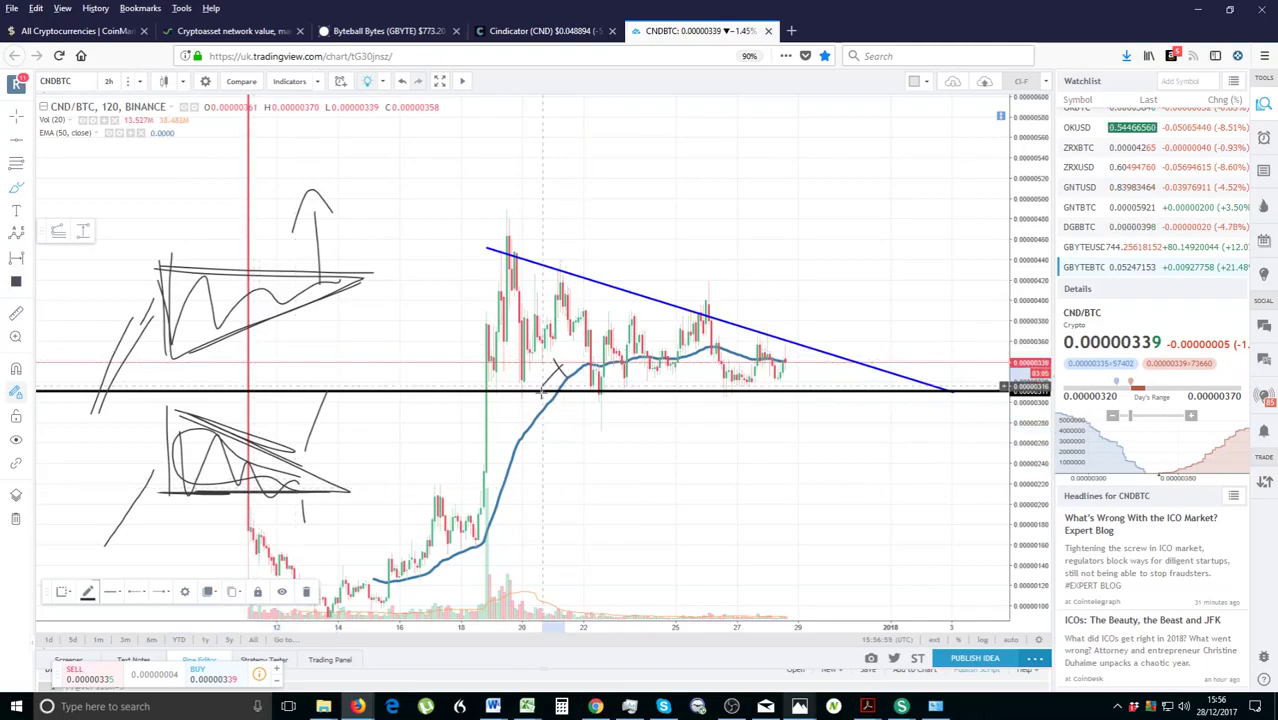
pyautogui.moveTo(614, 325); pyautogui.dragTo(642, 326)
pyautogui.moveTo(640, 316); pyautogui.dragTo(629, 346)
pyautogui.moveTo(704, 379)
pyautogui.mouseDown()
pyautogui.moveTo(718, 383)
pyautogui.moveTo(705, 389)
pyautogui.mouseUp()
pyautogui.moveTo(507, 260)
pyautogui.mouseDown()
pyautogui.moveTo(778, 316)
pyautogui.moveTo(968, 376)
pyautogui.moveTo(610, 389)
pyautogui.moveTo(539, 264)
pyautogui.moveTo(512, 298)
pyautogui.moveTo(754, 348)
pyautogui.moveTo(839, 404)
pyautogui.mouseUp()
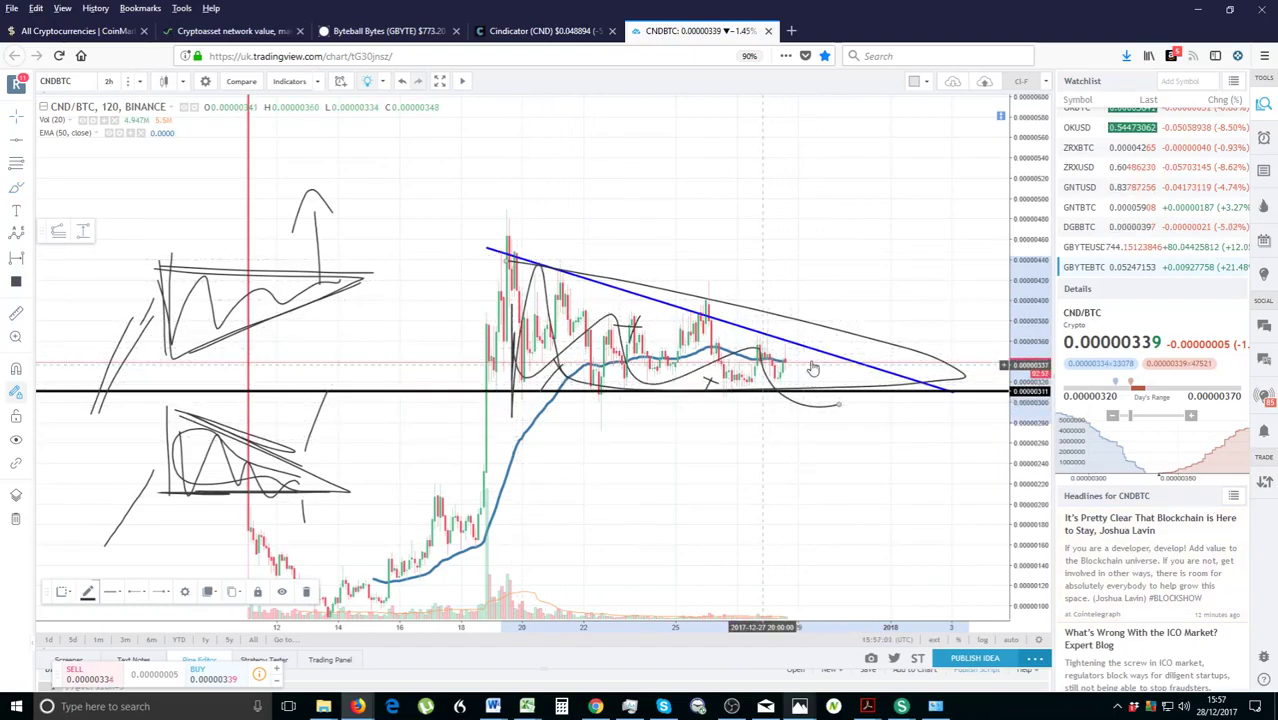
pyautogui.press('Delete')
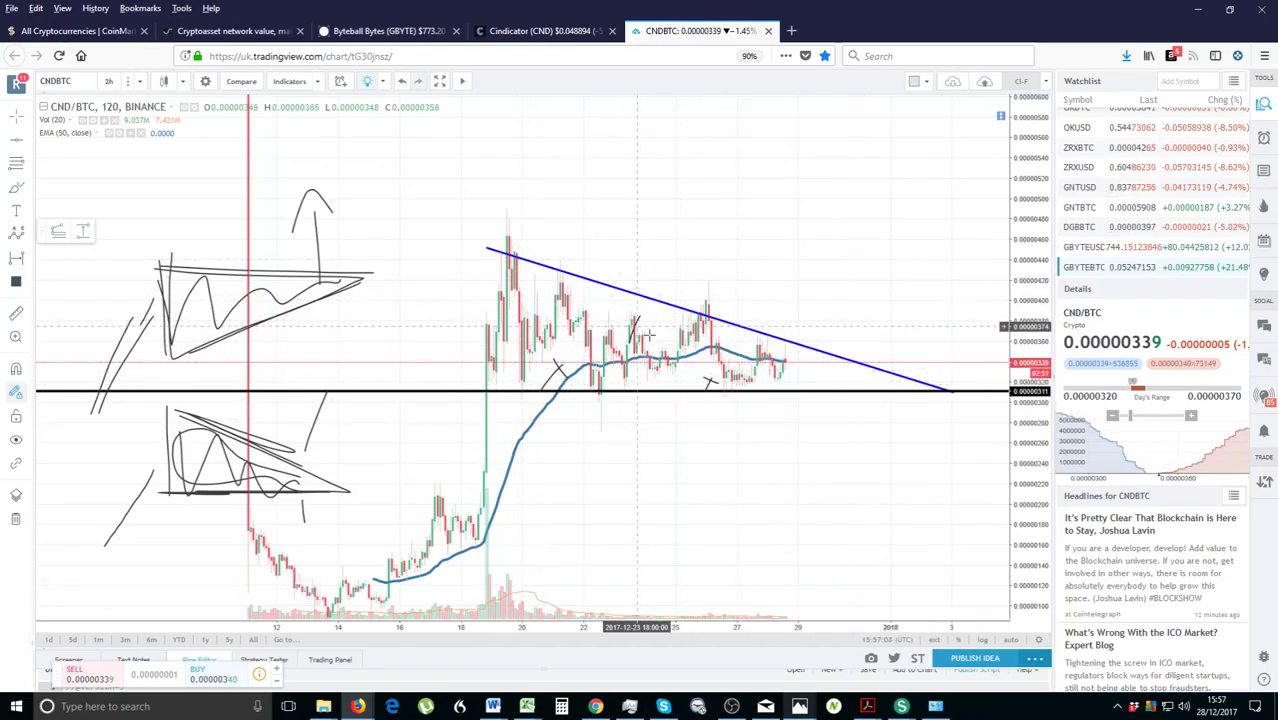
# - Brush a declining curve along the volume bars with upward strokes at its end, and recheck Cindicator's market cap on CoinMarketCap
pyautogui.click(16, 187)
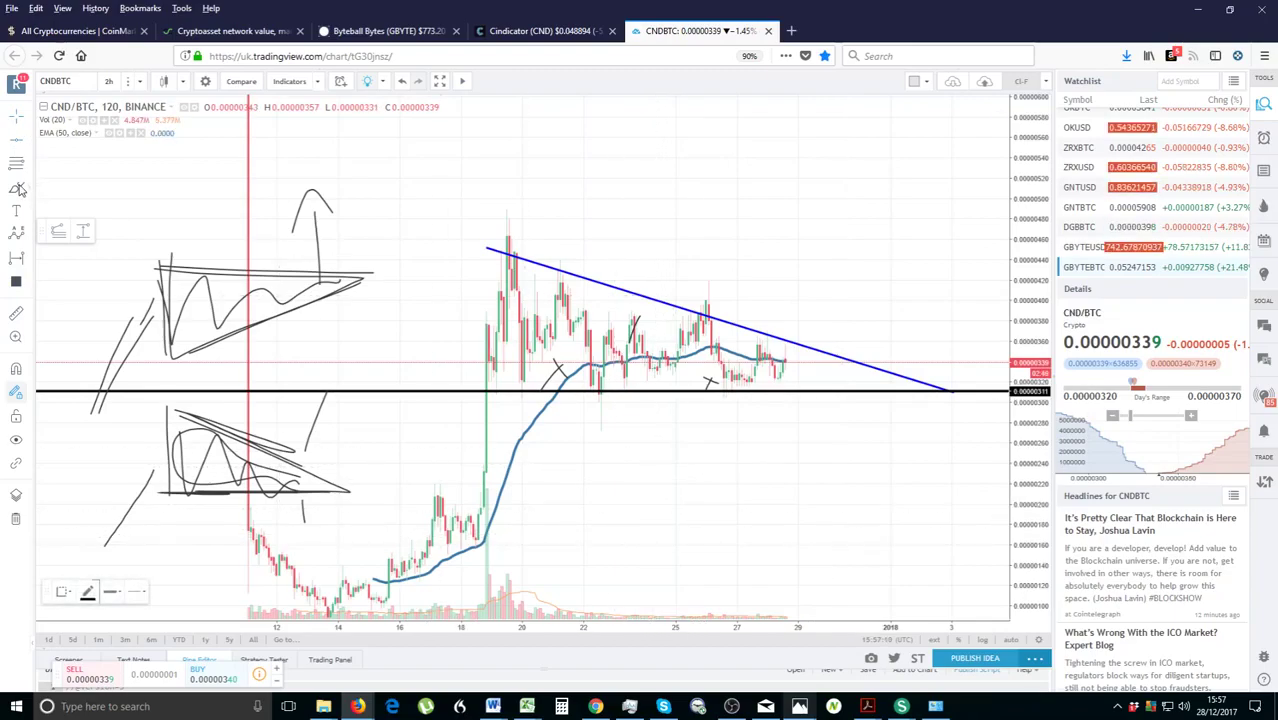
pyautogui.moveTo(497, 575)
pyautogui.mouseDown()
pyautogui.moveTo(781, 618)
pyautogui.moveTo(770, 600)
pyautogui.moveTo(830, 602)
pyautogui.moveTo(785, 596)
pyautogui.moveTo(805, 556)
pyautogui.moveTo(830, 578)
pyautogui.mouseUp()
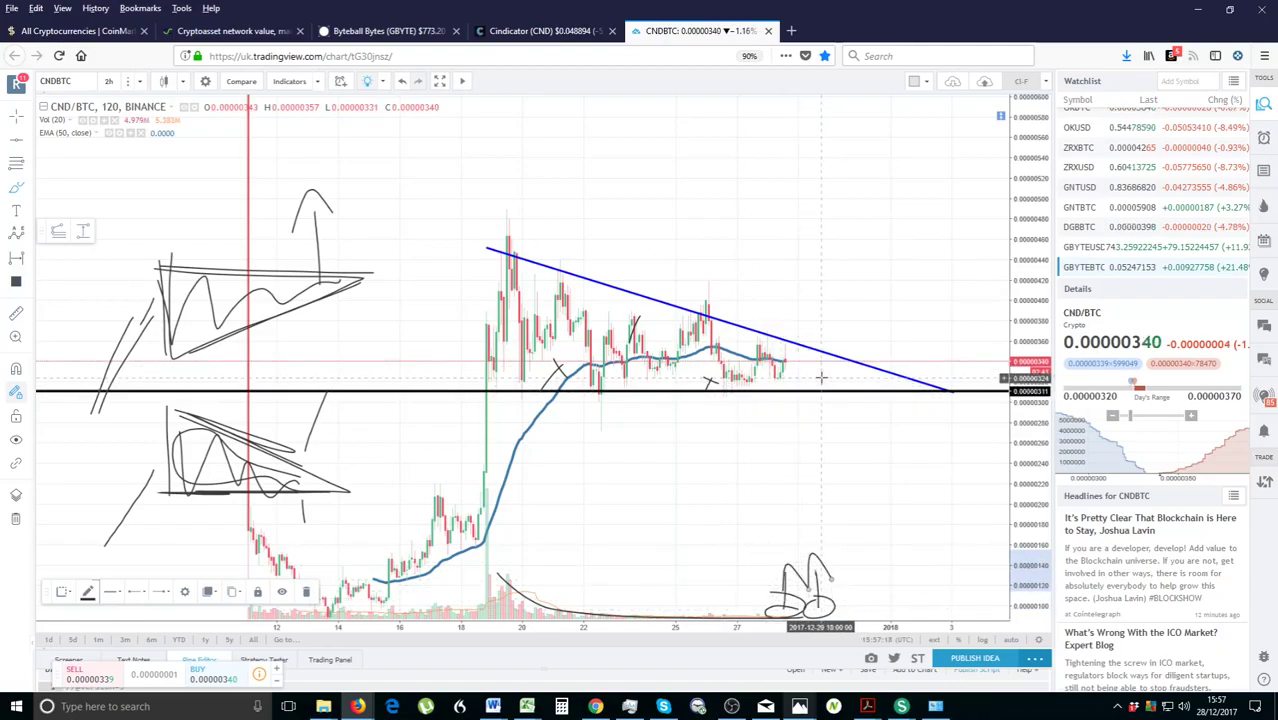
pyautogui.click(555, 32)
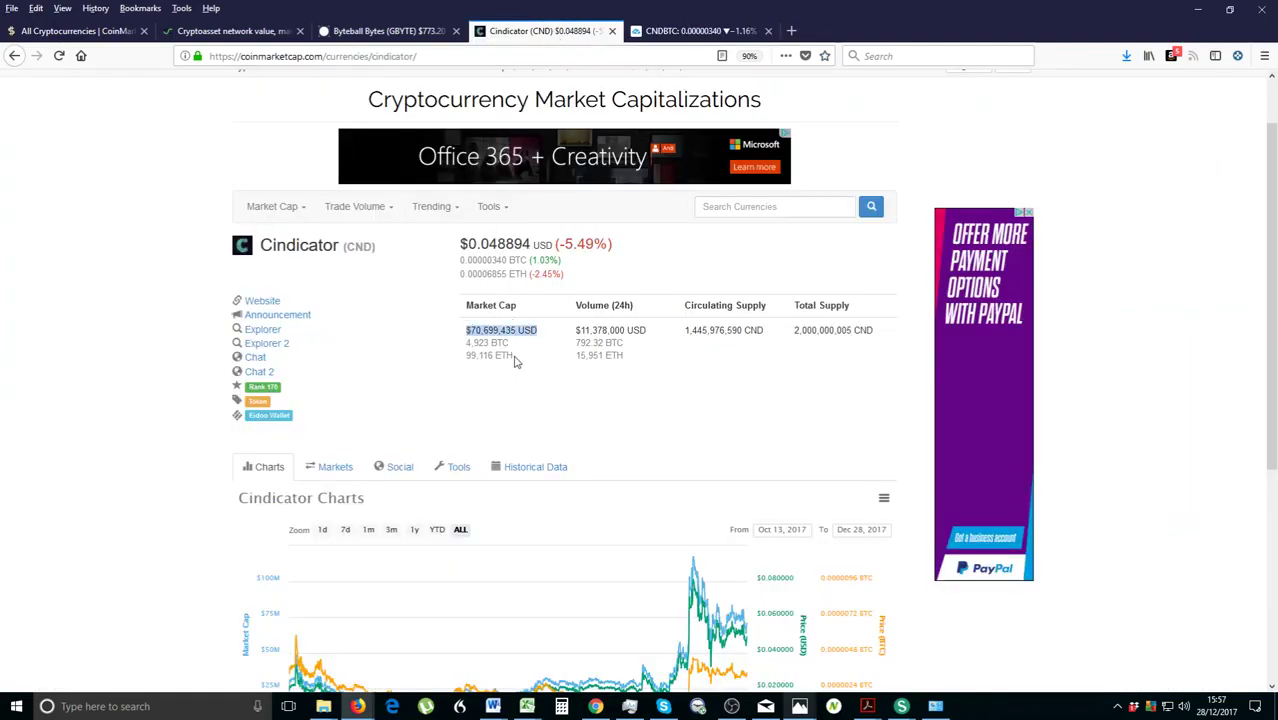
pyautogui.click(690, 31)
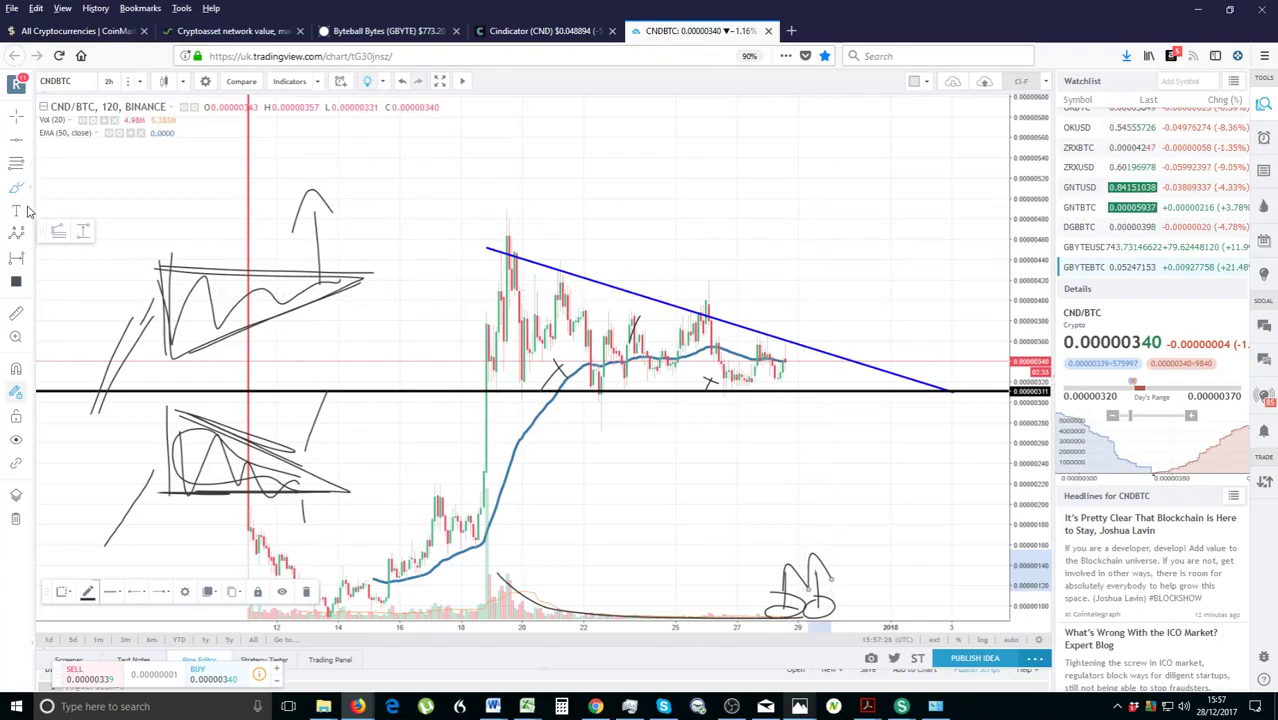
# - Measure the triangle's height with a Price Range of about 0.00000134 and move it to start on the blue trendline past the latest candles
pyautogui.click(24, 259)
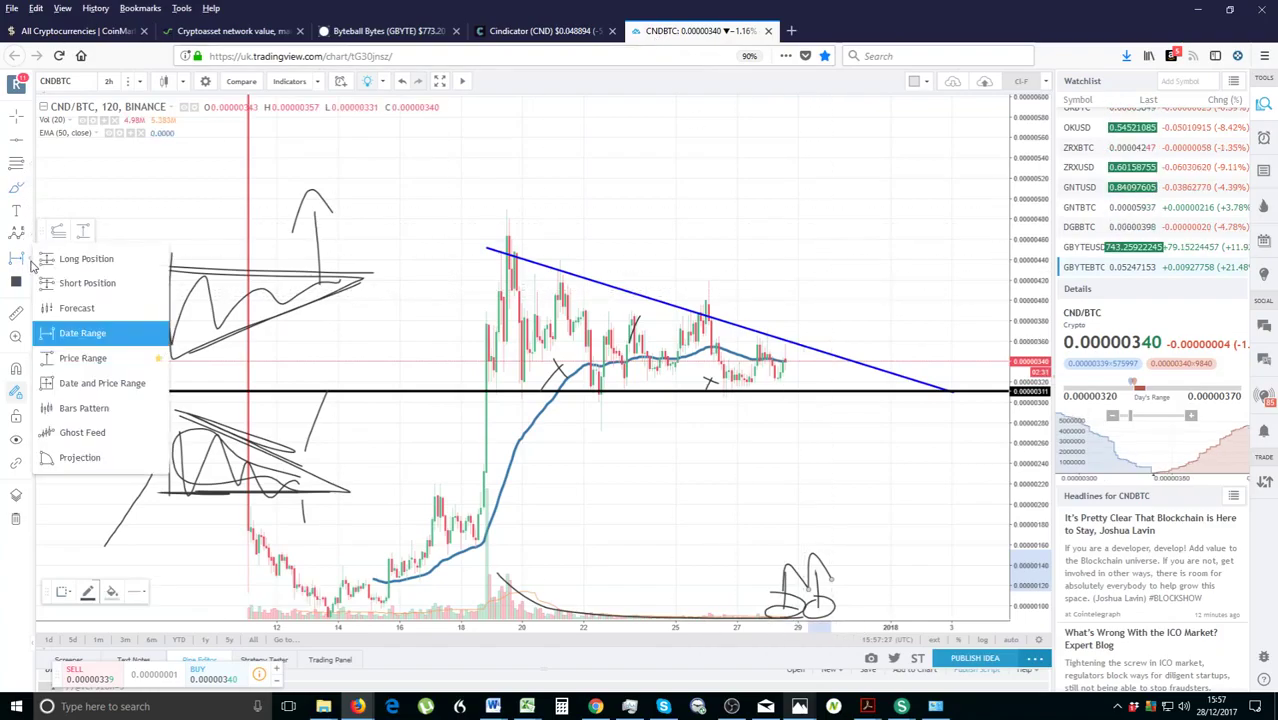
pyautogui.click(80, 338)
pyautogui.click(26, 259)
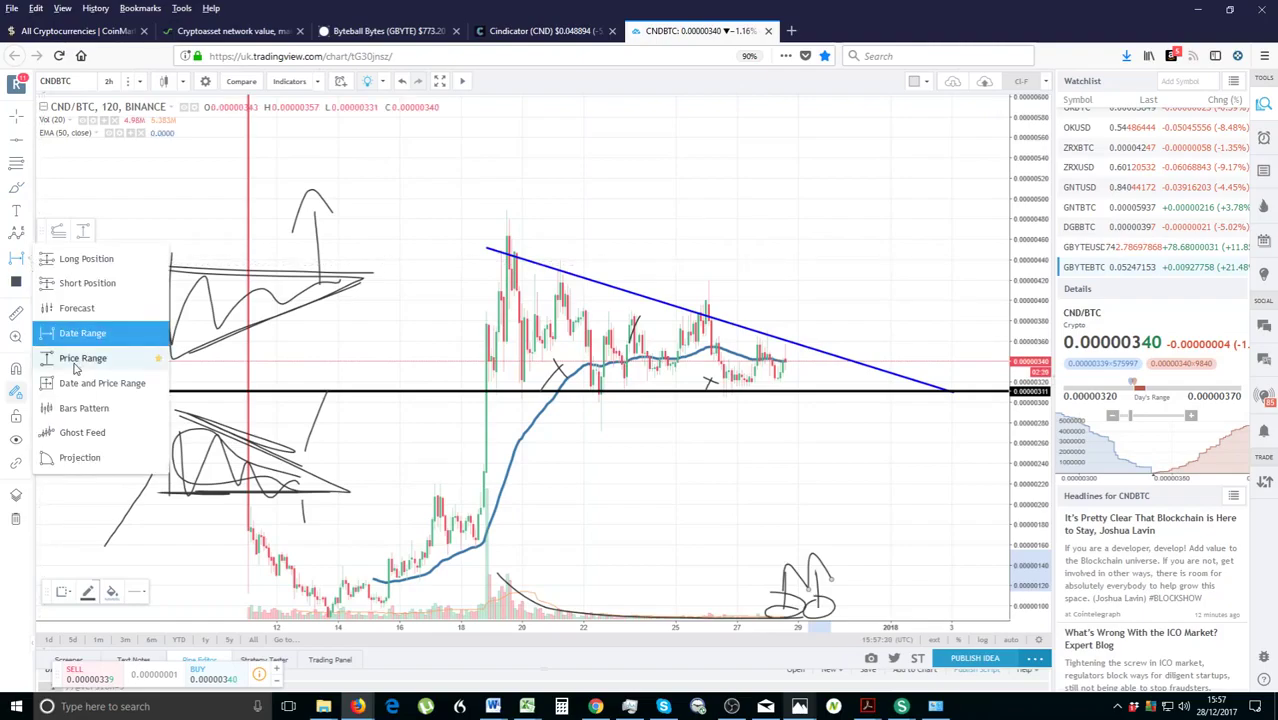
pyautogui.click(73, 362)
pyautogui.click(492, 388)
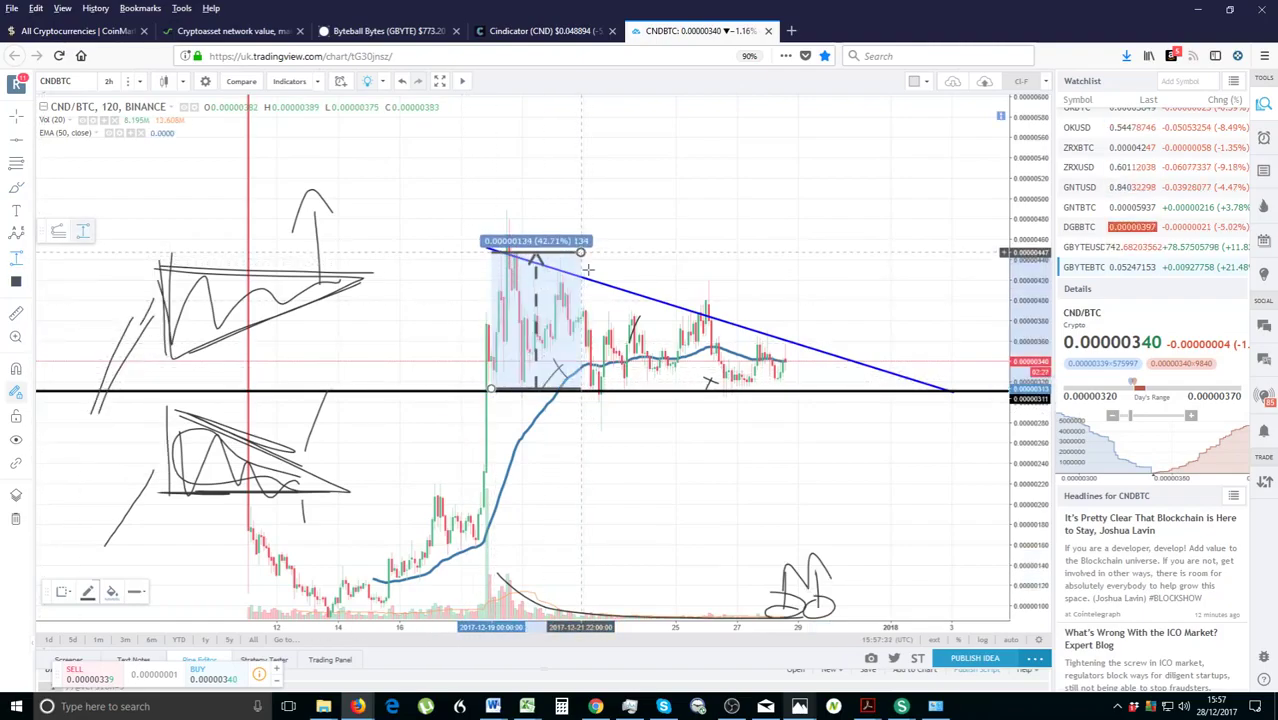
pyautogui.click(581, 253)
pyautogui.moveTo(581, 354); pyautogui.dragTo(891, 311)
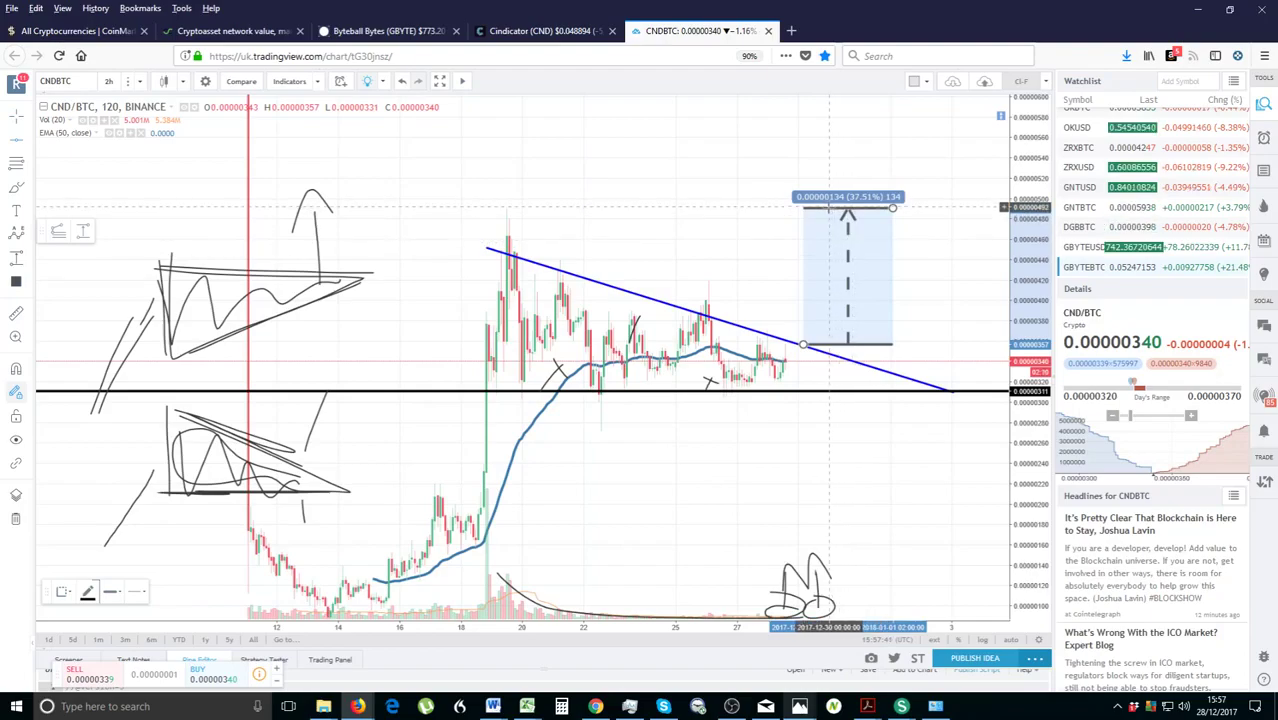
# - Mark price targets with horizontal lines at 0.00000492 and 0.00000514, extending the price range to about 0.00000157 for the higher one
pyautogui.click(522, 207)
pyautogui.moveTo(891, 214); pyautogui.dragTo(898, 185)
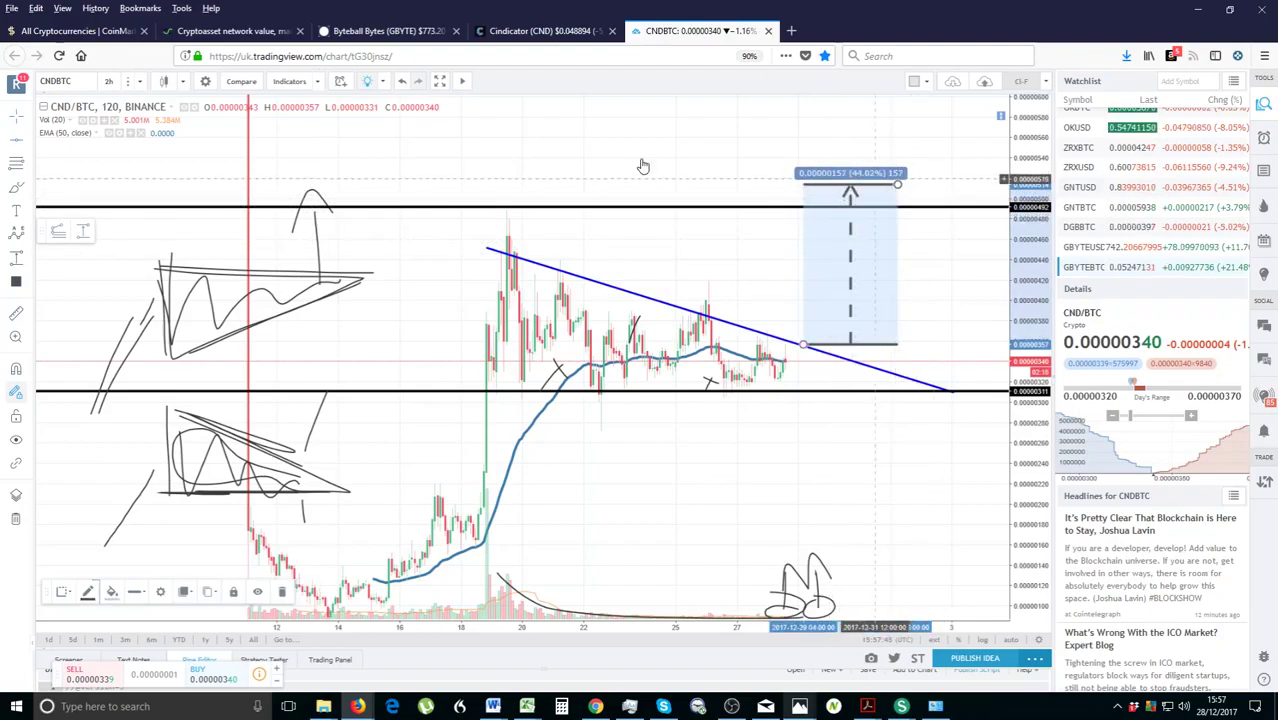
pyautogui.click(27, 142)
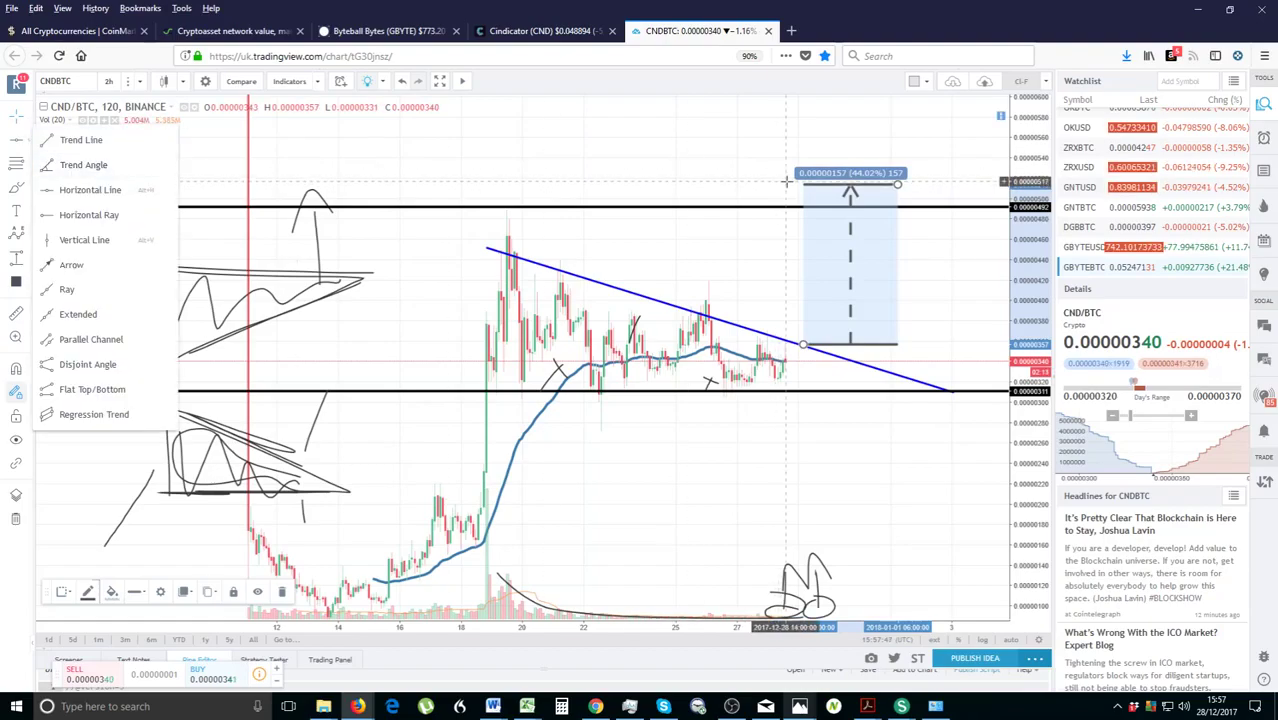
pyautogui.click(787, 185)
pyautogui.click(20, 136)
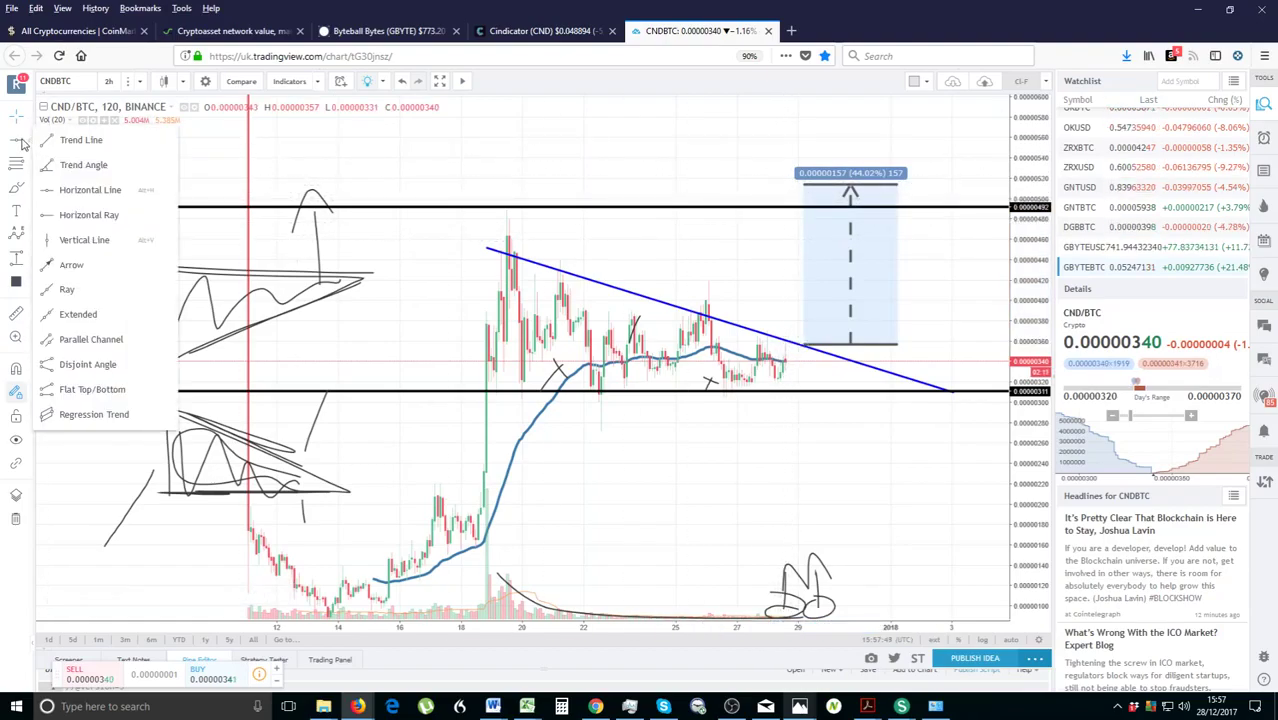
pyautogui.click(90, 190)
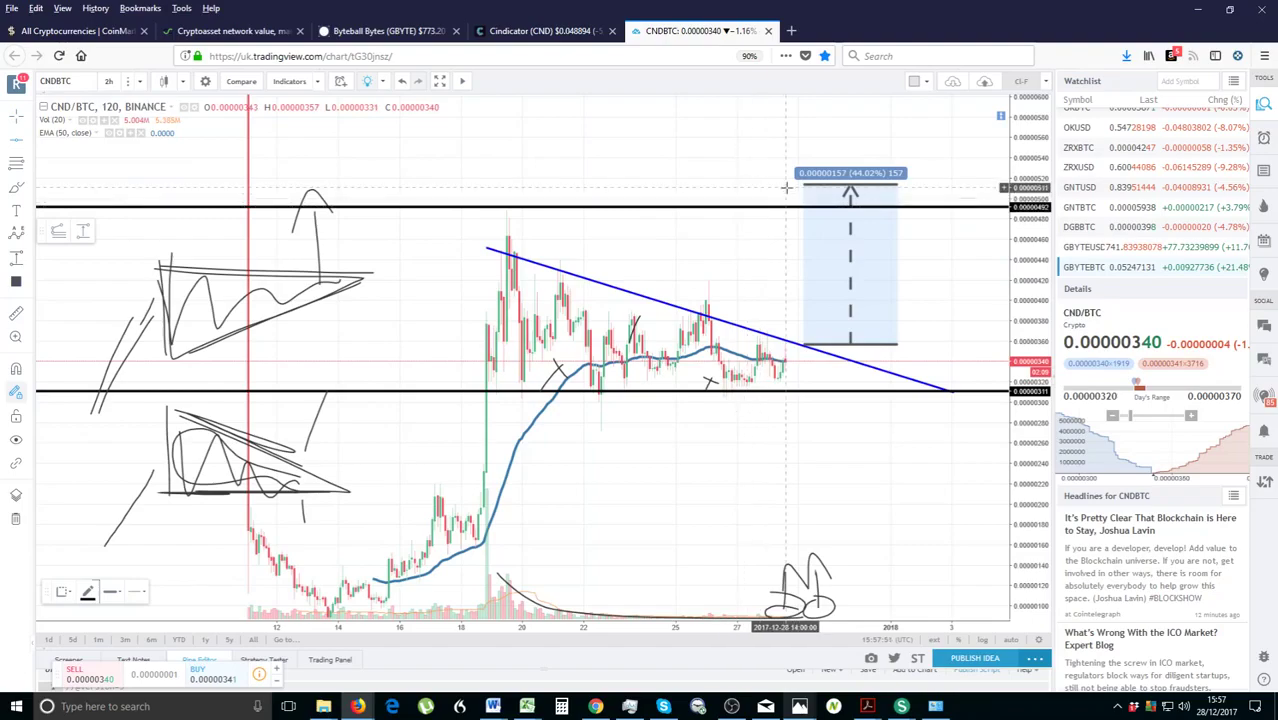
pyautogui.click(789, 184)
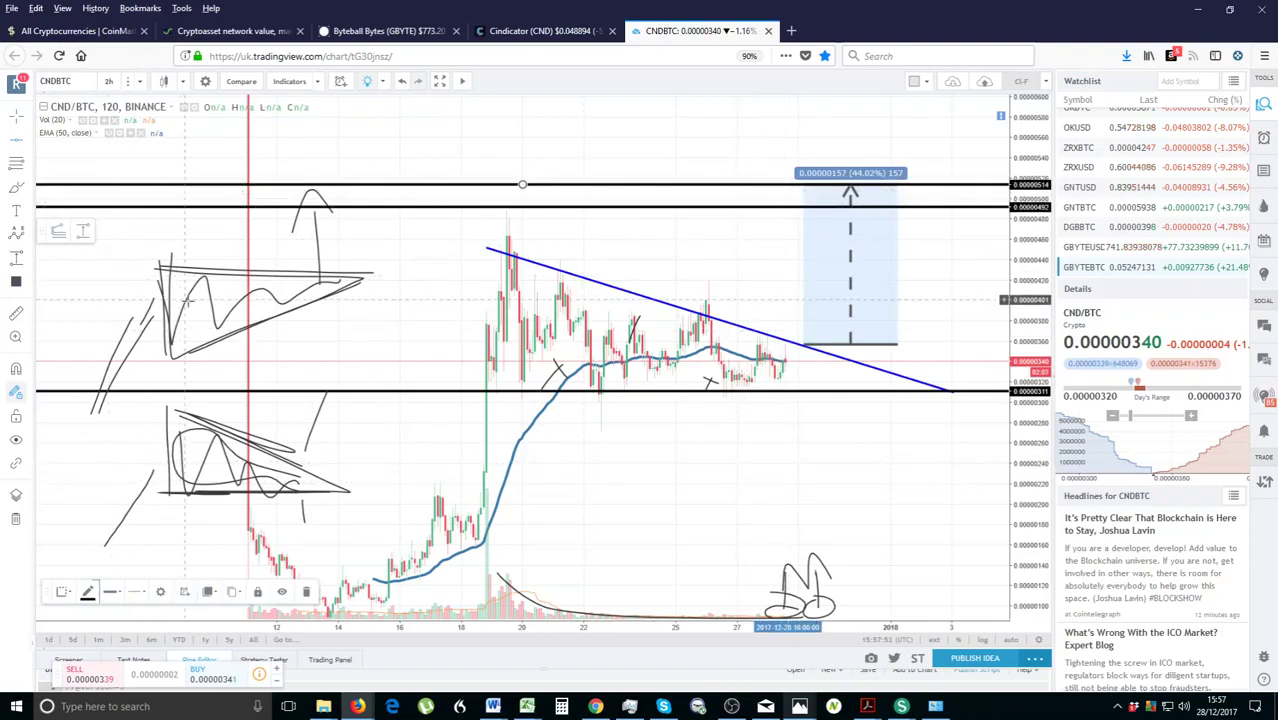
# - Delete the price range measured up to the 0.00000514 target line
pyautogui.click(899, 234)
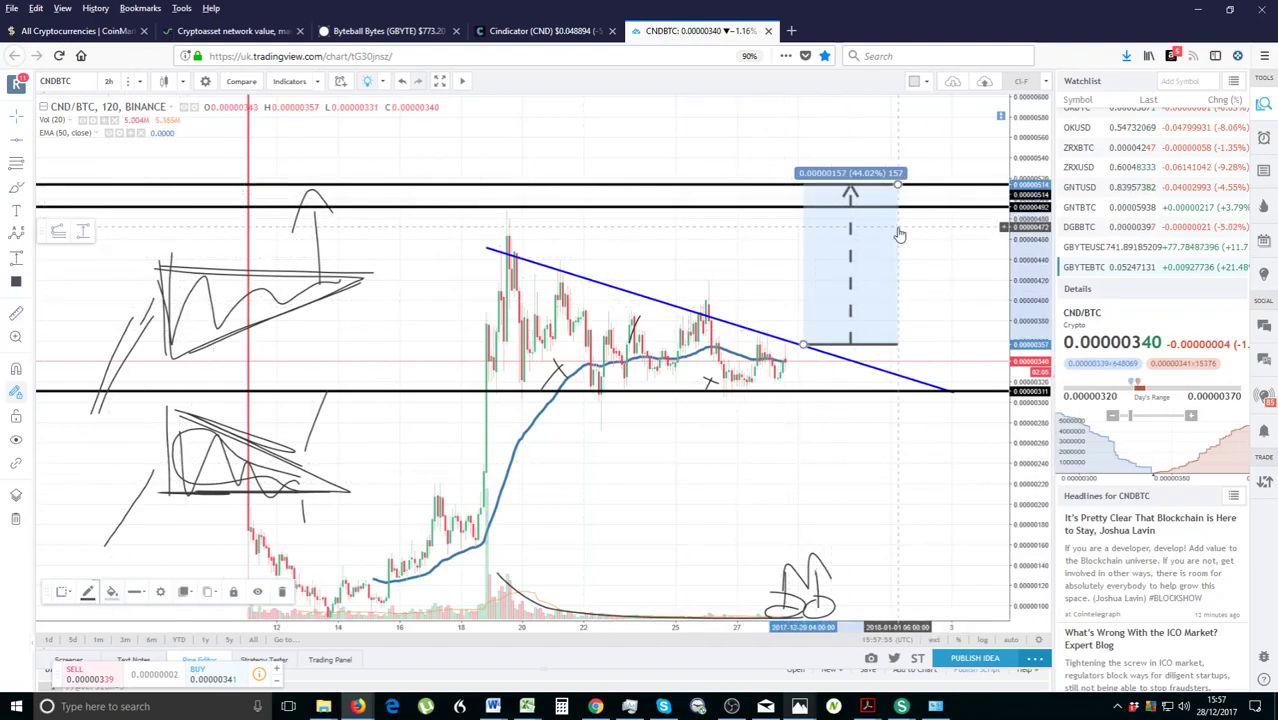
pyautogui.press('Delete')
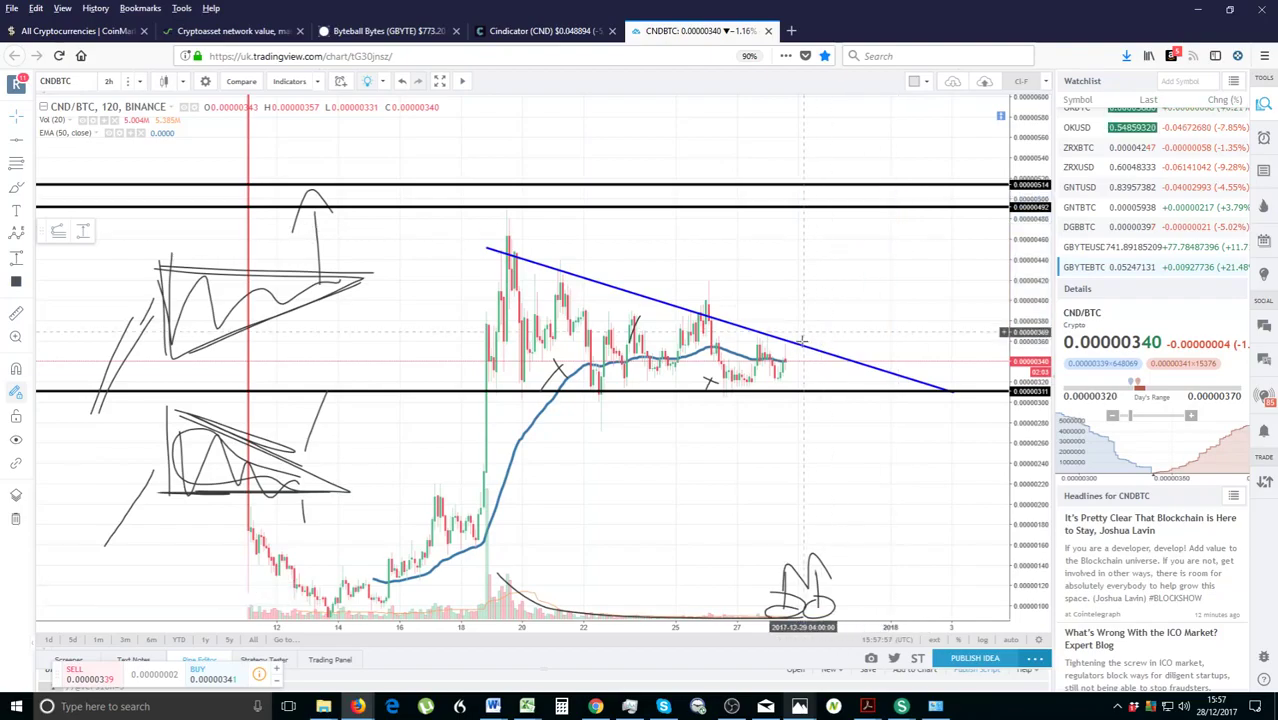
pyautogui.click(30, 261)
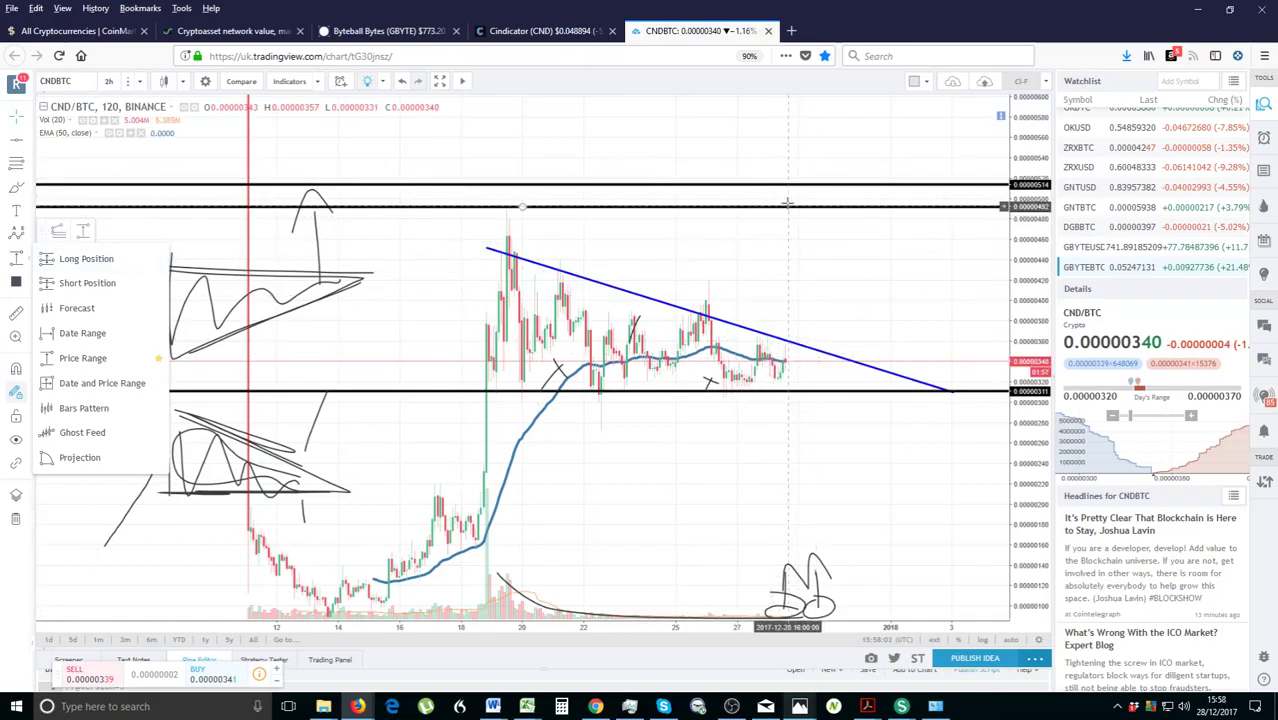
pyautogui.rightClick(893, 330)
pyautogui.moveTo(830, 207); pyautogui.dragTo(806, 236)
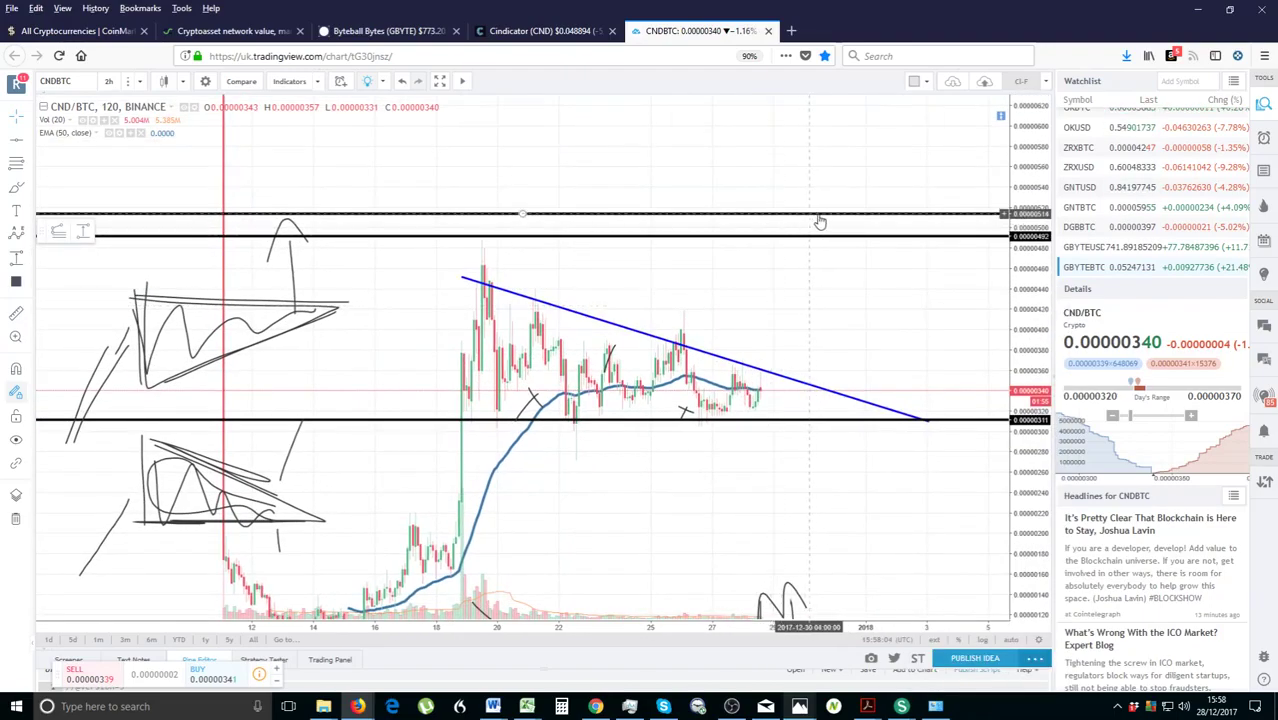
pyautogui.moveTo(810, 303); pyautogui.dragTo(776, 232)
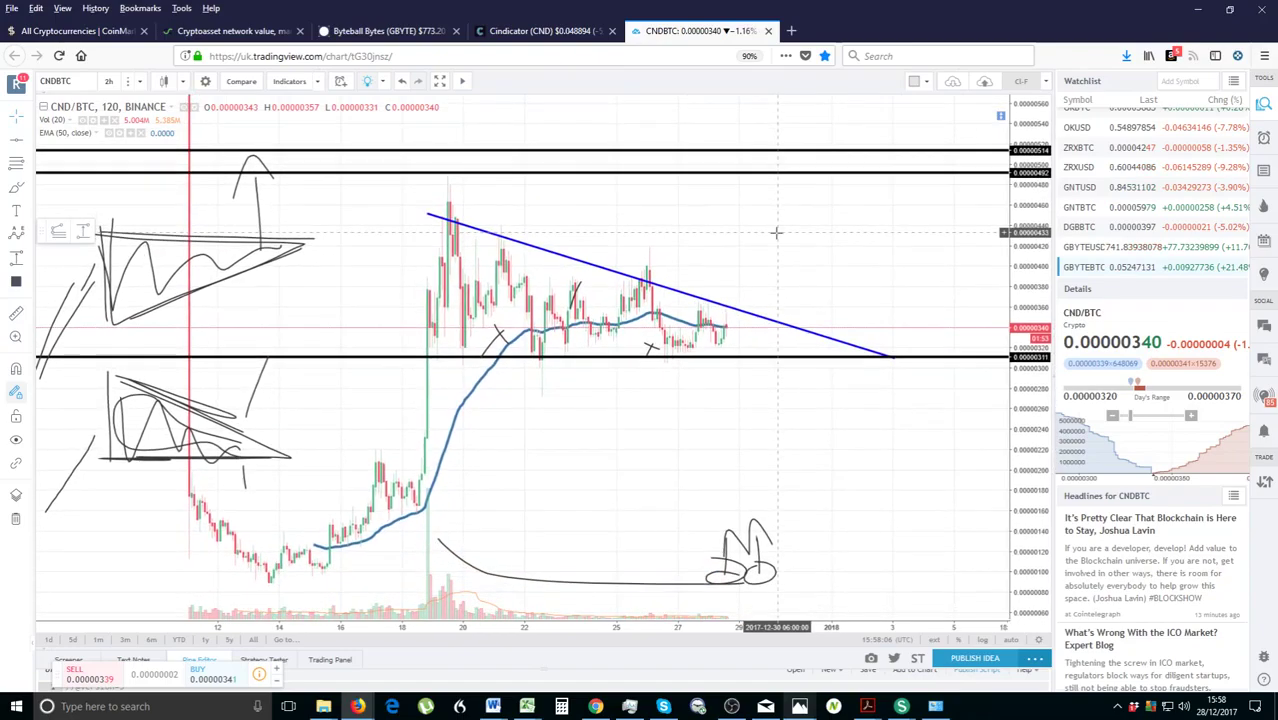
# - Draw a rising five-point Elliott wave from just past the latest candles, with point 4 on the 0.00000514 line and point 5 at about 0.00000678
pyautogui.moveTo(1032, 190); pyautogui.dragTo(980, 292)
pyautogui.moveTo(868, 266); pyautogui.dragTo(823, 336)
pyautogui.click(28, 233)
pyautogui.click(100, 428)
pyautogui.click(703, 414)
pyautogui.click(727, 316)
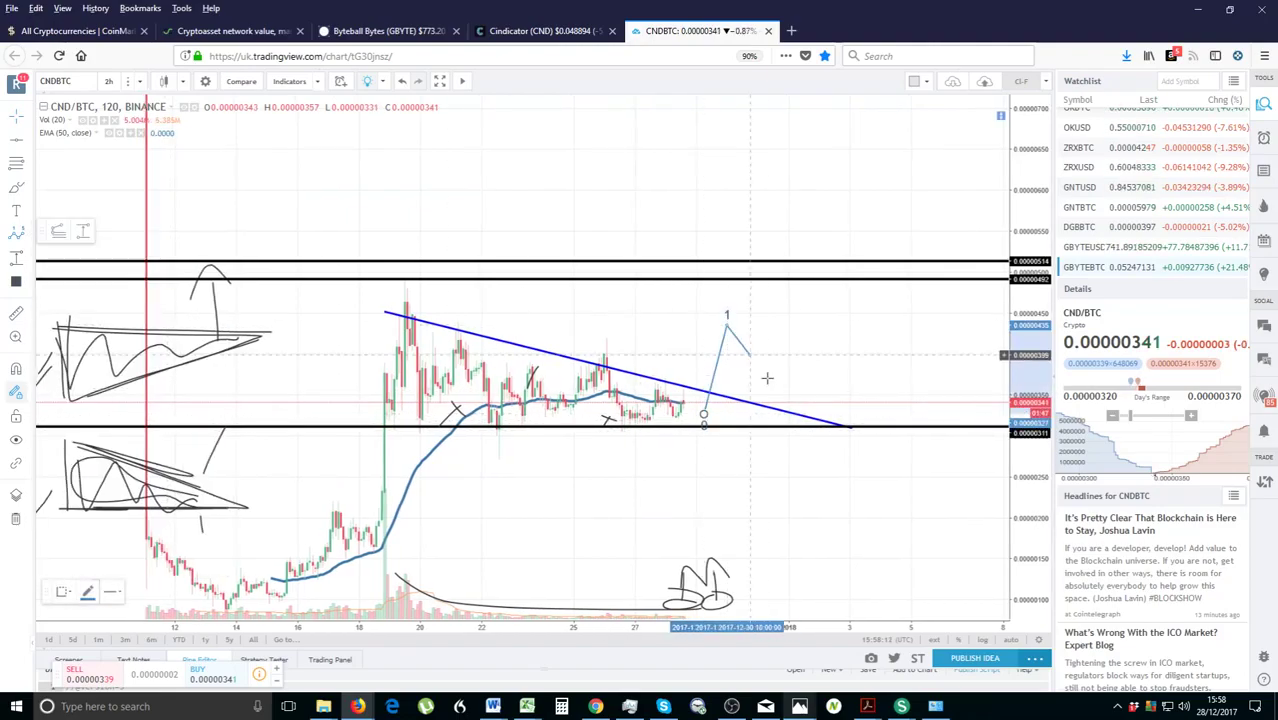
pyautogui.click(767, 379)
pyautogui.click(793, 196)
pyautogui.click(851, 261)
pyautogui.click(882, 122)
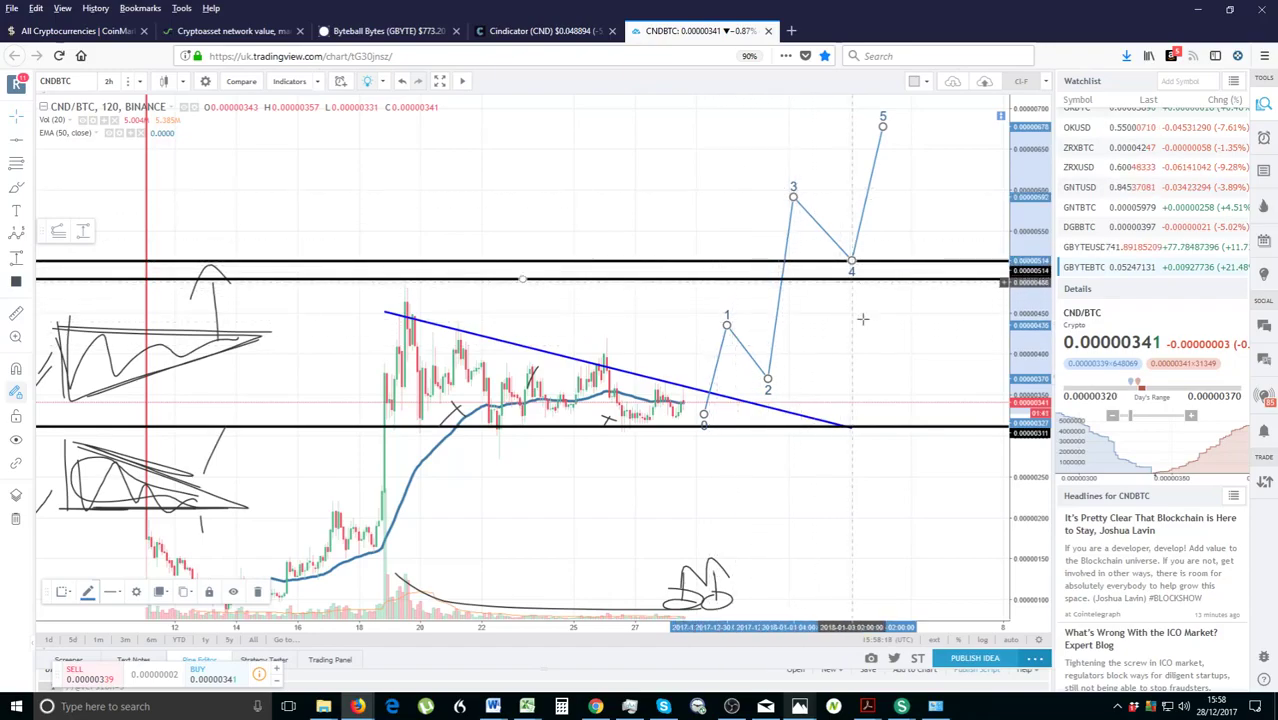
# - Place a Trend-Based Fib Extension from the December low to the rally peak, with its zero level at about 0.00000315 near the support line
pyautogui.scroll(-4, 862, 320)
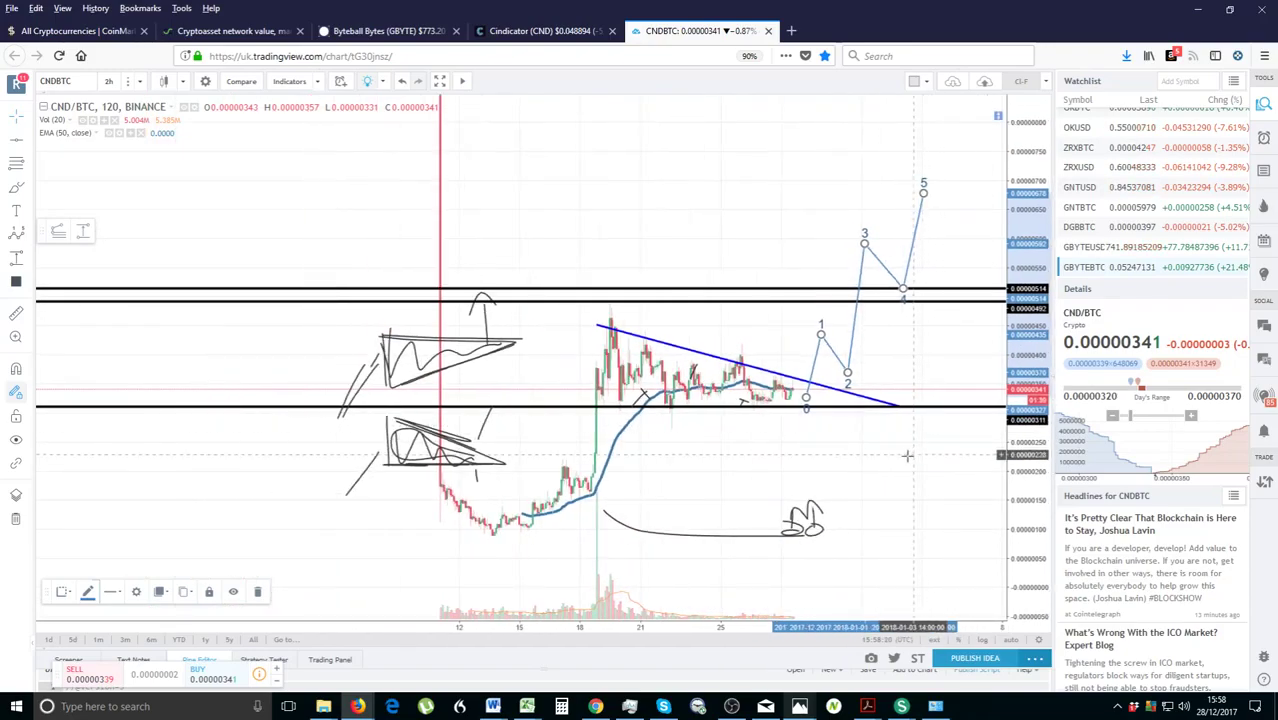
pyautogui.moveTo(797, 456); pyautogui.dragTo(750, 436)
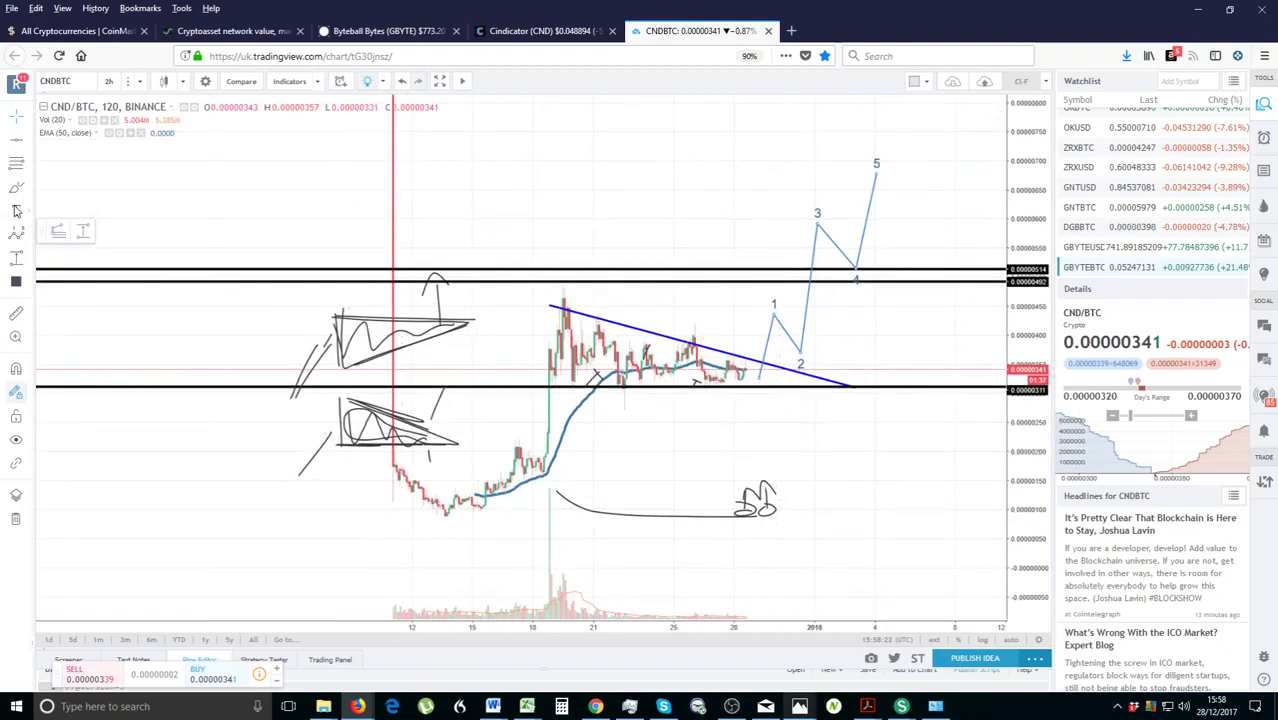
pyautogui.click(29, 234)
pyautogui.click(28, 164)
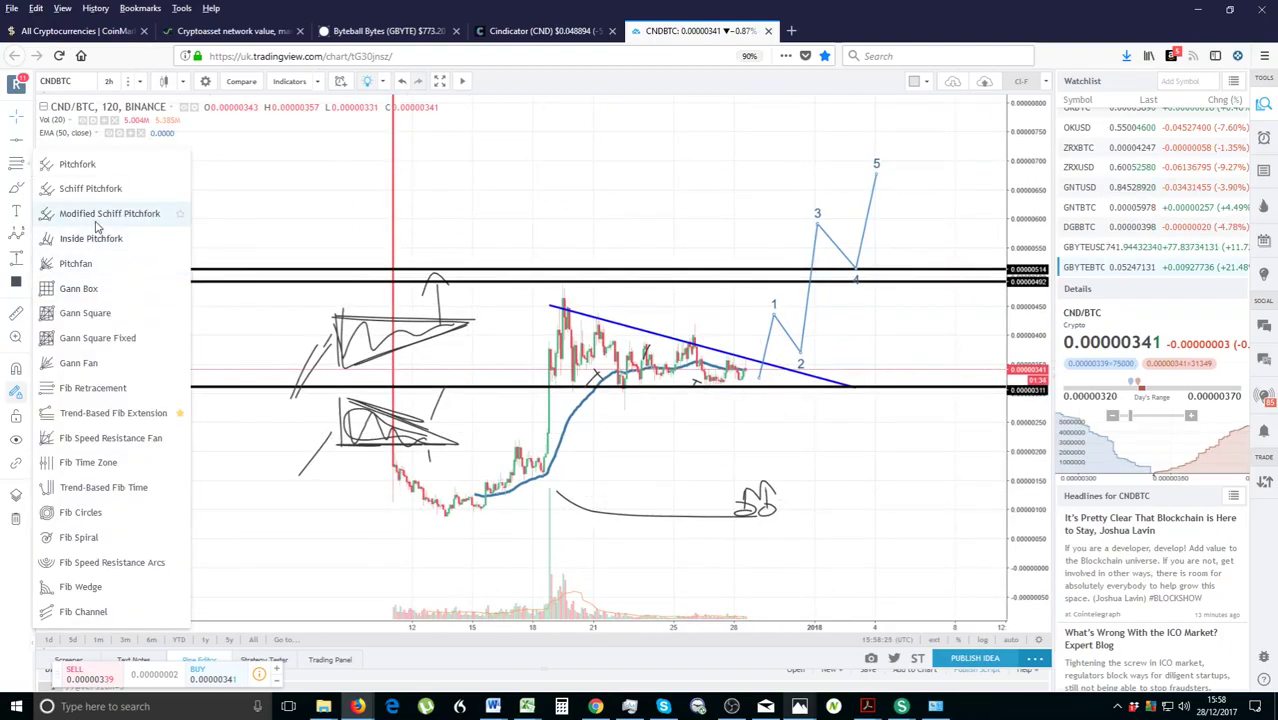
pyautogui.click(113, 412)
pyautogui.click(441, 513)
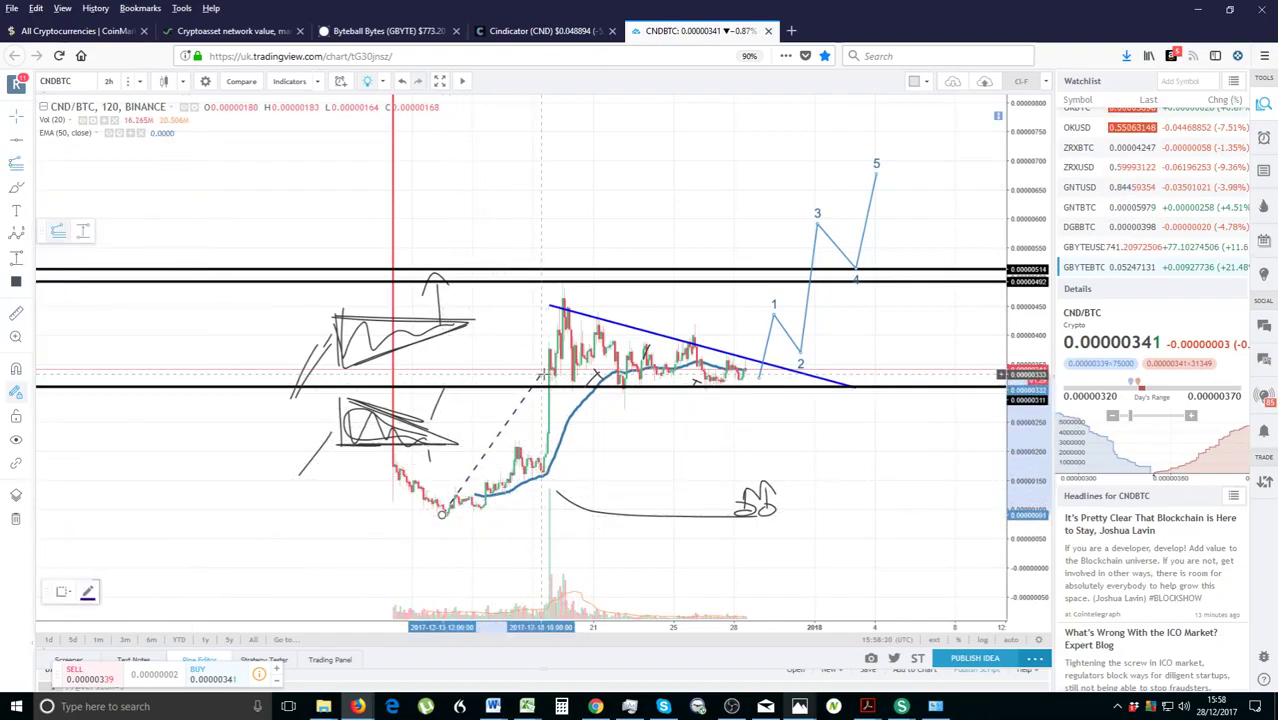
pyautogui.click(560, 283)
pyautogui.moveTo(560, 283); pyautogui.dragTo(560, 283)
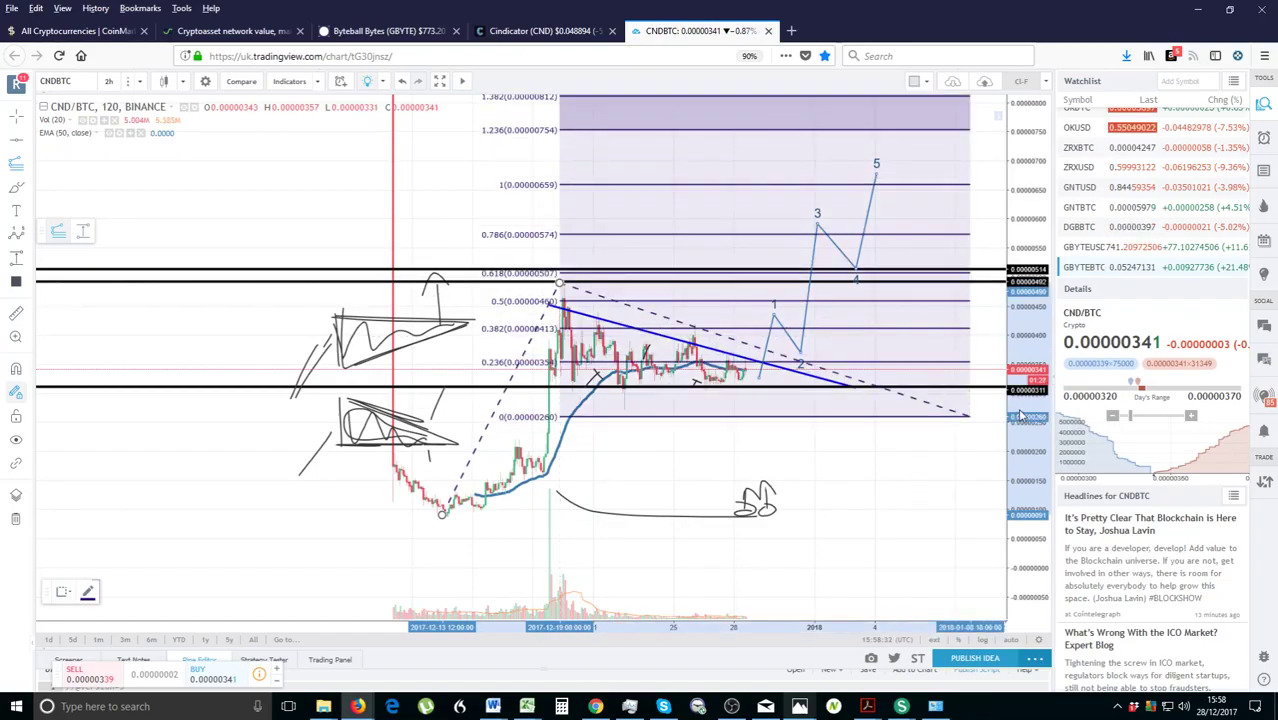
pyautogui.click(997, 385)
pyautogui.moveTo(905, 435); pyautogui.dragTo(840, 521)
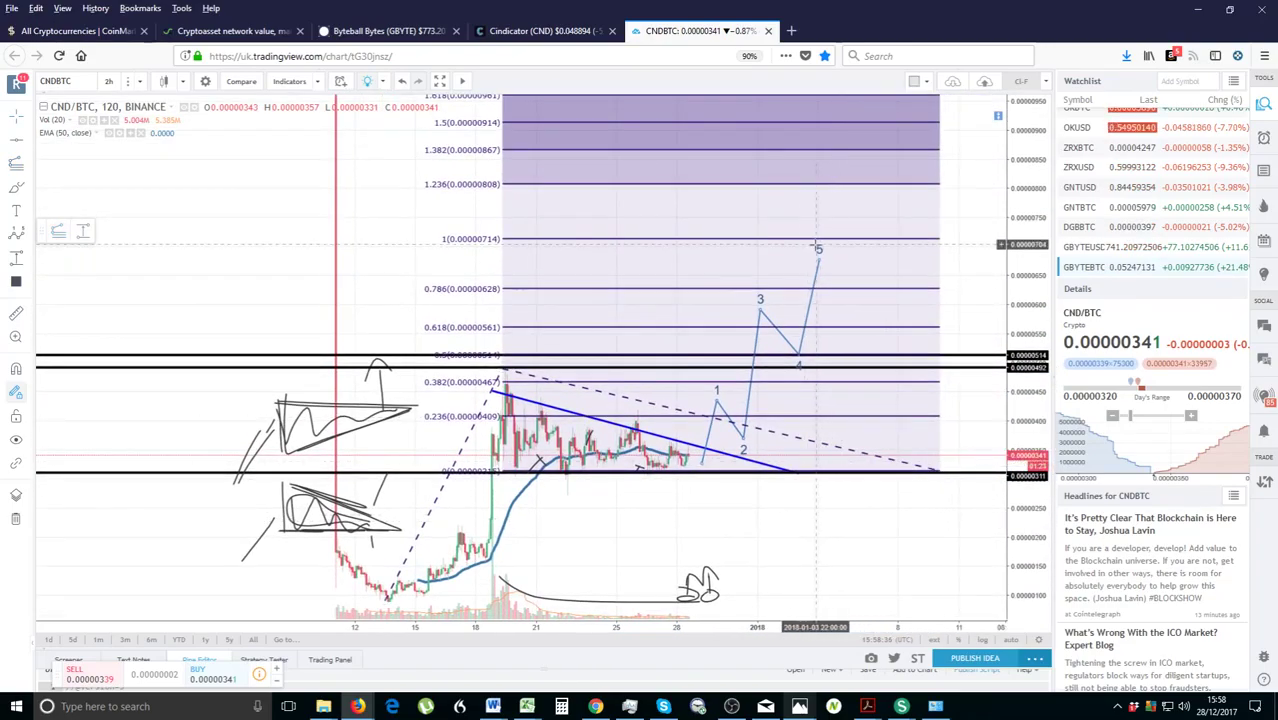
# - Raise wave point 5 to about 0.00000707, near the Fibonacci 1 level, and delete the Fibonacci extension
pyautogui.moveTo(820, 262); pyautogui.dragTo(827, 240)
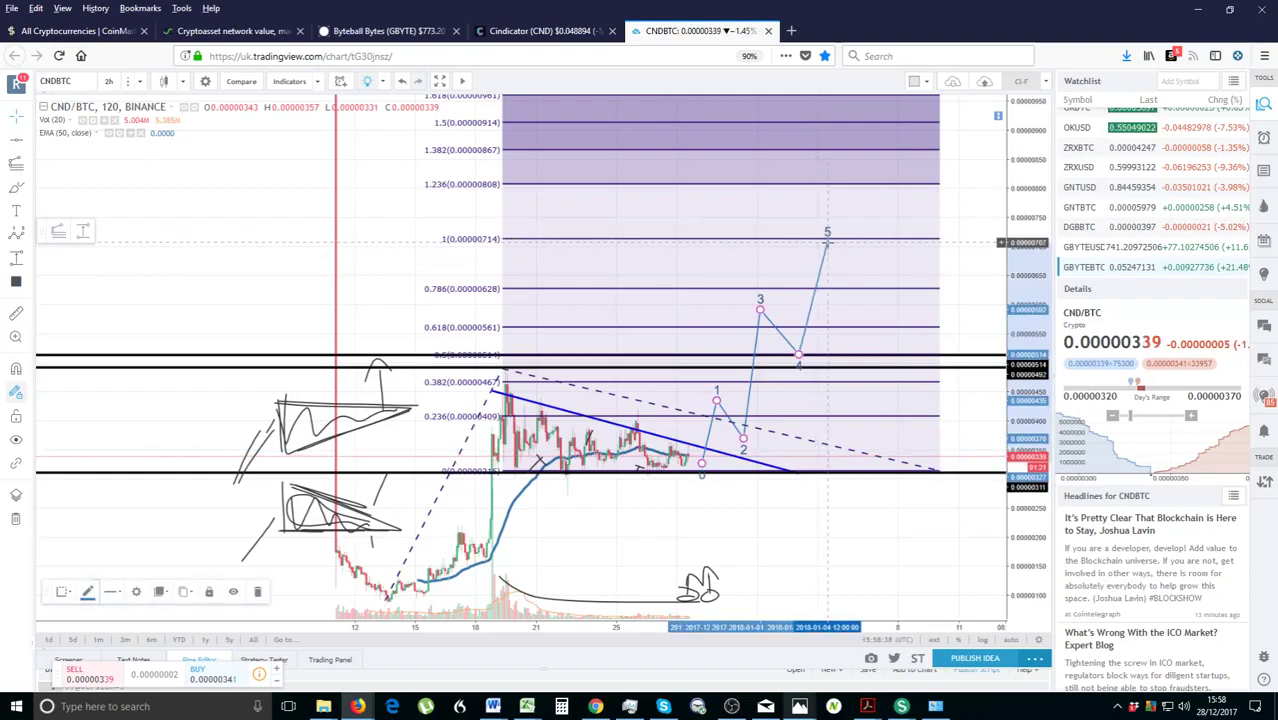
pyautogui.click(940, 287)
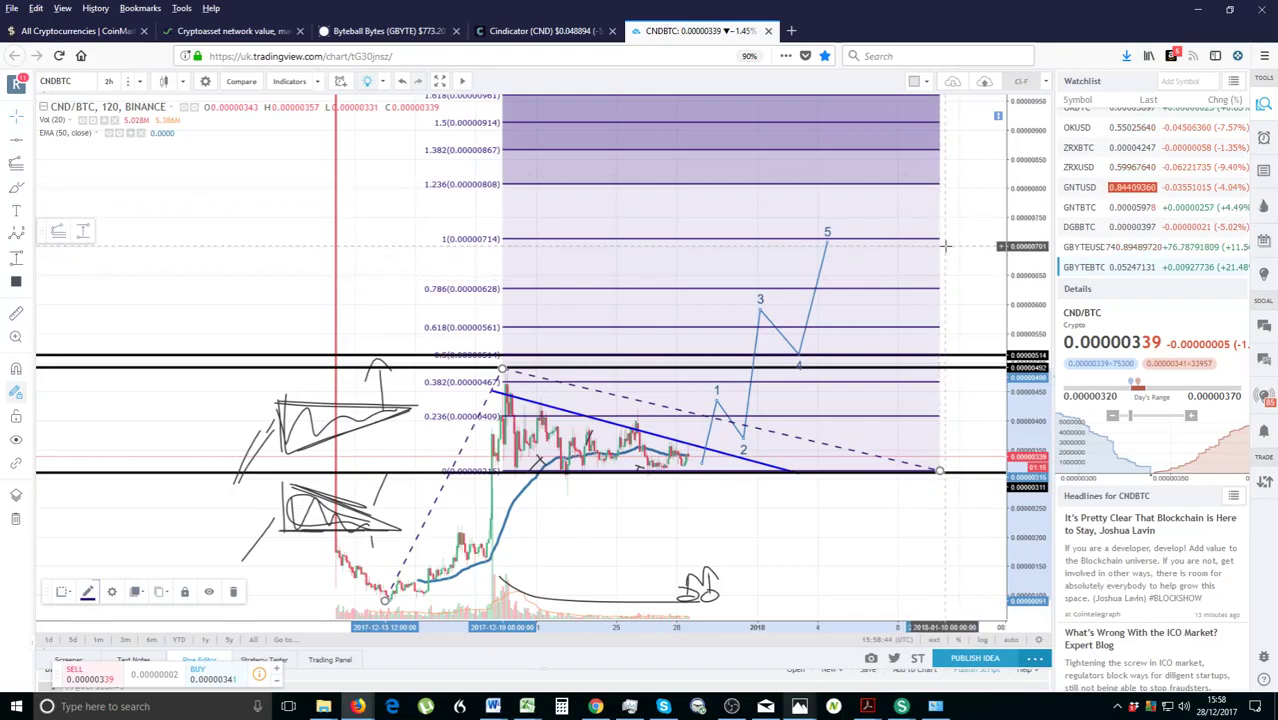
pyautogui.press('Delete')
# - Mark a horizontal target line at 0.00000708 through wave point 5 and measure the rise to it from the blue trendline
pyautogui.scroll(2, 880, 400)
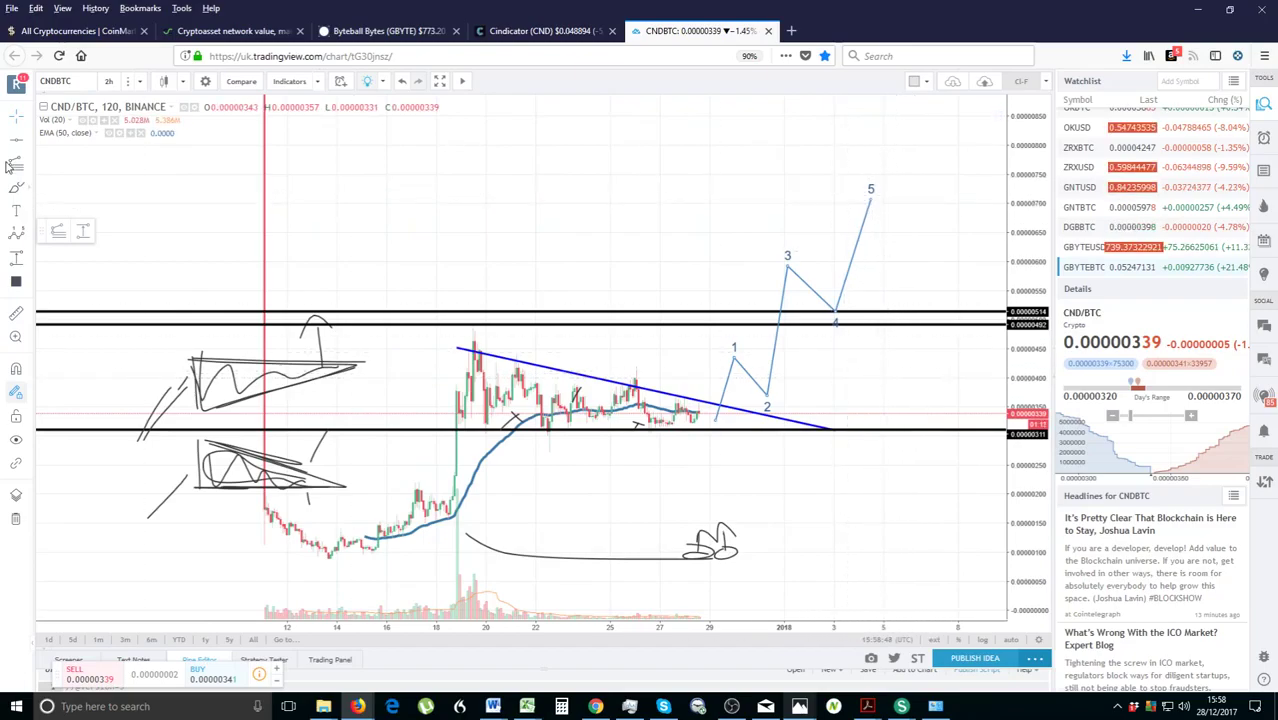
pyautogui.click(857, 199)
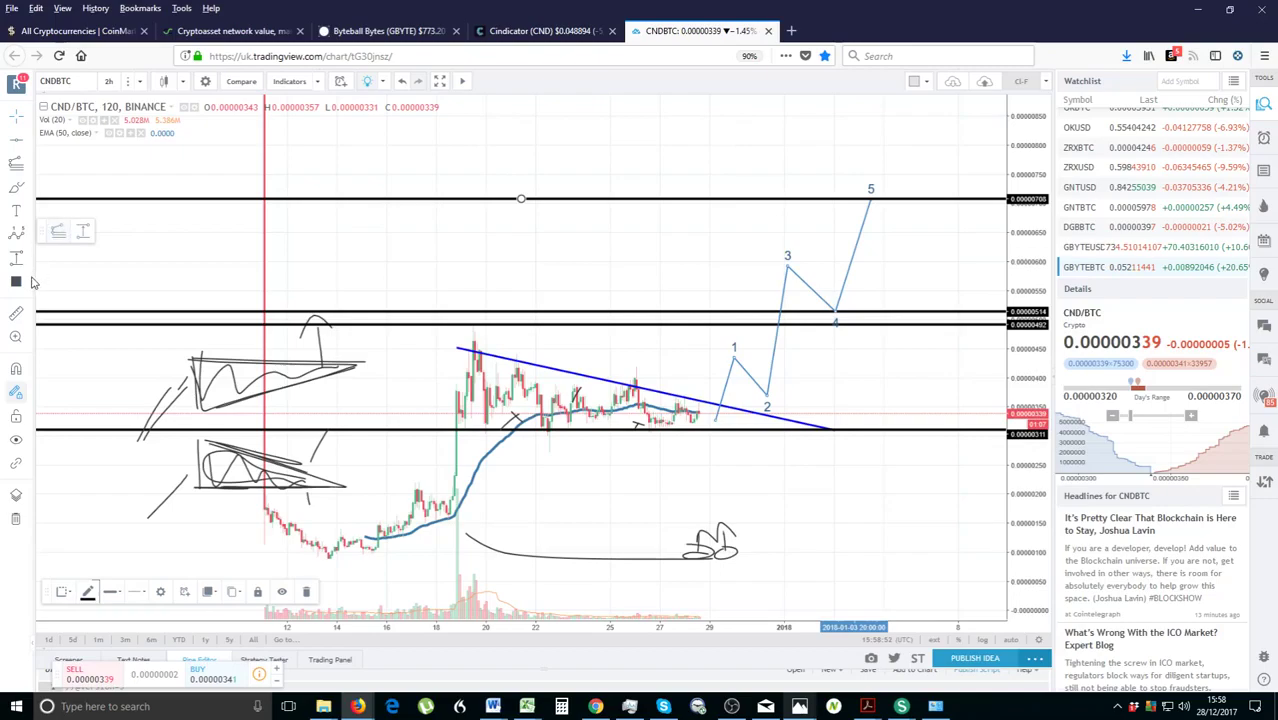
pyautogui.click(83, 231)
pyautogui.click(742, 408)
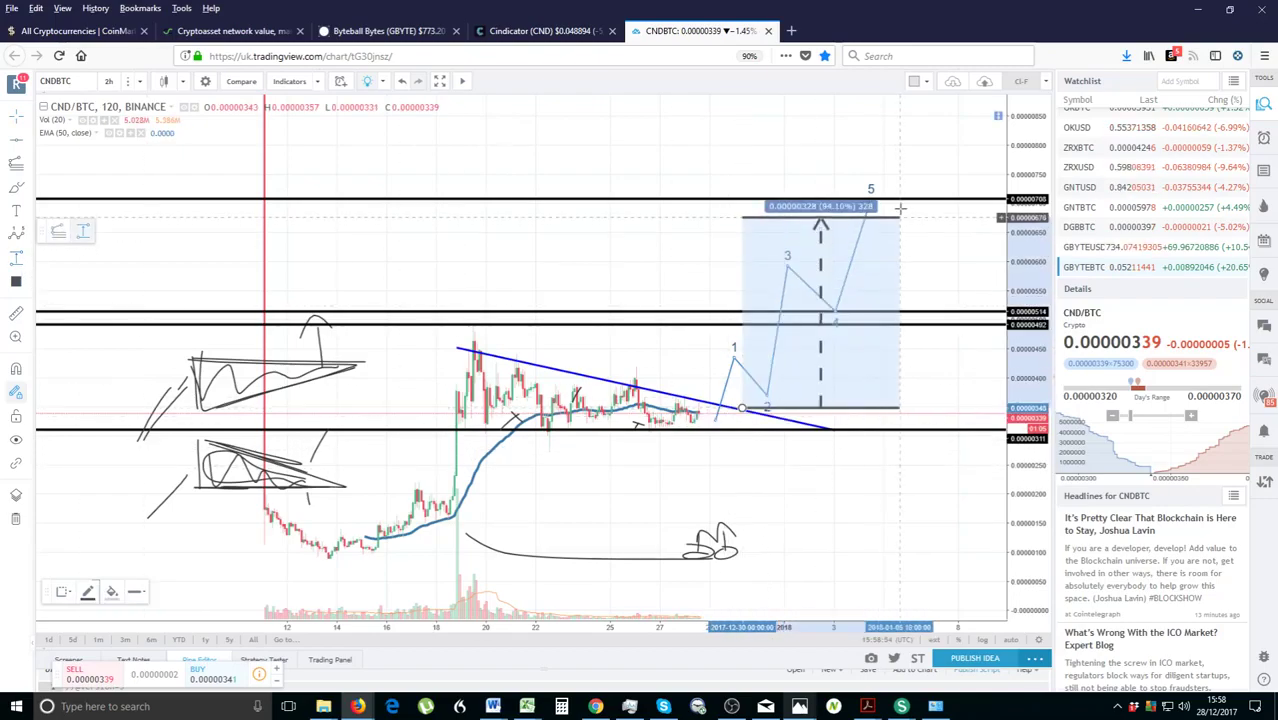
pyautogui.click(907, 192)
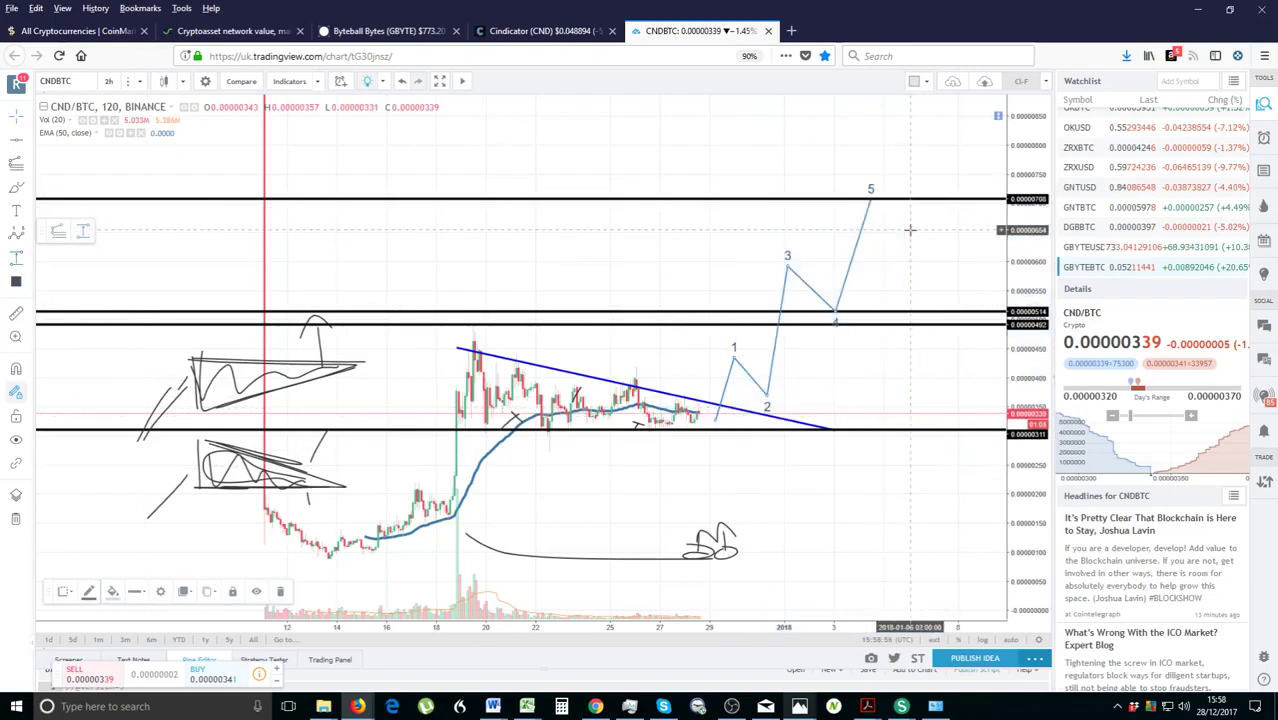
pyautogui.rightClick(905, 253)
# - Hide the watchlist sidebar and examine the triangle together with the projected wave path on the widened chart
pyautogui.moveTo(881, 263); pyautogui.dragTo(853, 303)
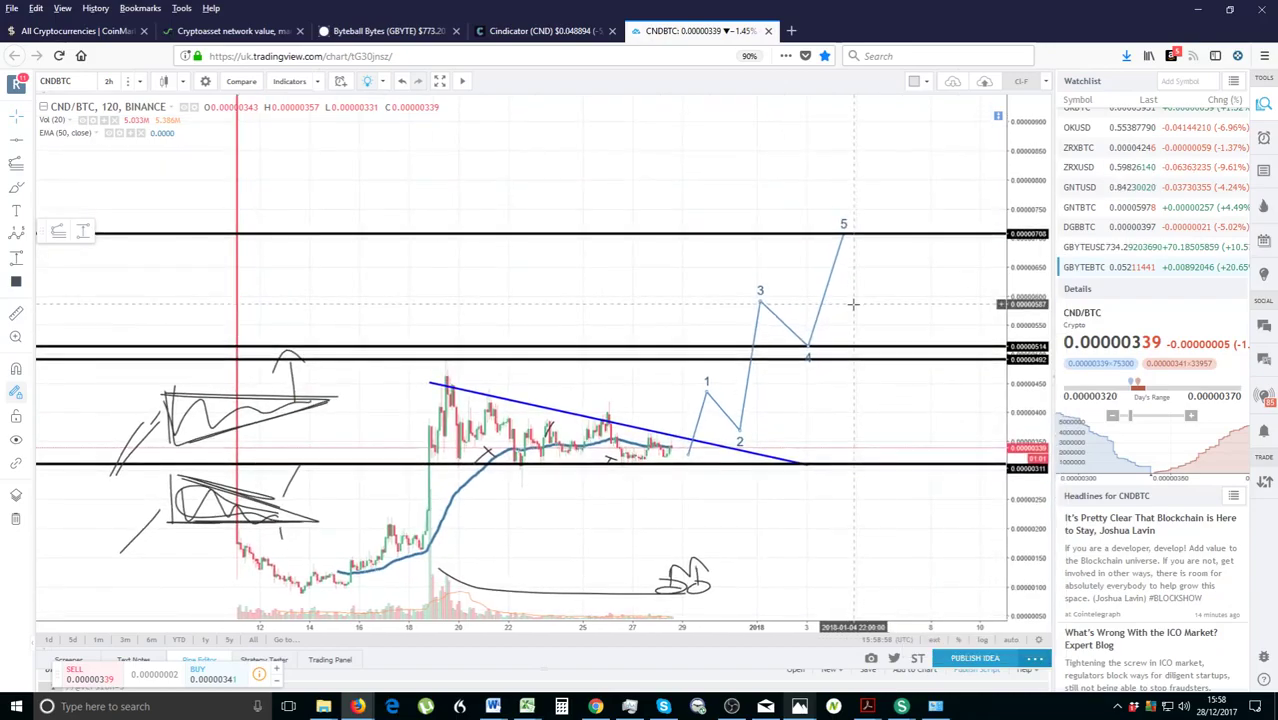
pyautogui.scroll(-1, 910, 334)
pyautogui.click(1264, 105)
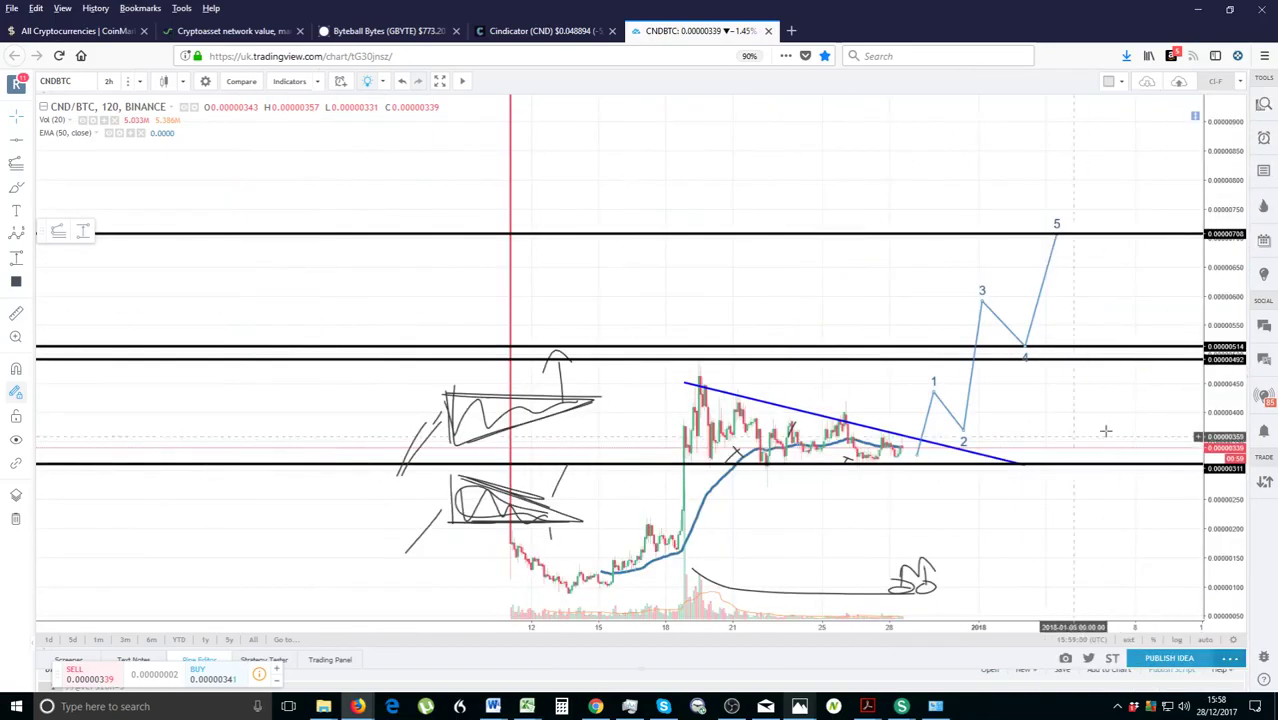
pyautogui.moveTo(1093, 434); pyautogui.dragTo(951, 351)
pyautogui.moveTo(1225, 532); pyautogui.dragTo(1225, 399)
pyautogui.moveTo(1025, 384); pyautogui.dragTo(1220, 418)
pyautogui.scroll(2, 1185, 401)
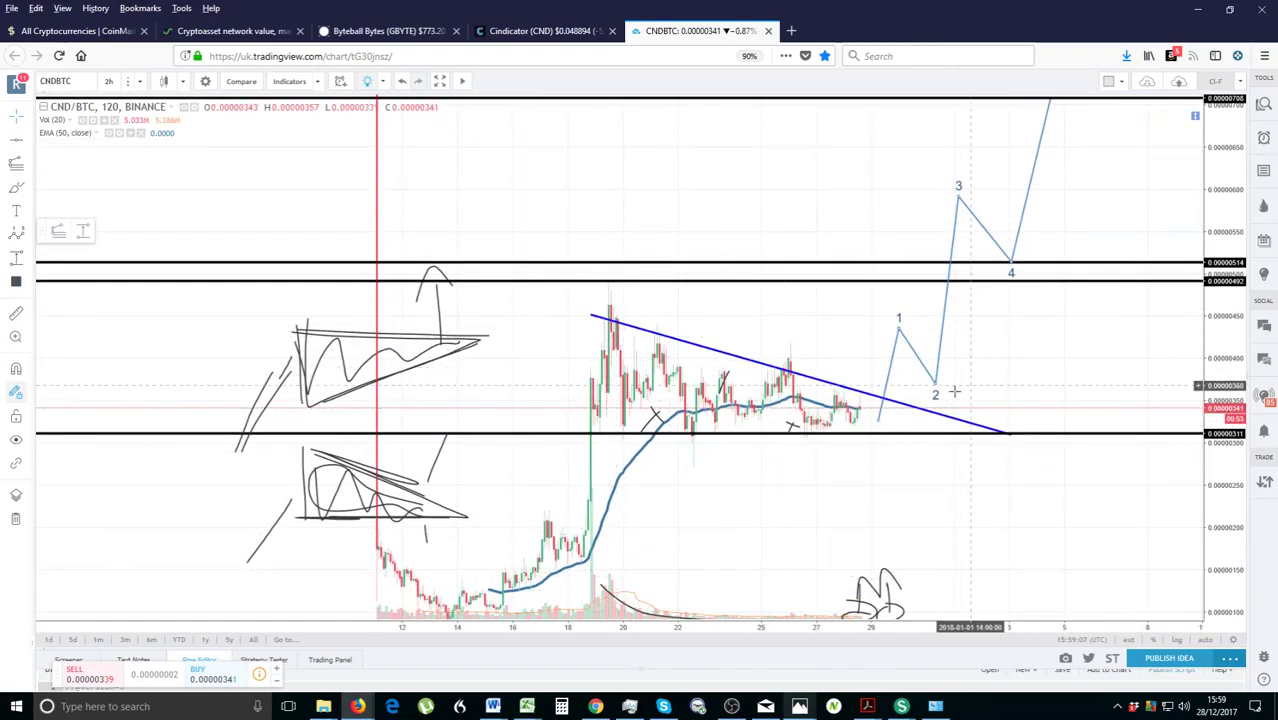
pyautogui.moveTo(1076, 188); pyautogui.dragTo(1044, 234)
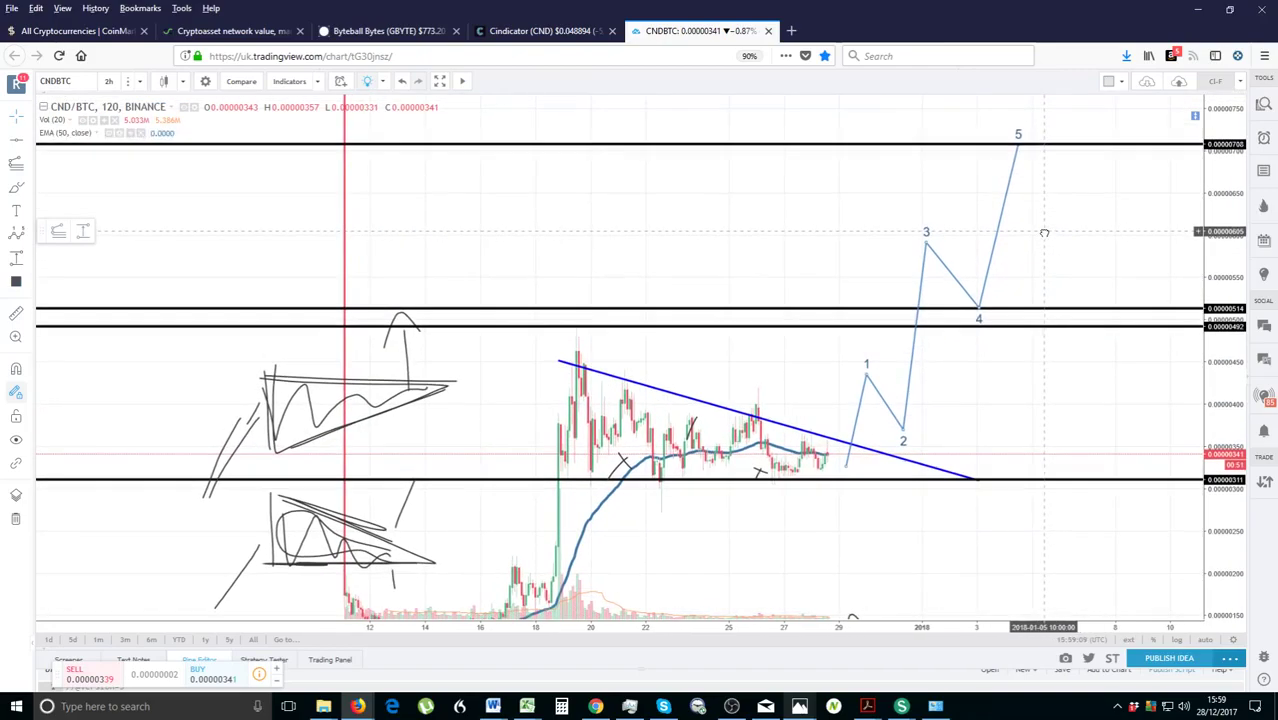
pyautogui.moveTo(990, 370); pyautogui.dragTo(993, 315)
pyautogui.moveTo(1023, 355); pyautogui.dragTo(1047, 334)
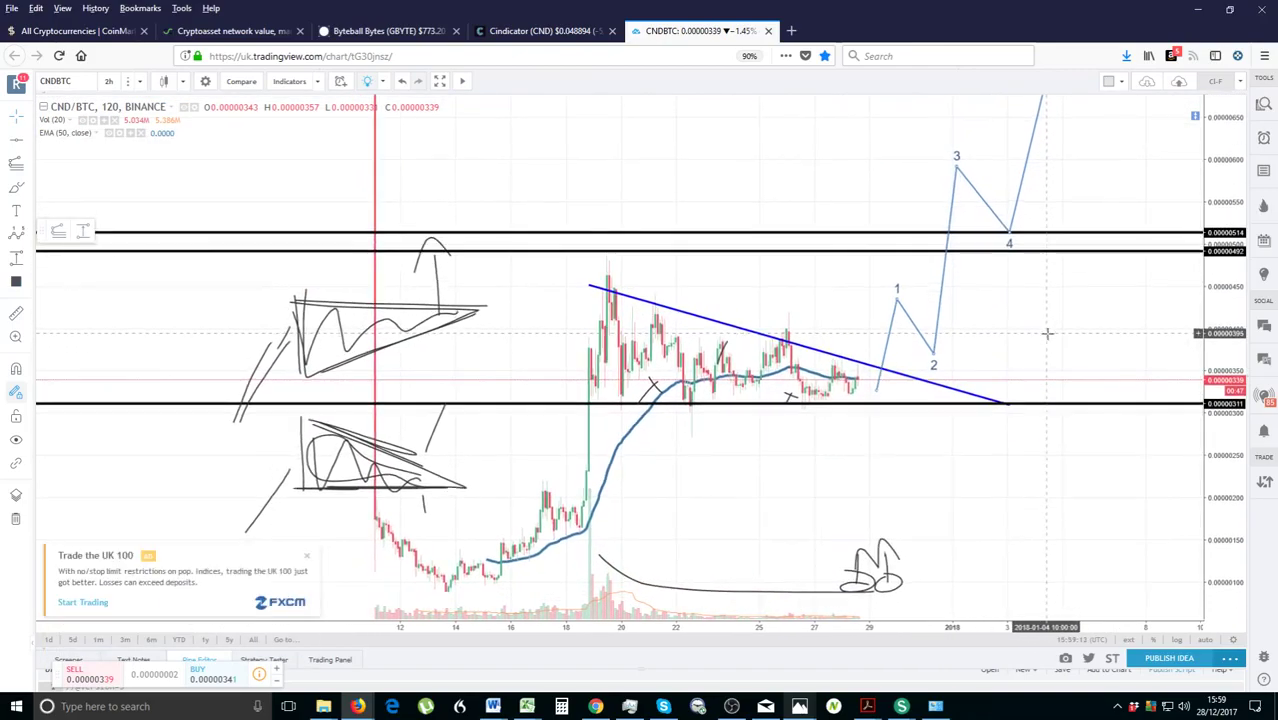
pyautogui.scroll(1, 1047, 334)
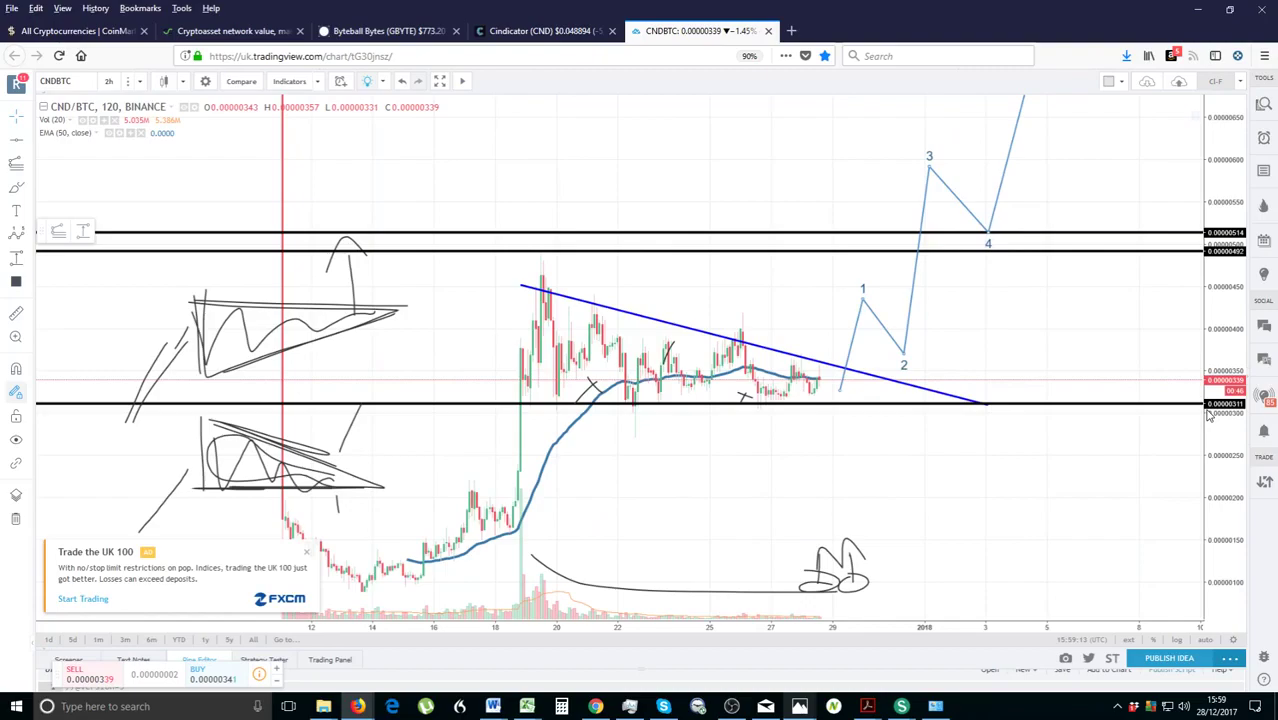
# - Draw a Date Range from the triangle's opening peak to its apex, starting on the 19 December candle
pyautogui.click(29, 261)
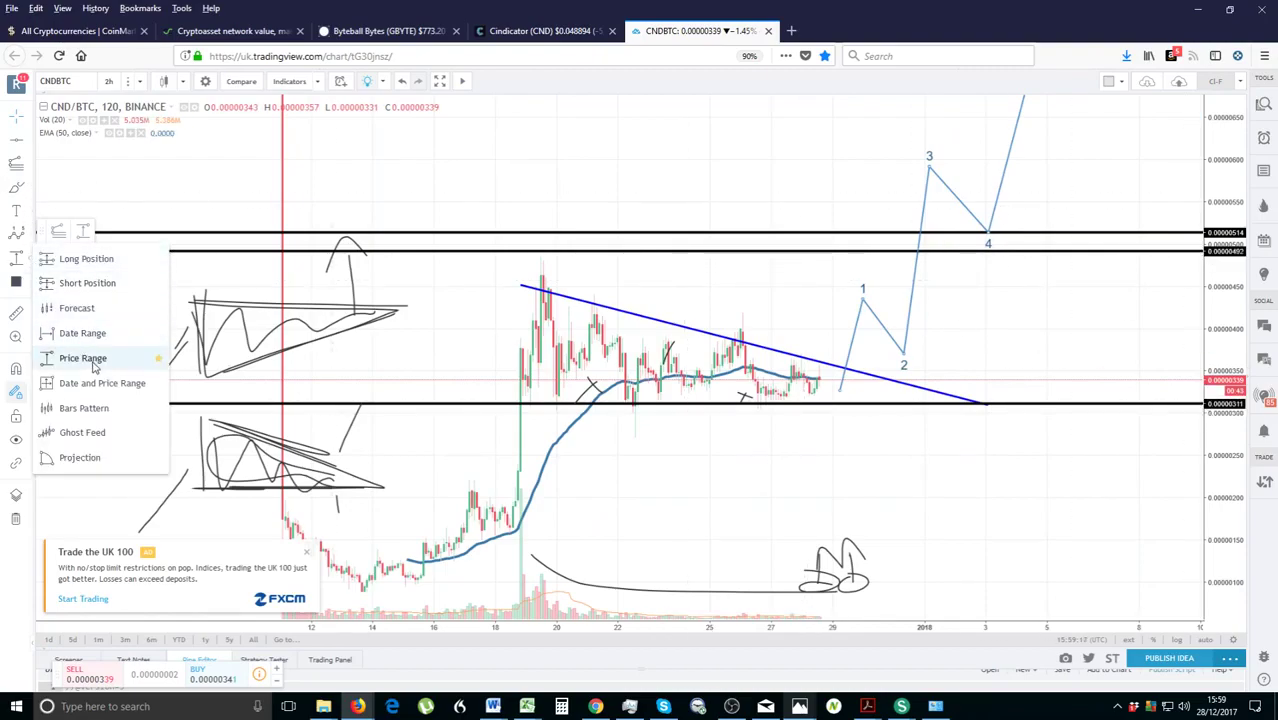
pyautogui.click(82, 333)
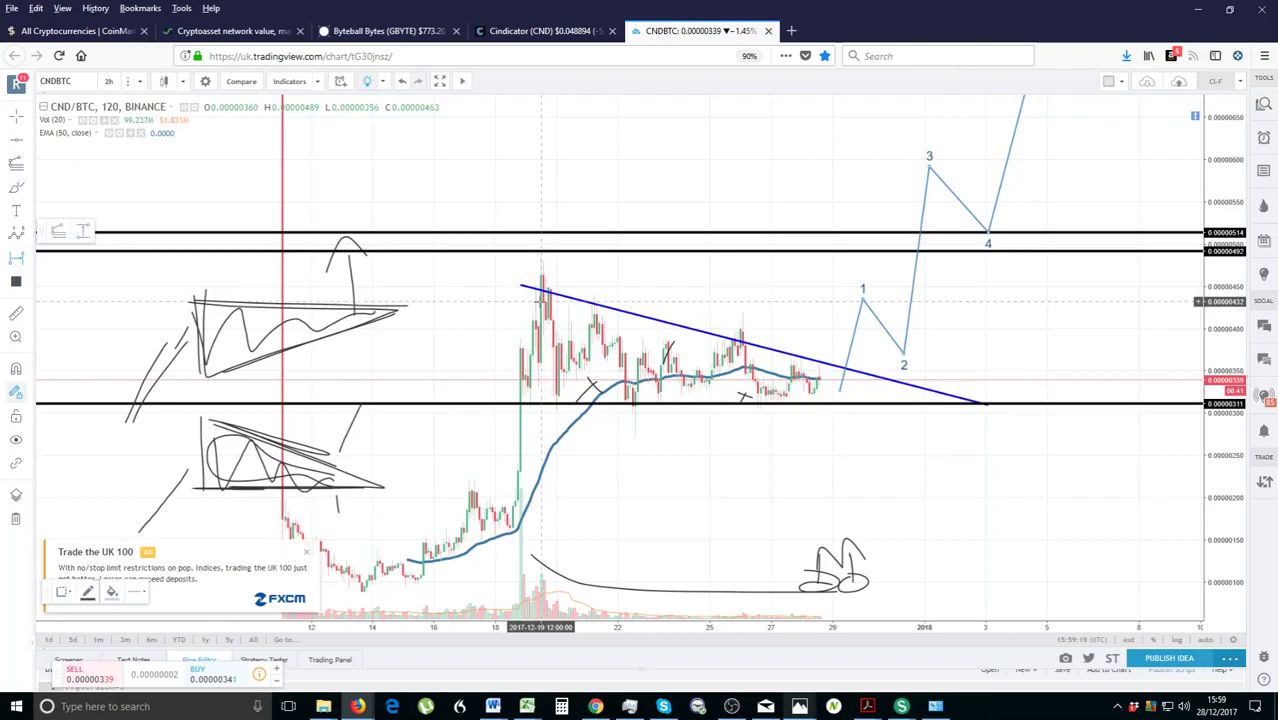
pyautogui.click(541, 301)
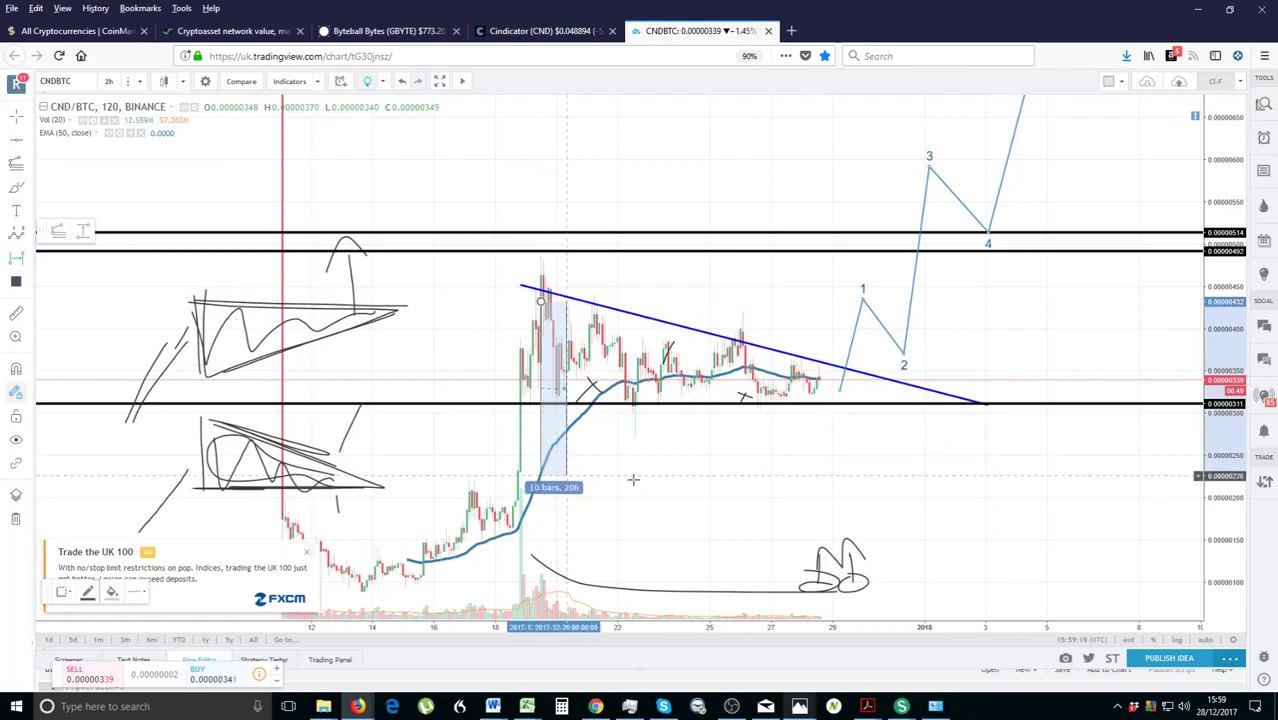
pyautogui.click(980, 462)
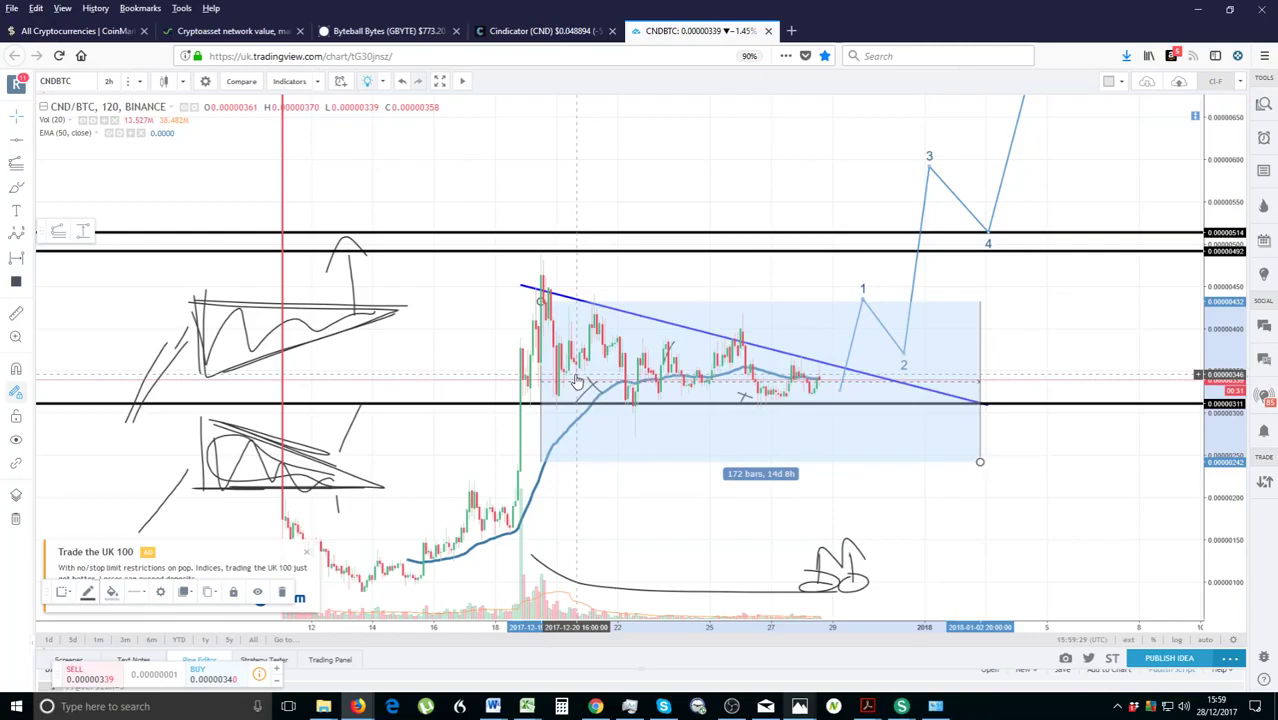
pyautogui.moveTo(540, 300); pyautogui.dragTo(538, 287)
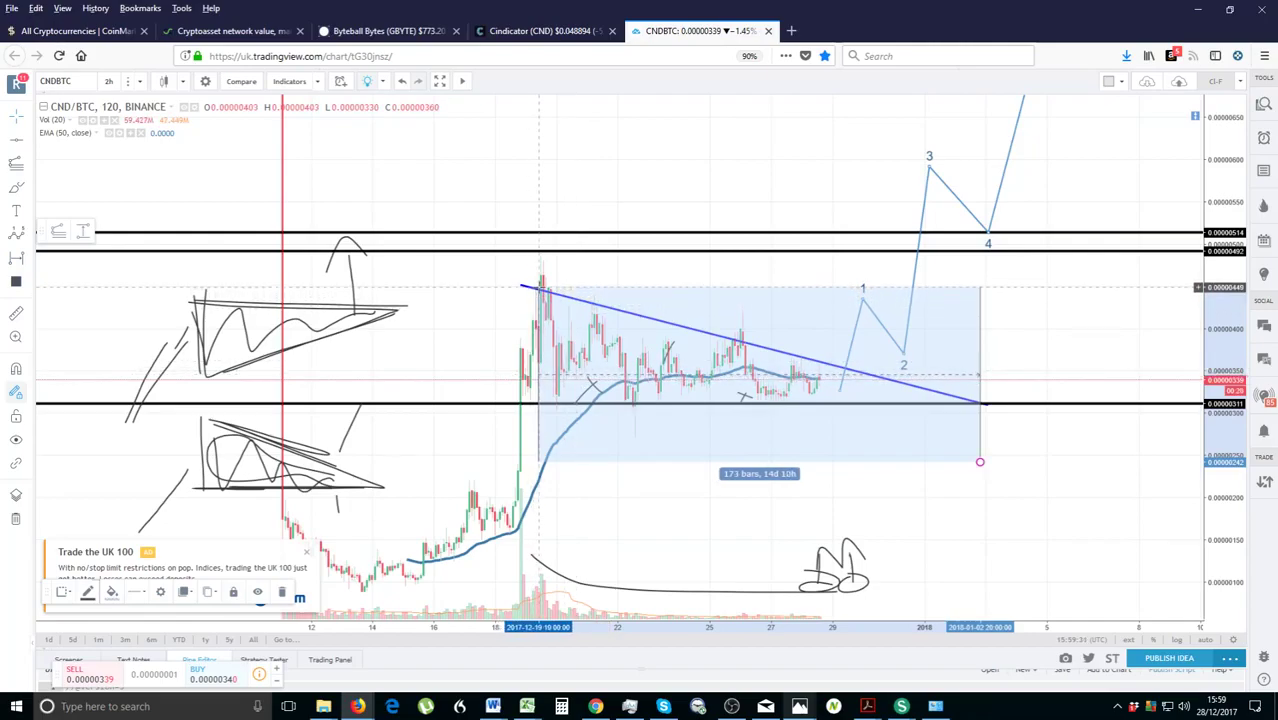
# - Multiply the triangle's 173 bars by 0.64 in Calculator, and close it
pyautogui.click(562, 706)
pyautogui.write('173 × ')
pyautogui.write('0')
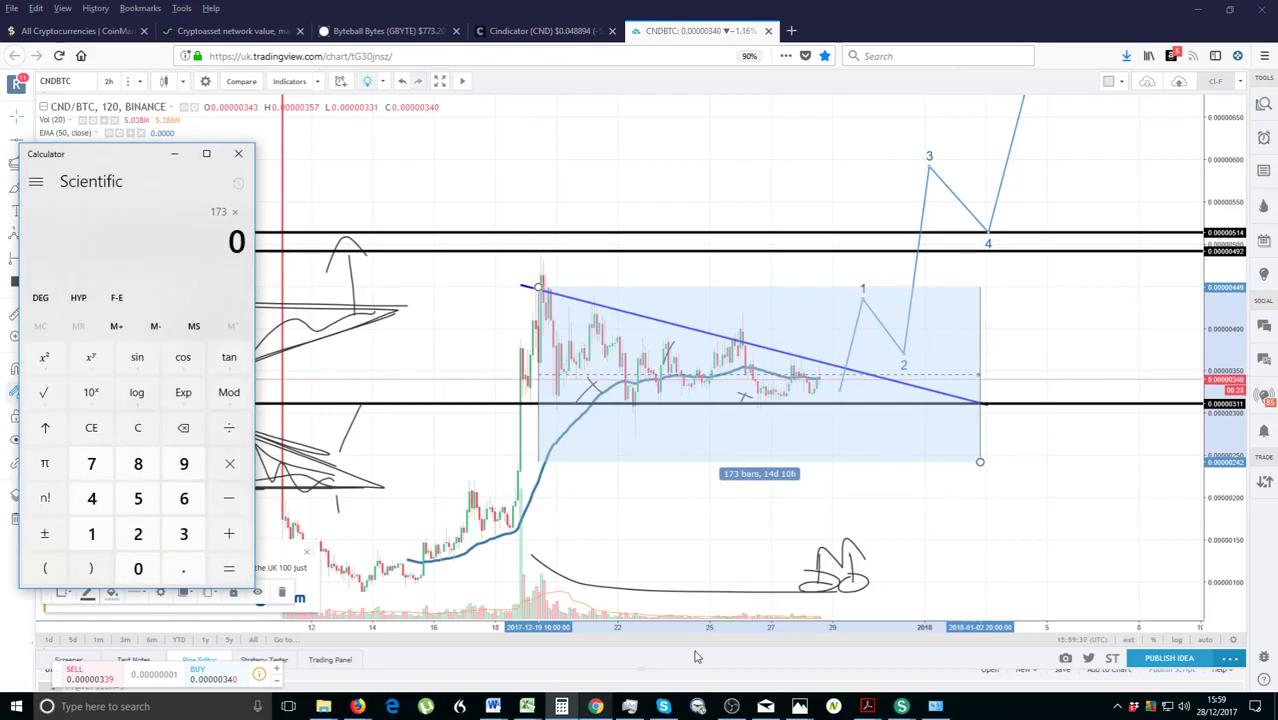
pyautogui.write('.6')
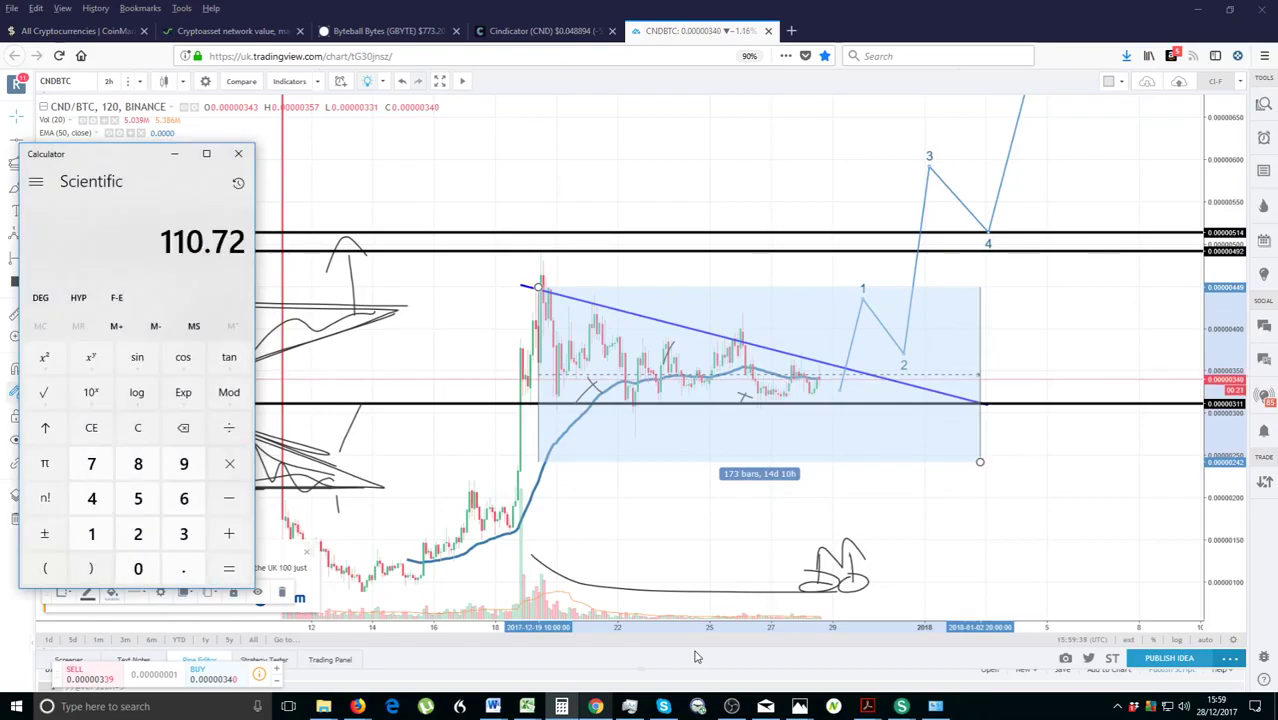
pyautogui.click(238, 154)
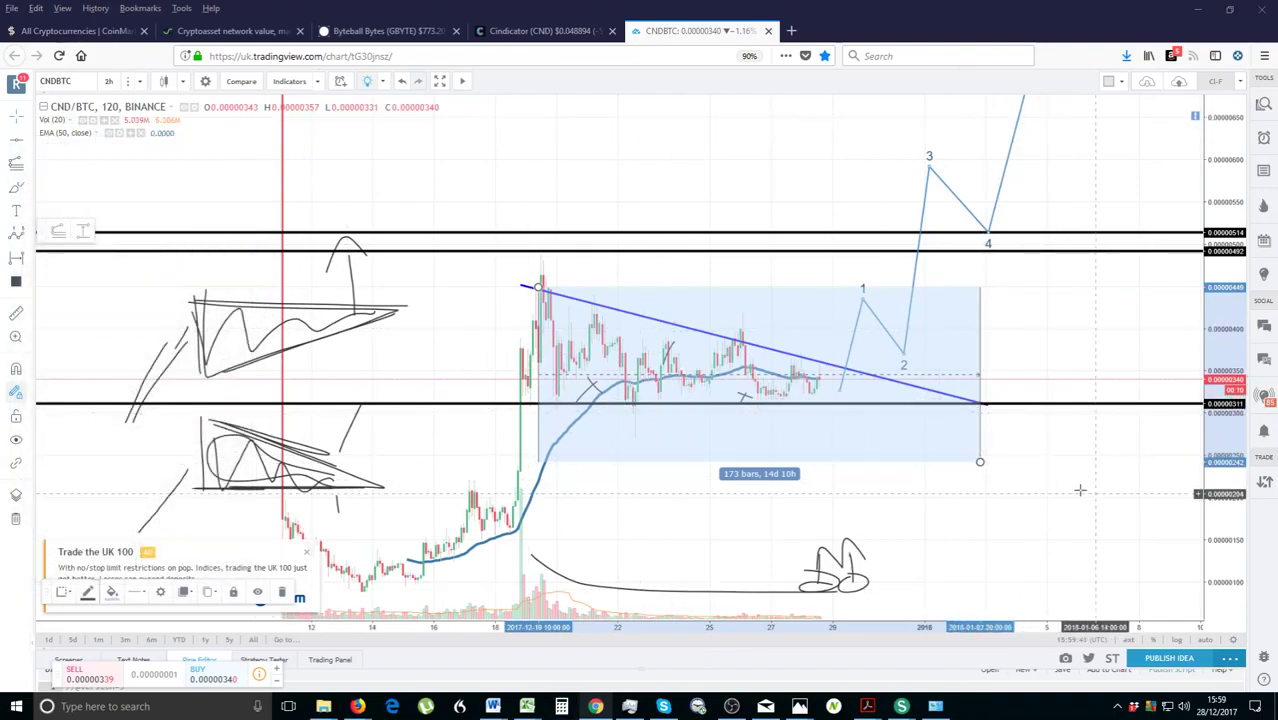
# - Shorten the date range to 110 bars so that it ends at the latest candle
pyautogui.rightClick(1068, 485)
pyautogui.click(985, 466)
pyautogui.moveTo(981, 463); pyautogui.dragTo(821, 465)
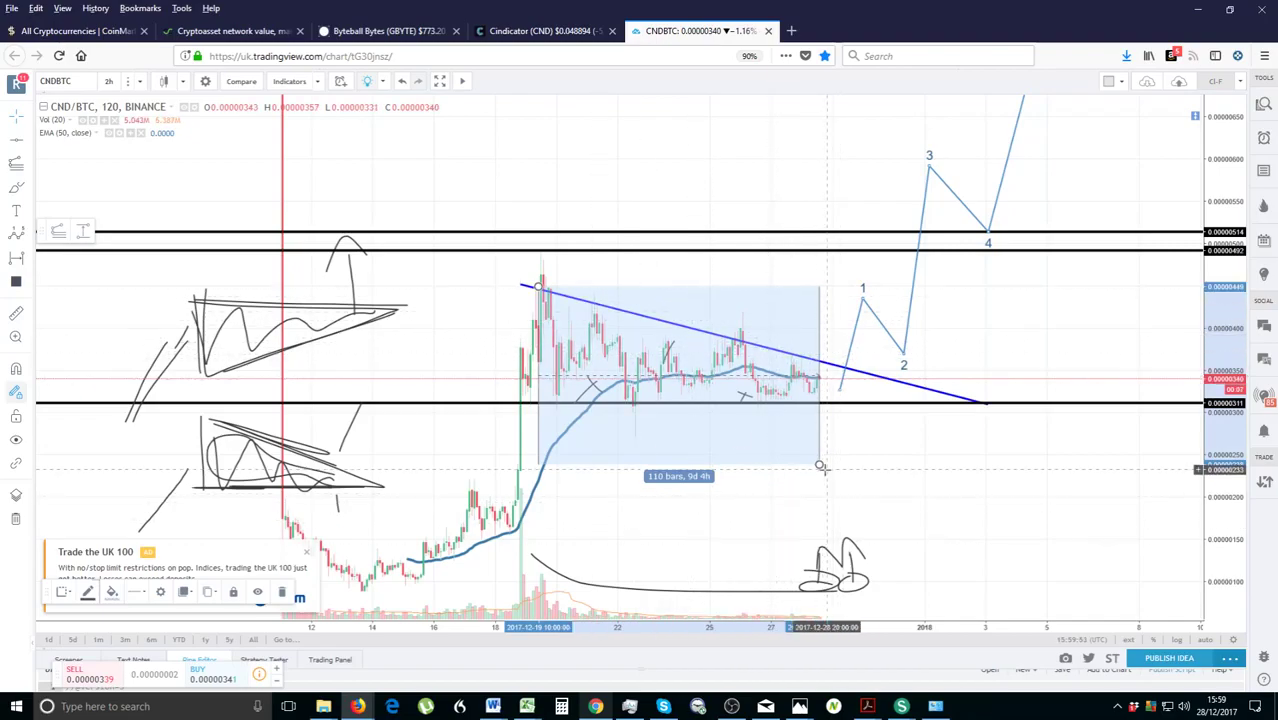
# - Divide 110 by 0.64 in Calculator and extend the date range to 171 bars, near the triangle's apex
pyautogui.click(562, 704)
pyautogui.write('110')
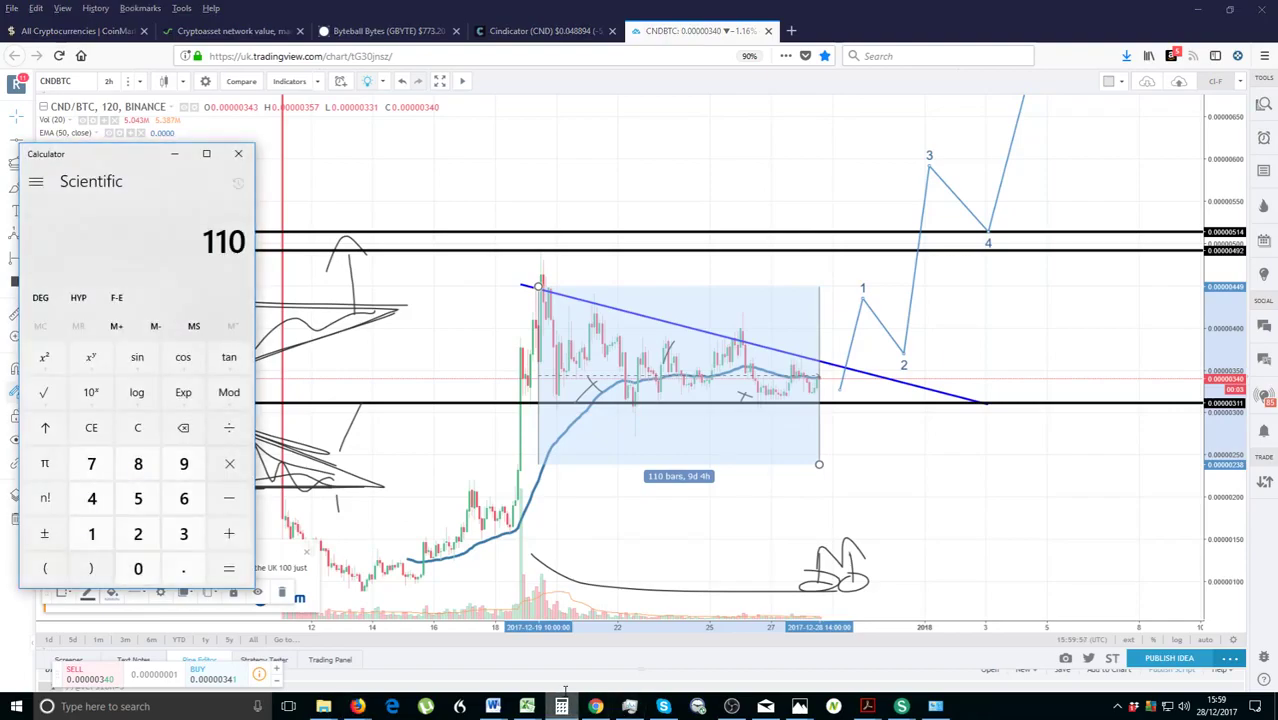
pyautogui.write('.64')
pyautogui.press('Return')
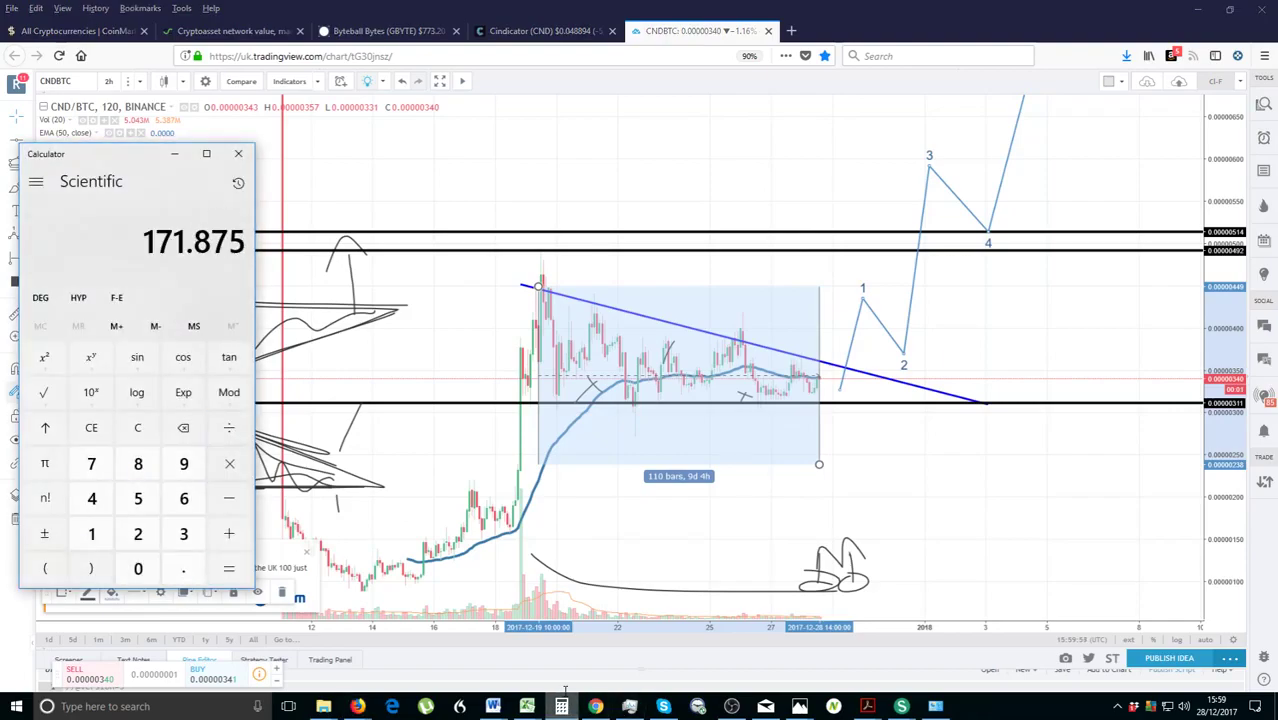
pyautogui.moveTo(819, 464); pyautogui.dragTo(975, 463)
# - Multiply 0.80 by 171 in Calculator and shorten the date range to about 136 bars
pyautogui.click(562, 707)
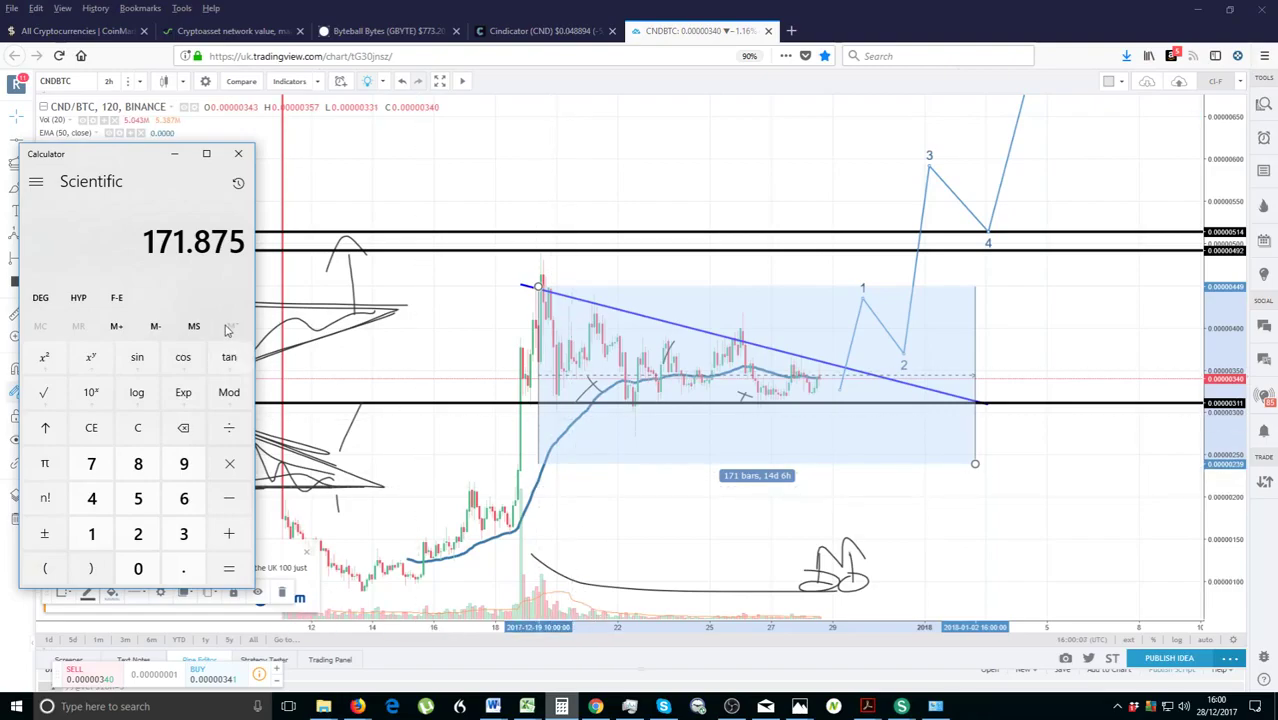
pyautogui.write('0.80')
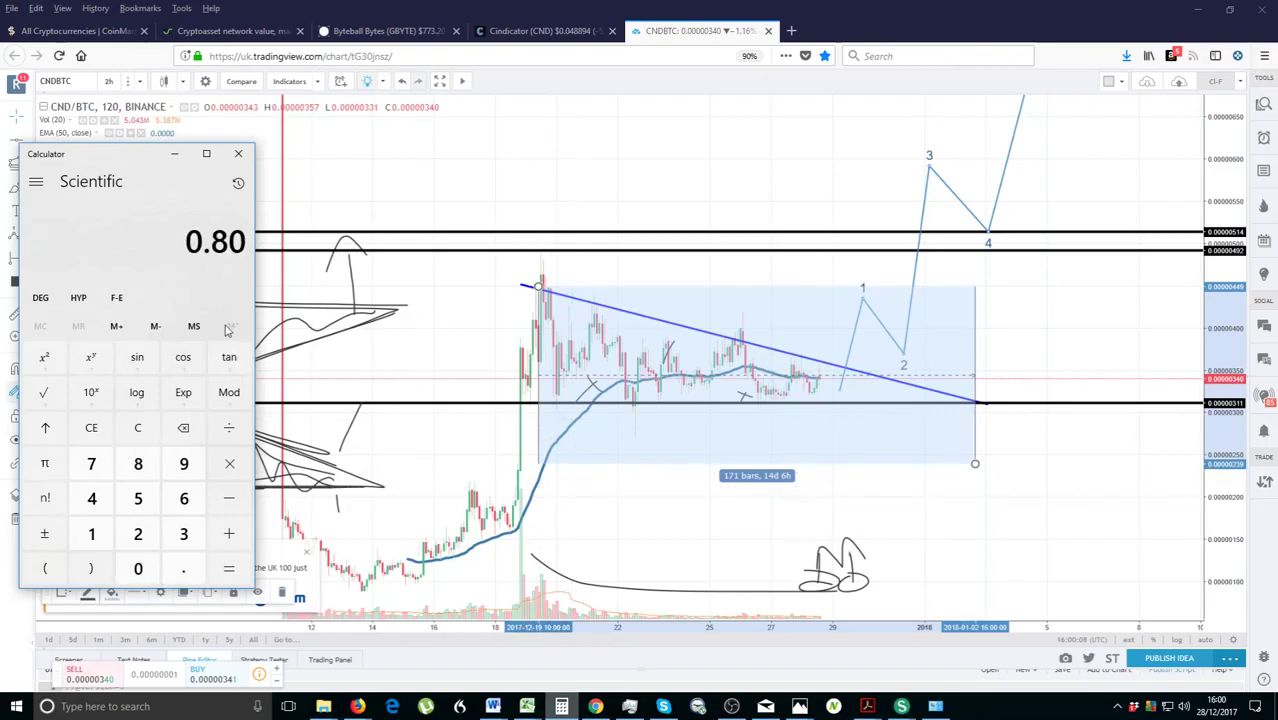
pyautogui.write('*171')
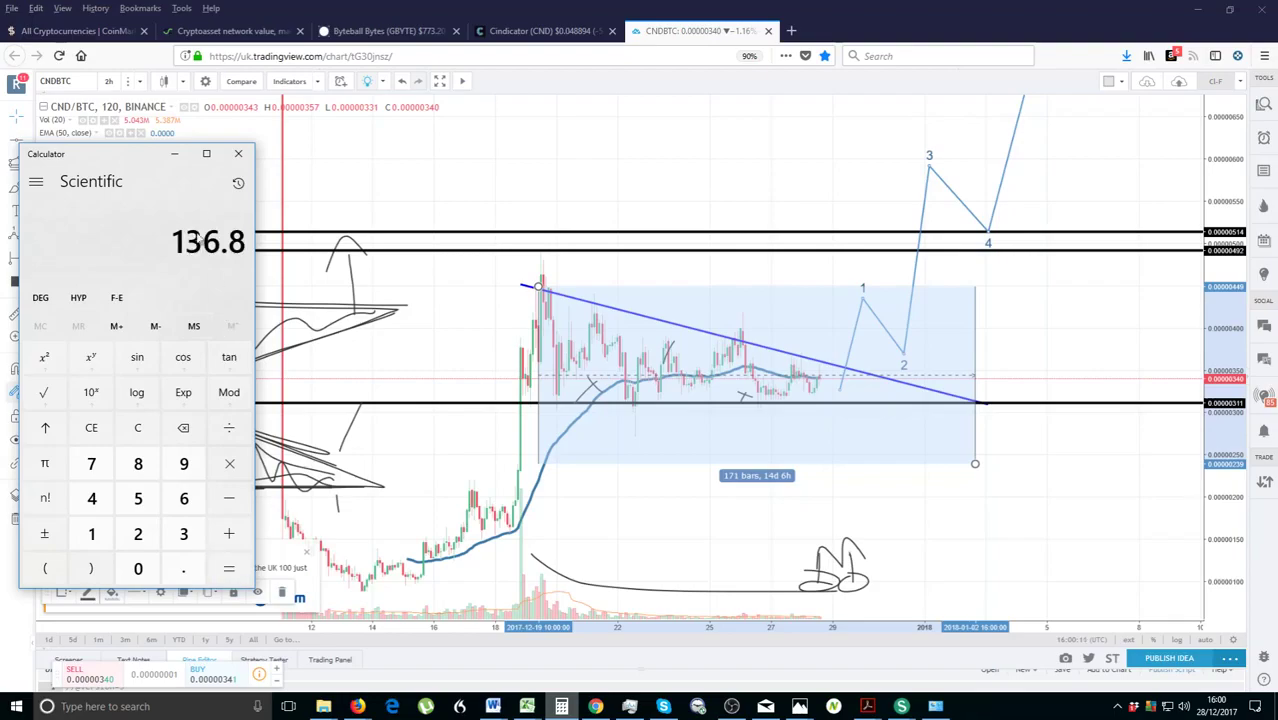
pyautogui.moveTo(975, 463); pyautogui.dragTo(876, 469)
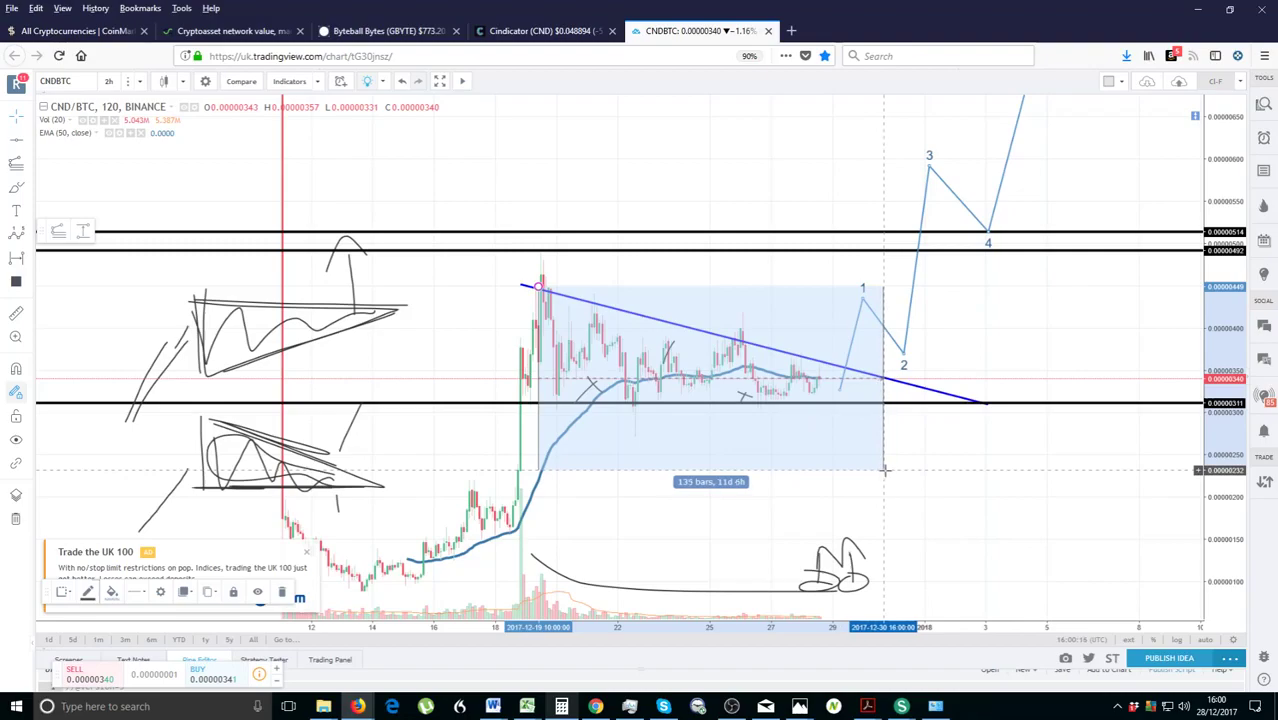
pyautogui.moveTo(886, 470); pyautogui.dragTo(886, 470)
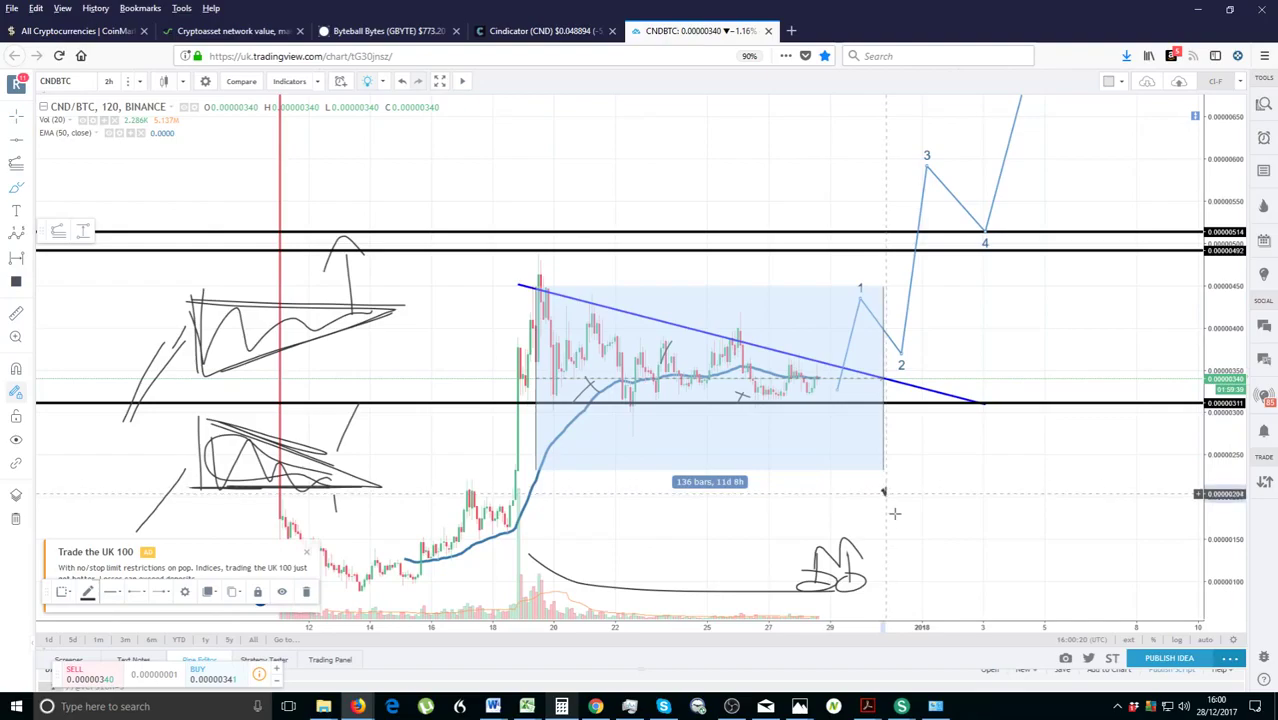
# - Multiply 0.85 by 171 in Calculator, close it, and extend the date range to 145 bars
pyautogui.click(562, 706)
pyautogui.write('.85*')
pyautogui.press('Return')
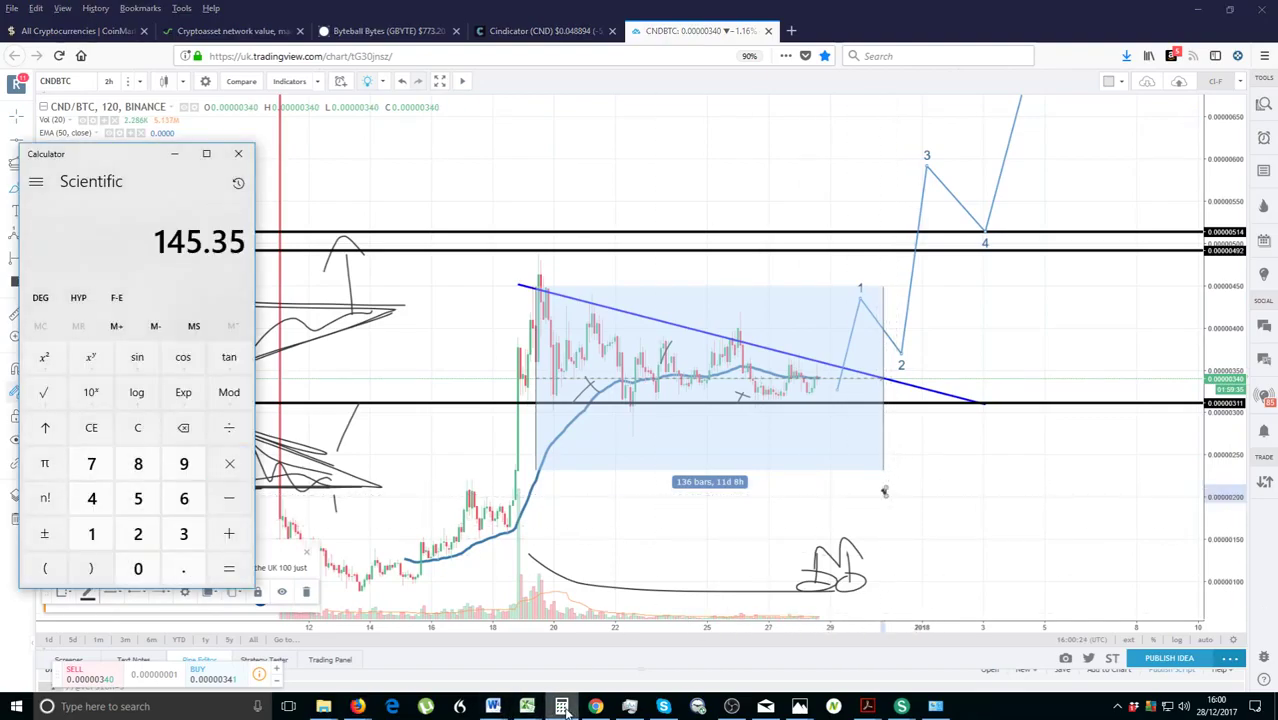
pyautogui.click(237, 155)
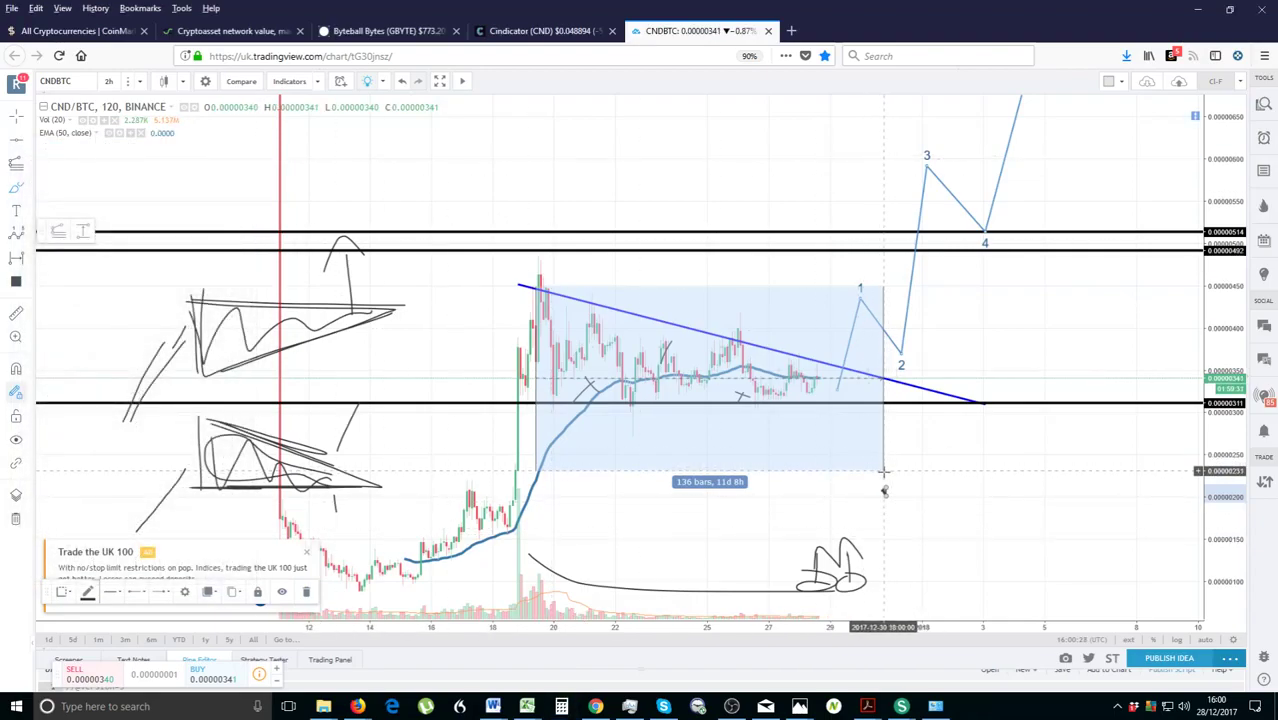
pyautogui.moveTo(883, 472); pyautogui.dragTo(906, 468)
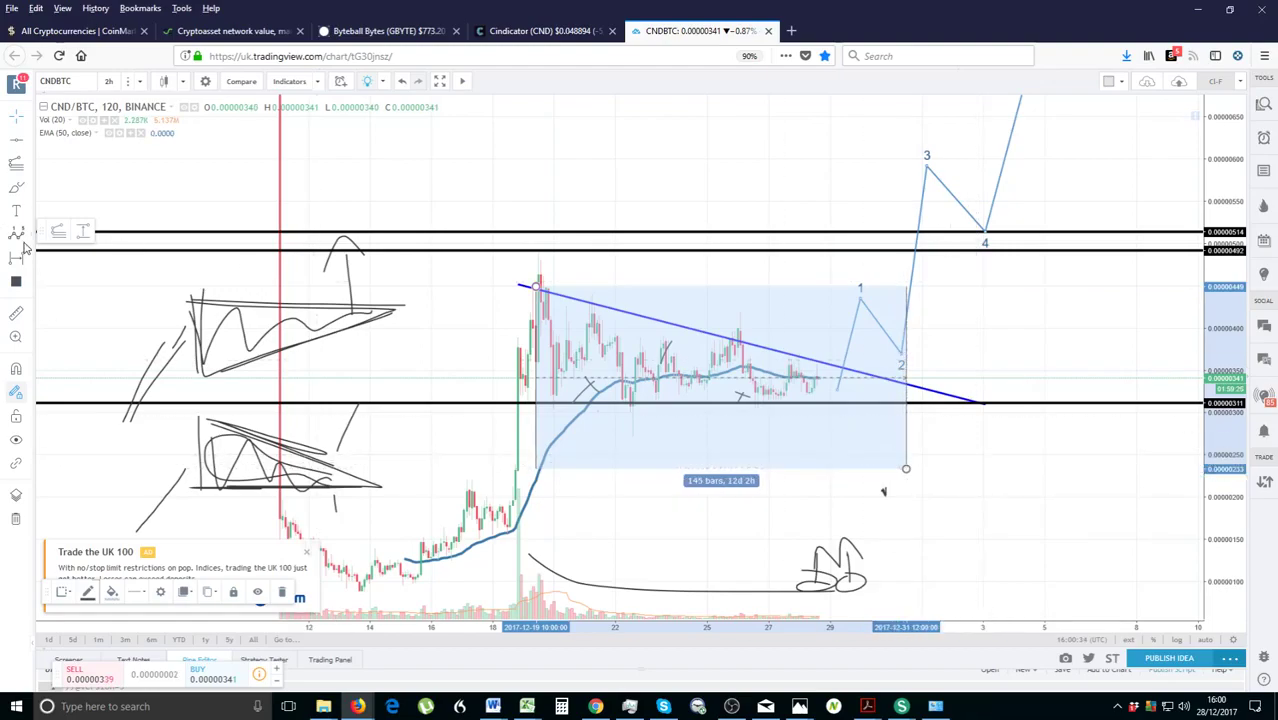
# - Draw a yellow rectangle against the end of the date range, from the falling trendline down to the support line
pyautogui.click(30, 191)
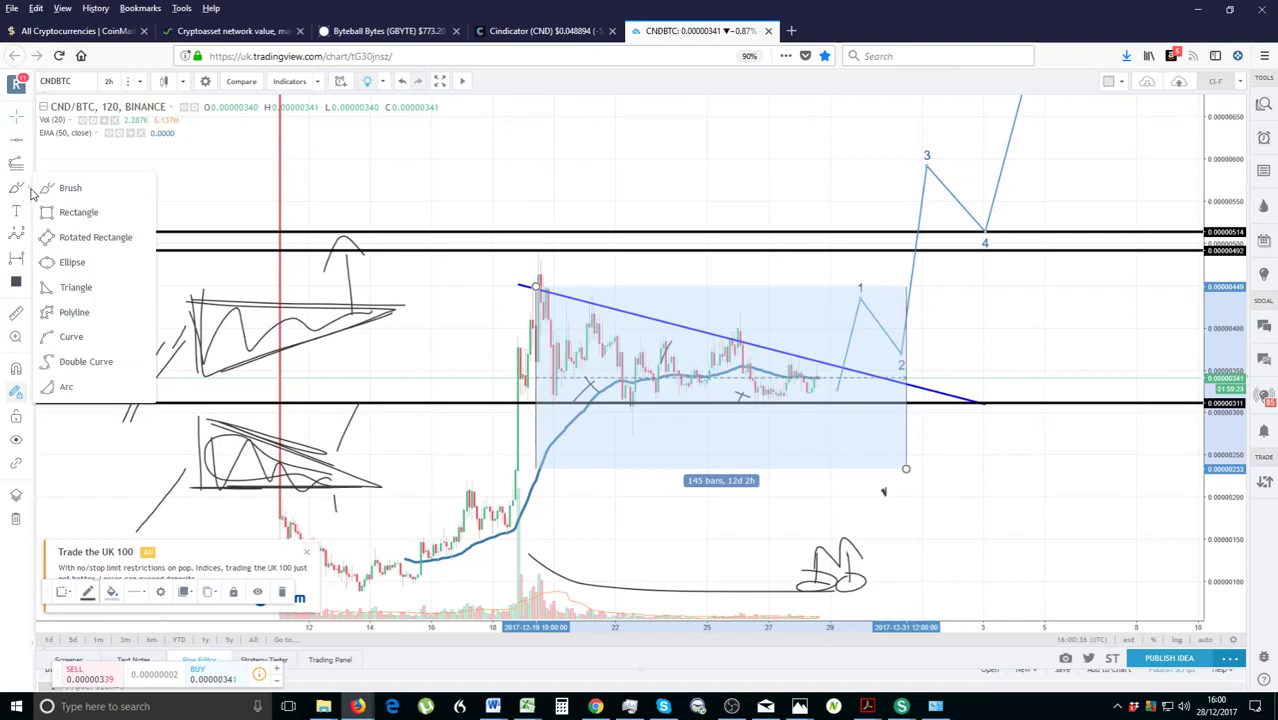
pyautogui.click(62, 212)
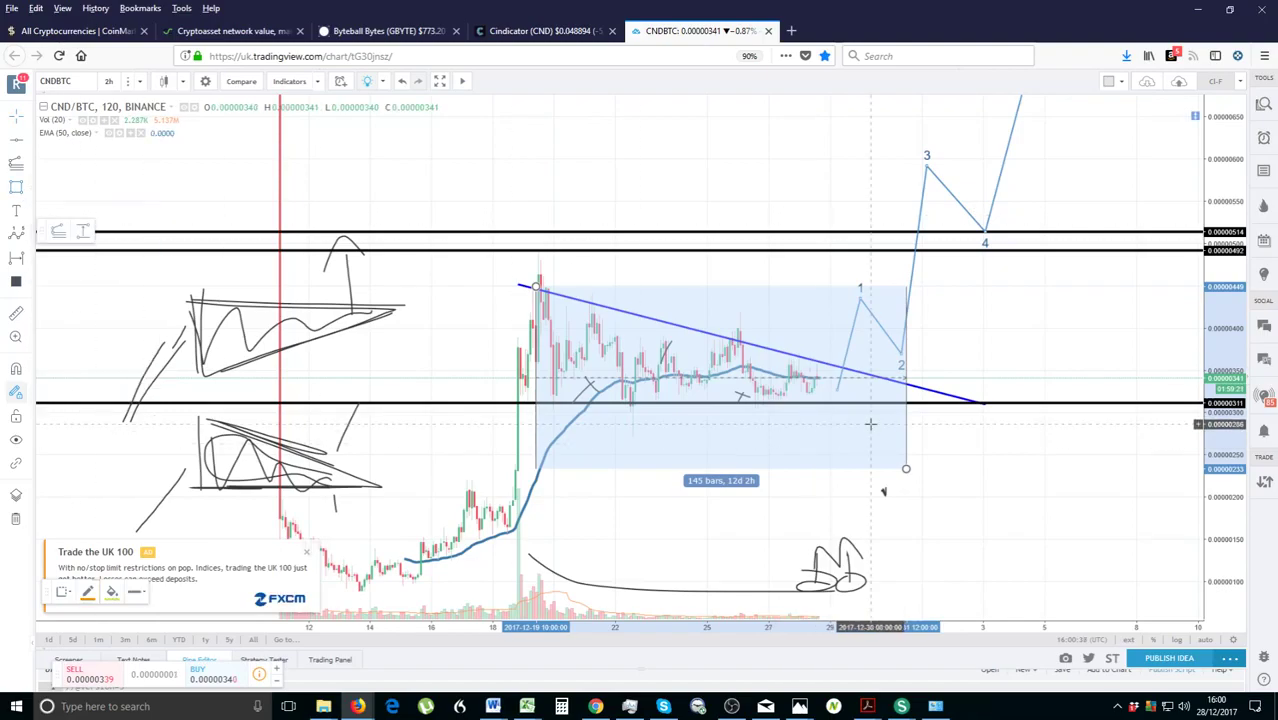
pyautogui.click(890, 378)
pyautogui.click(906, 408)
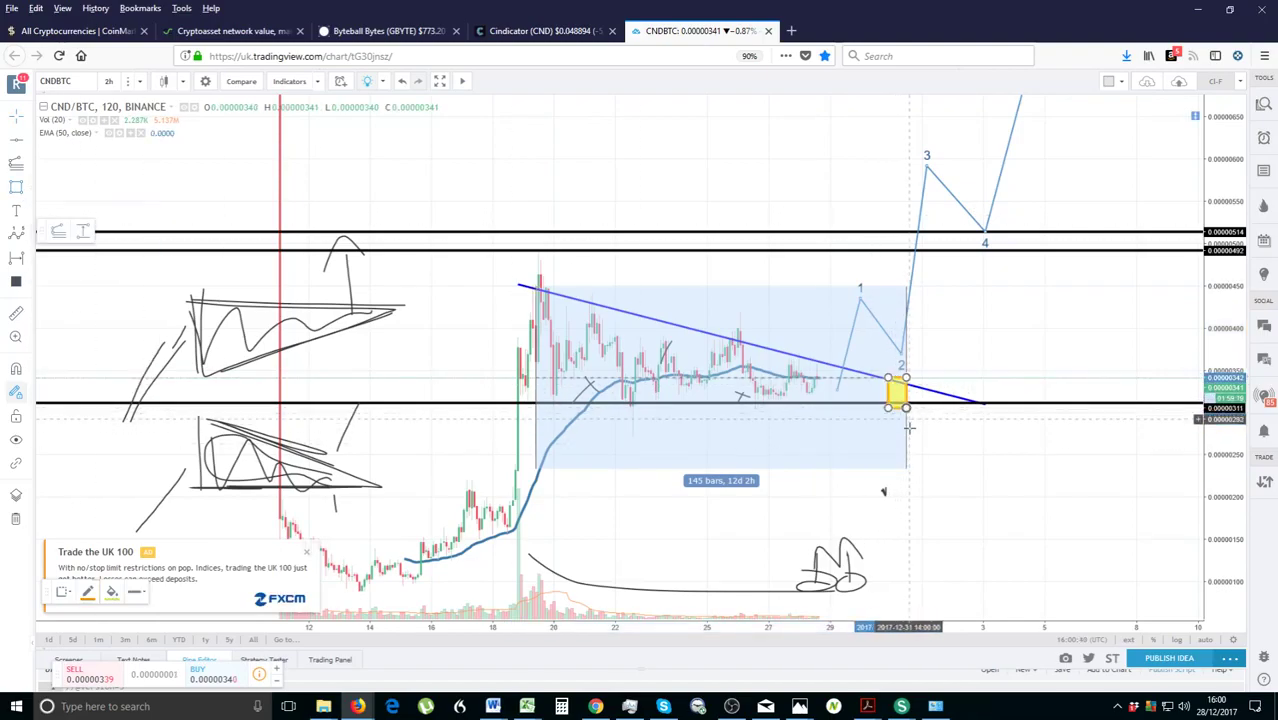
# - Draw a small yellow rectangle at the latest candle, from the falling trendline down to the current price
pyautogui.click(28, 190)
pyautogui.click(817, 361)
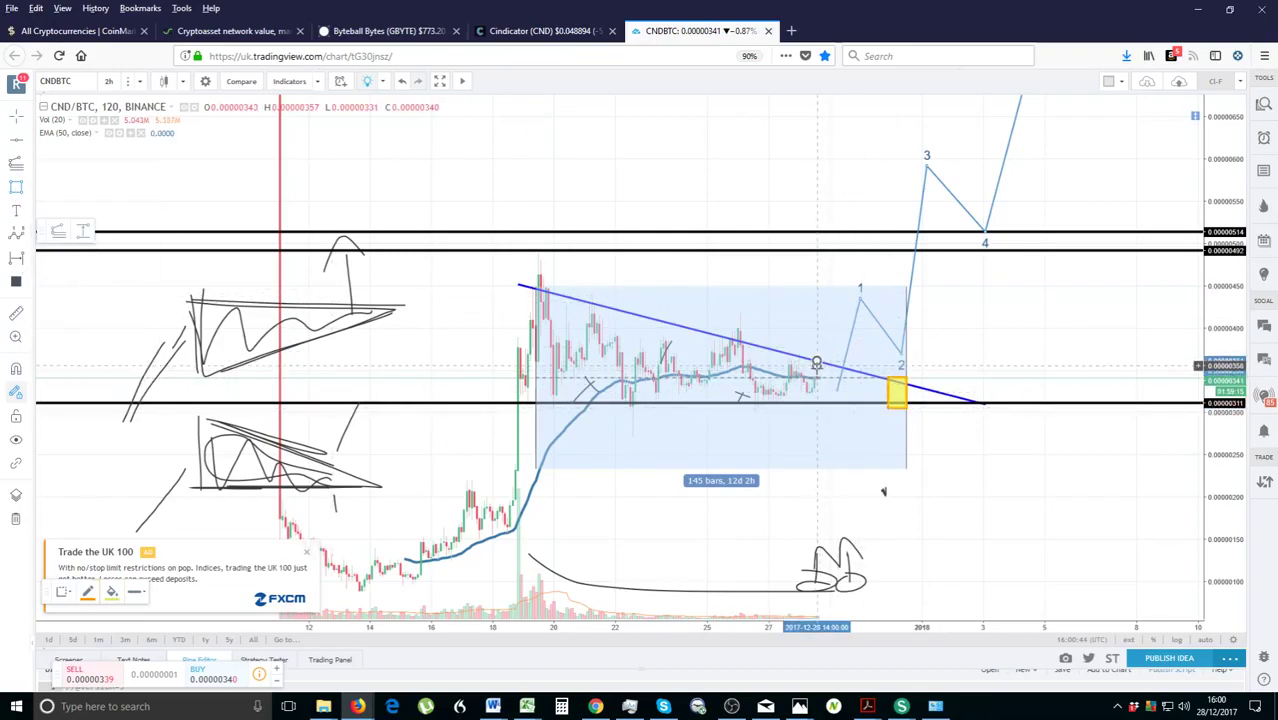
pyautogui.click(822, 380)
pyautogui.click(989, 457)
pyautogui.press('Delete')
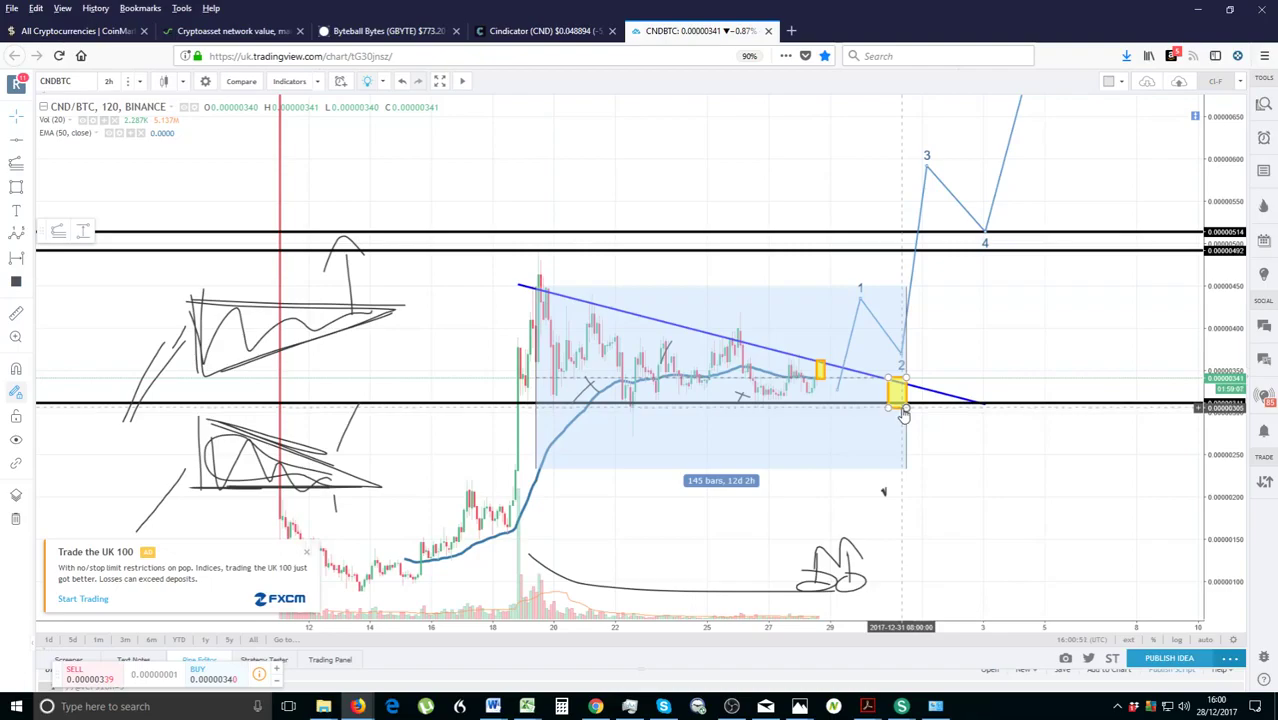
# - Check today's date in the system calendar, close it, and delete the date range from the chart
pyautogui.click(1215, 706)
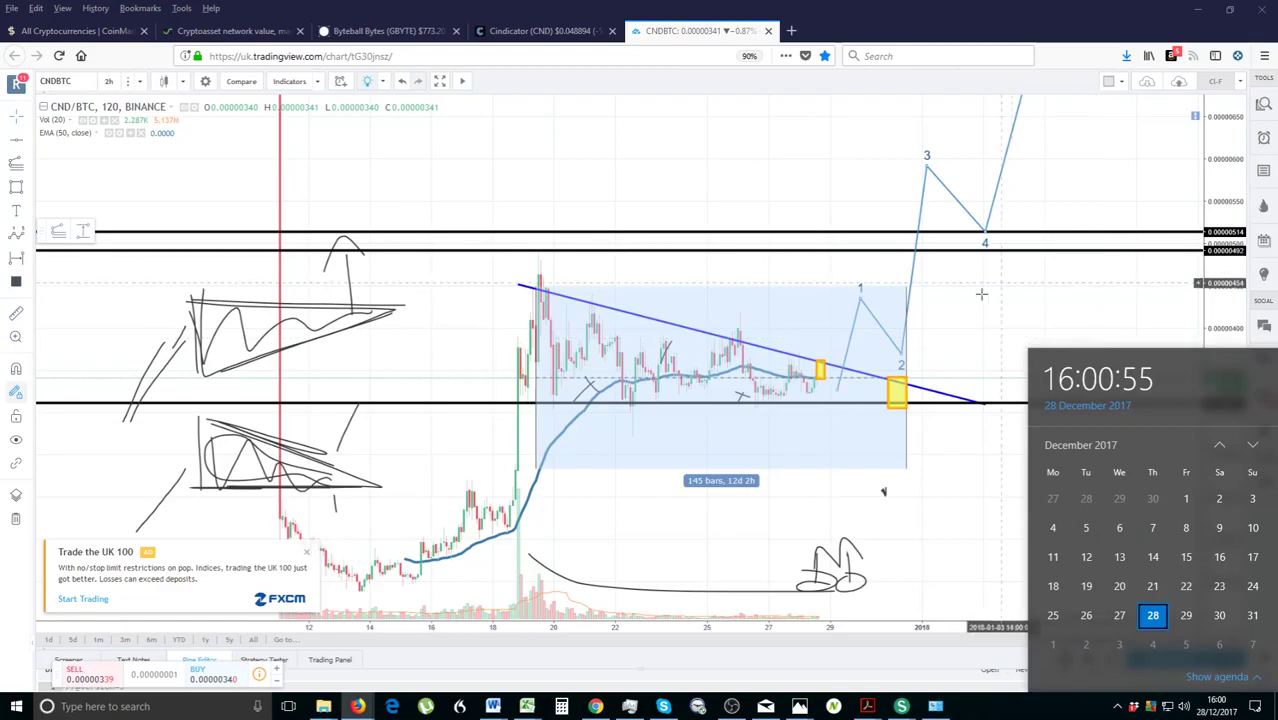
pyautogui.click(905, 366)
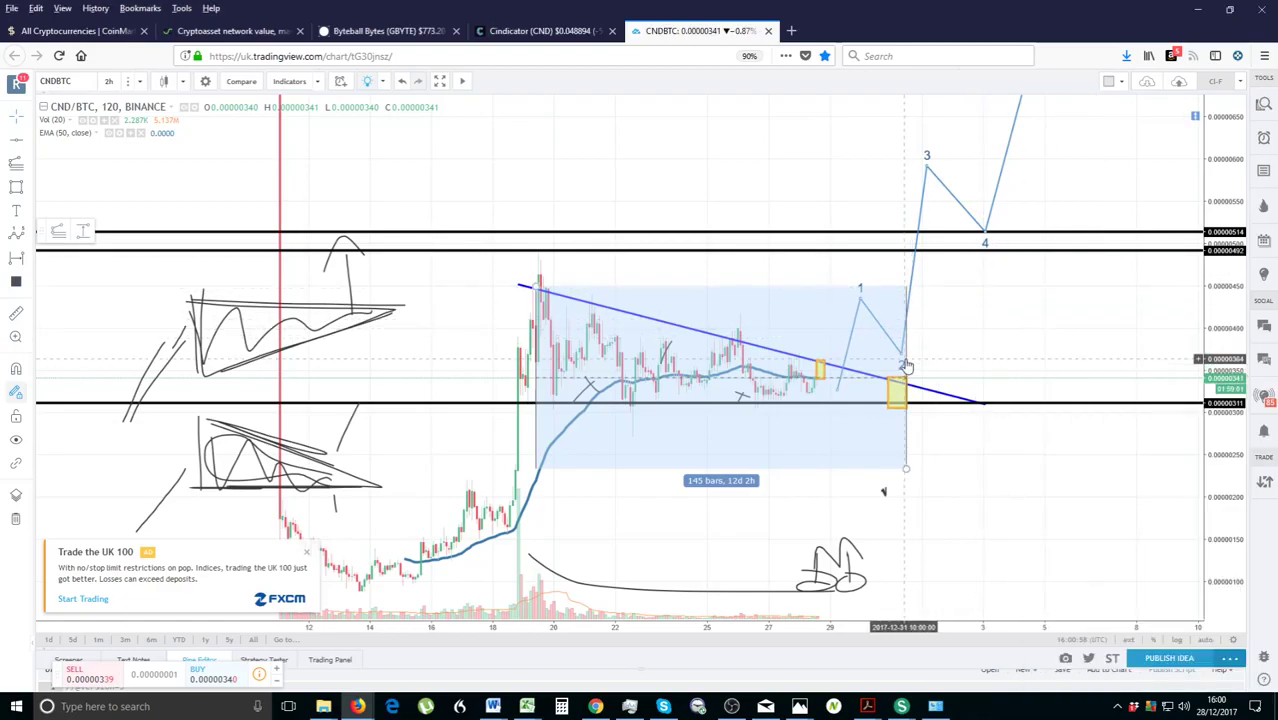
pyautogui.click(905, 366)
pyautogui.click(913, 368)
pyautogui.moveTo(959, 371); pyautogui.dragTo(1081, 380)
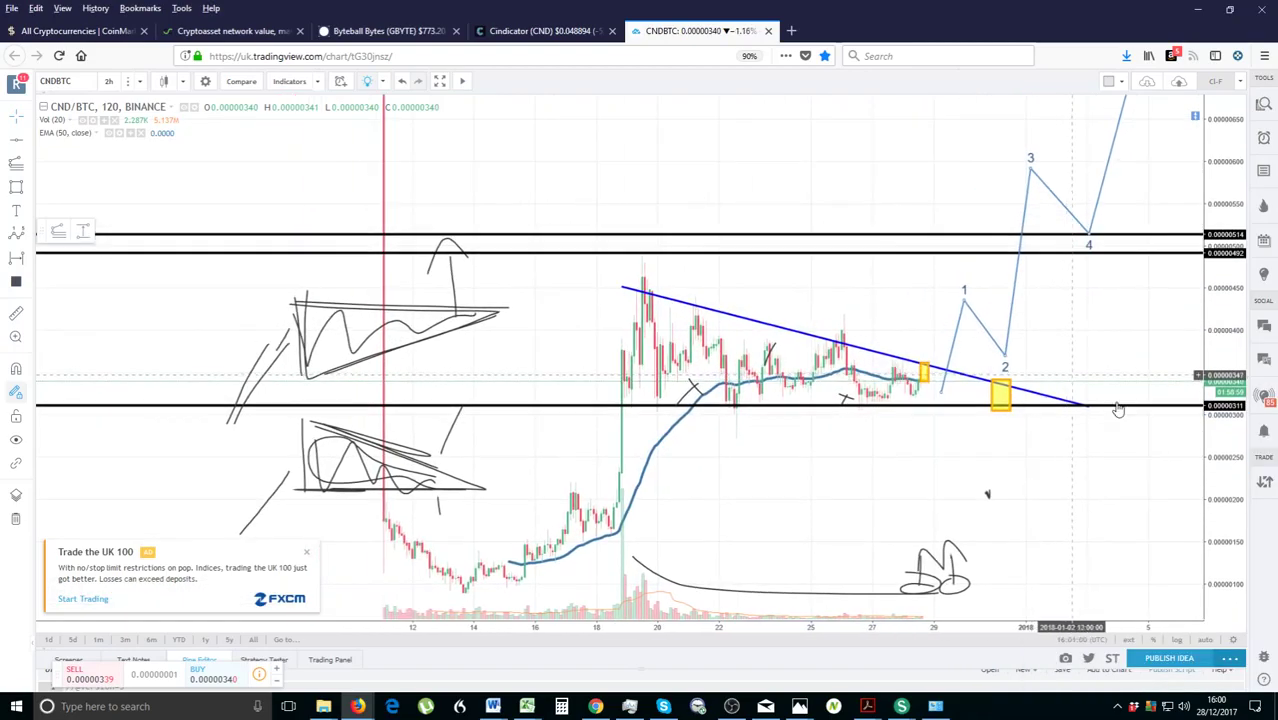
# - Dismiss the advert on the chart and hide the upgrade offer
pyautogui.moveTo(1221, 520); pyautogui.dragTo(1101, 345)
pyautogui.scroll(4, 1048, 377)
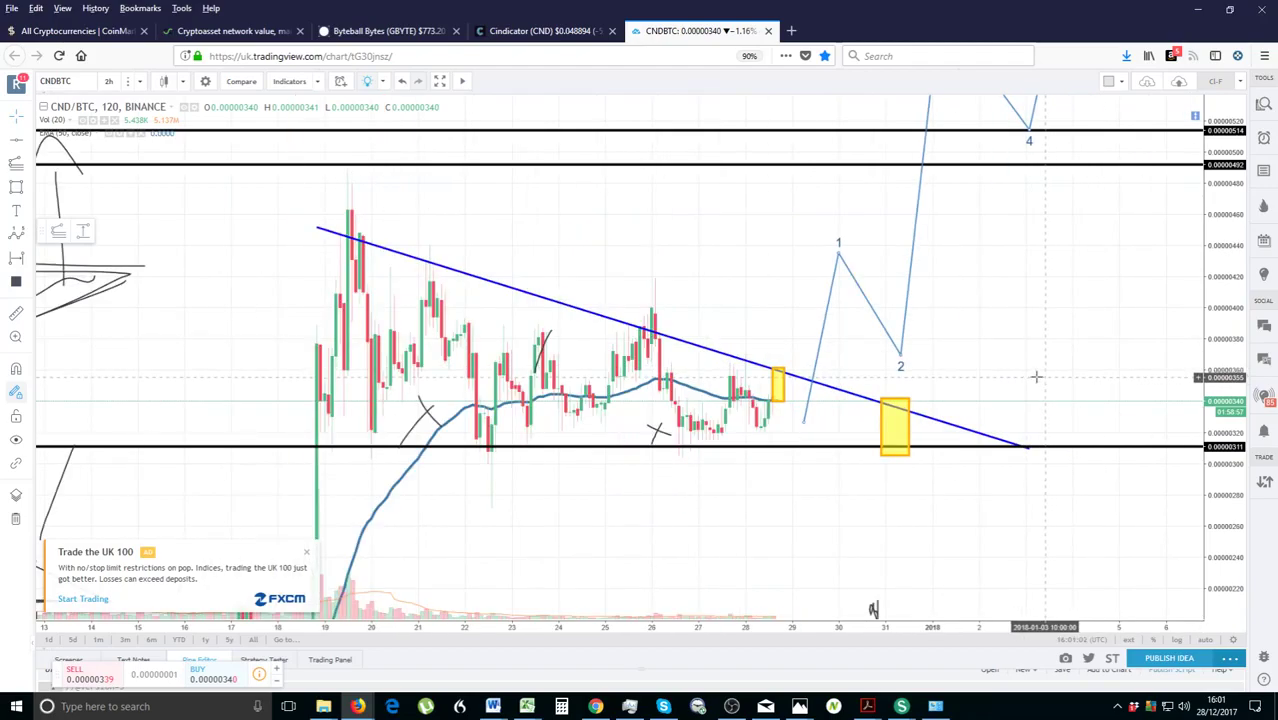
pyautogui.click(306, 553)
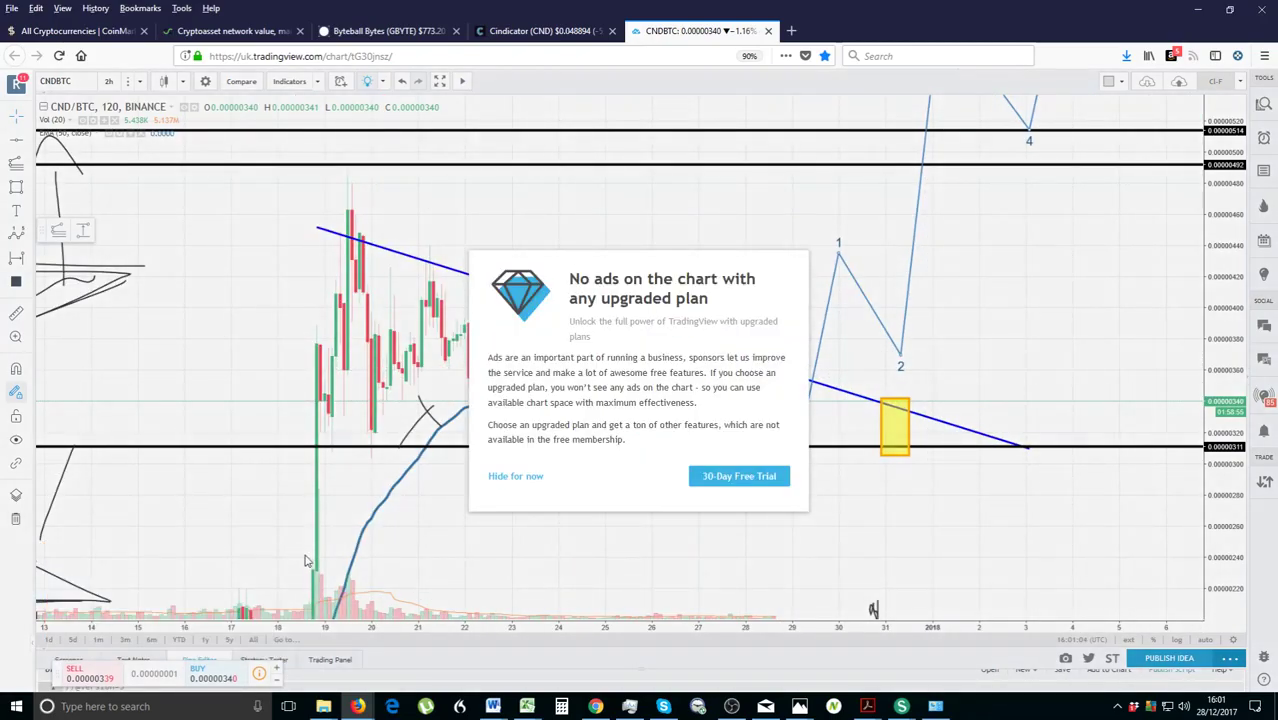
pyautogui.click(517, 476)
# - Handwrite a large title ending in "effect" with the Brush above the two resistance lines and underline it
pyautogui.moveTo(680, 569); pyautogui.dragTo(769, 530)
pyautogui.scroll(-2, 757, 523)
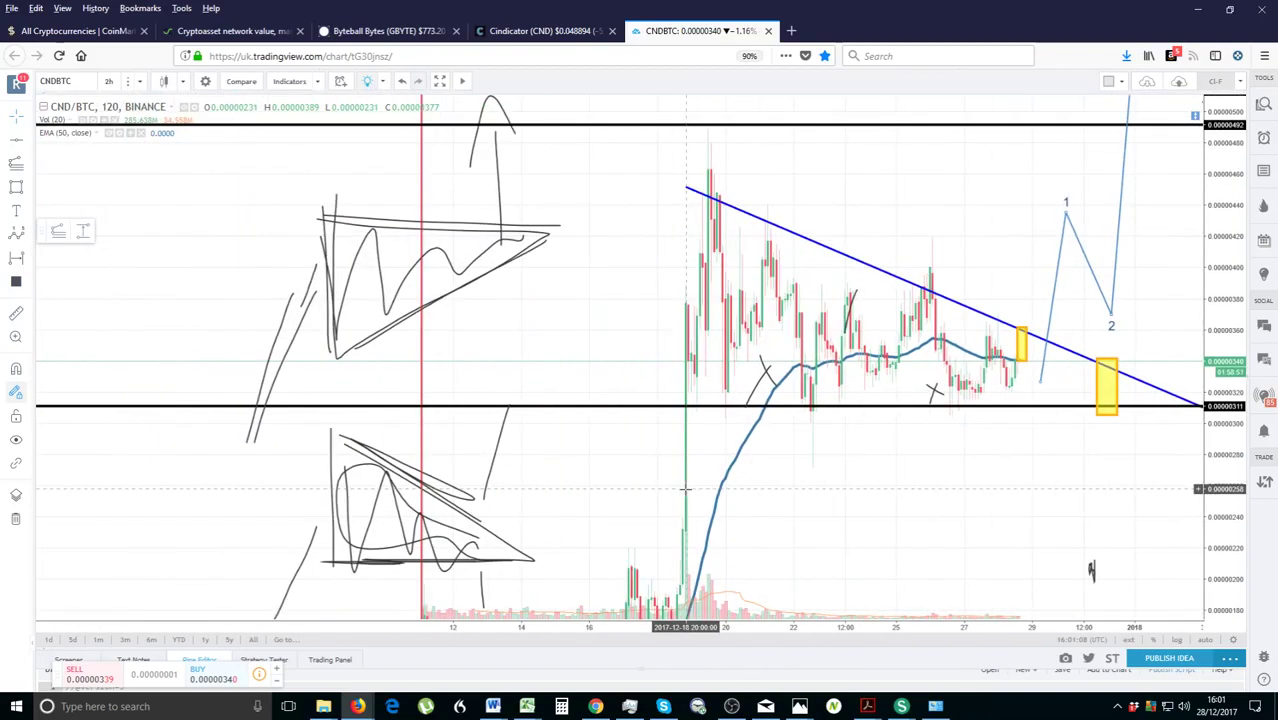
pyautogui.moveTo(881, 513); pyautogui.dragTo(730, 469)
pyautogui.scroll(-1, 730, 468)
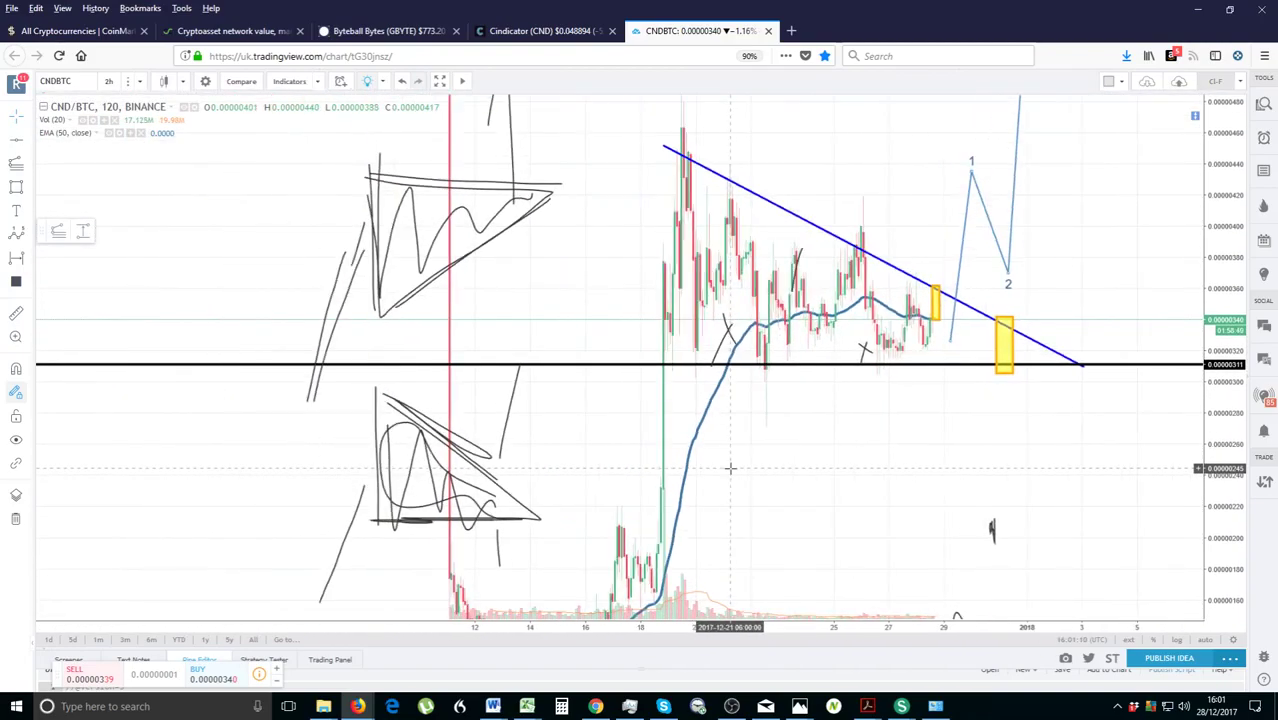
pyautogui.moveTo(1094, 437); pyautogui.dragTo(1104, 486)
pyautogui.moveTo(918, 451); pyautogui.dragTo(917, 475)
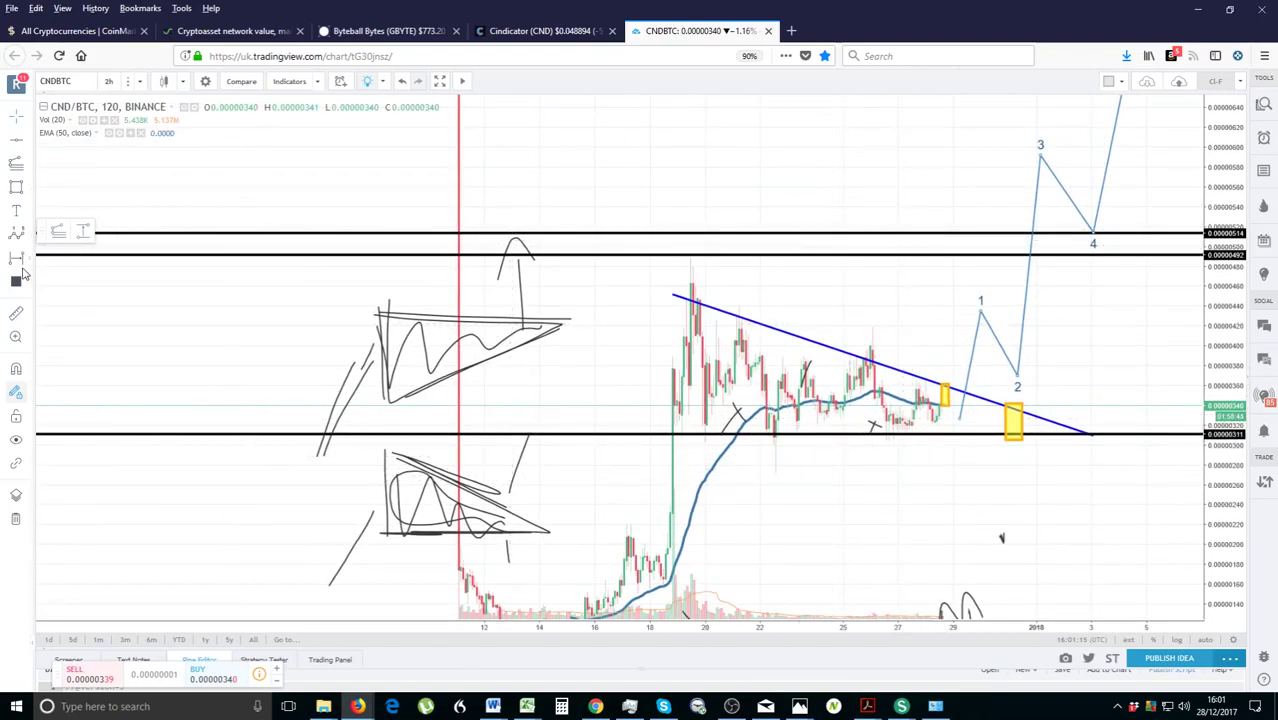
pyautogui.click(30, 195)
pyautogui.click(75, 183)
pyautogui.moveTo(293, 160)
pyautogui.mouseDown()
pyautogui.moveTo(288, 214)
pyautogui.moveTo(315, 200)
pyautogui.moveTo(387, 213)
pyautogui.mouseUp()
pyautogui.moveTo(400, 196); pyautogui.dragTo(410, 212)
pyautogui.moveTo(526, 147)
pyautogui.mouseDown()
pyautogui.moveTo(451, 155)
pyautogui.moveTo(560, 222)
pyautogui.moveTo(608, 200)
pyautogui.mouseUp()
pyautogui.moveTo(597, 120)
pyautogui.mouseDown()
pyautogui.moveTo(606, 205)
pyautogui.moveTo(642, 236)
pyautogui.mouseUp()
pyautogui.moveTo(640, 186); pyautogui.dragTo(700, 206)
pyautogui.moveTo(714, 150)
pyautogui.mouseDown()
pyautogui.moveTo(722, 208)
pyautogui.moveTo(755, 168)
pyautogui.mouseUp()
pyautogui.moveTo(740, 242); pyautogui.dragTo(240, 246)
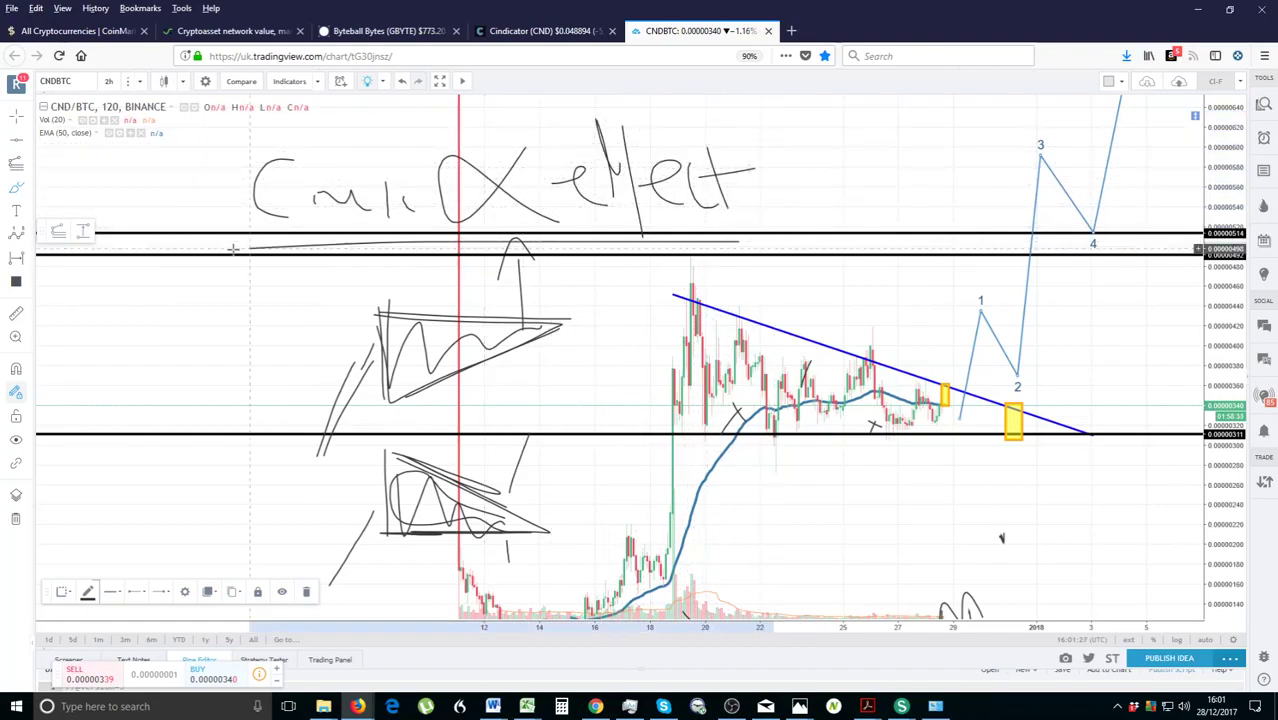
# - Examine the triangle's recent candles and the two yellow rectangles between the falling trendline and the support line up close
pyautogui.scroll(2, 1062, 494)
pyautogui.scroll(2, 1100, 450)
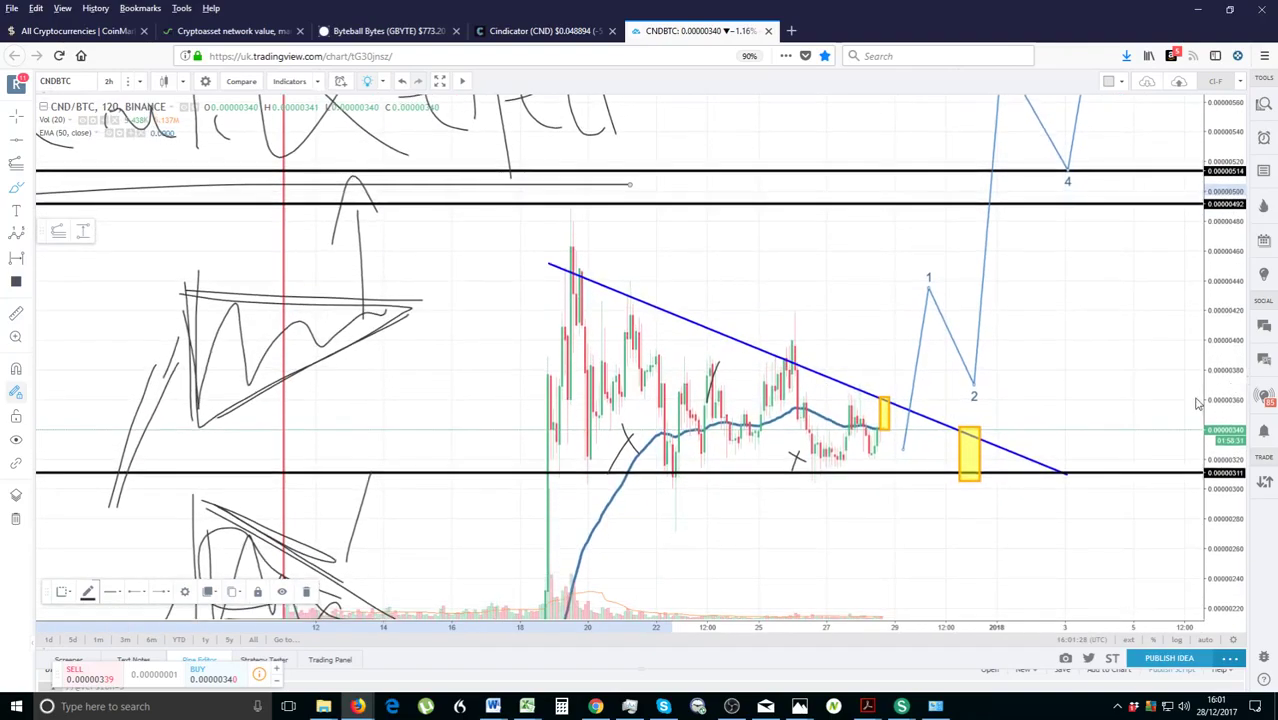
pyautogui.moveTo(956, 410); pyautogui.dragTo(1012, 421)
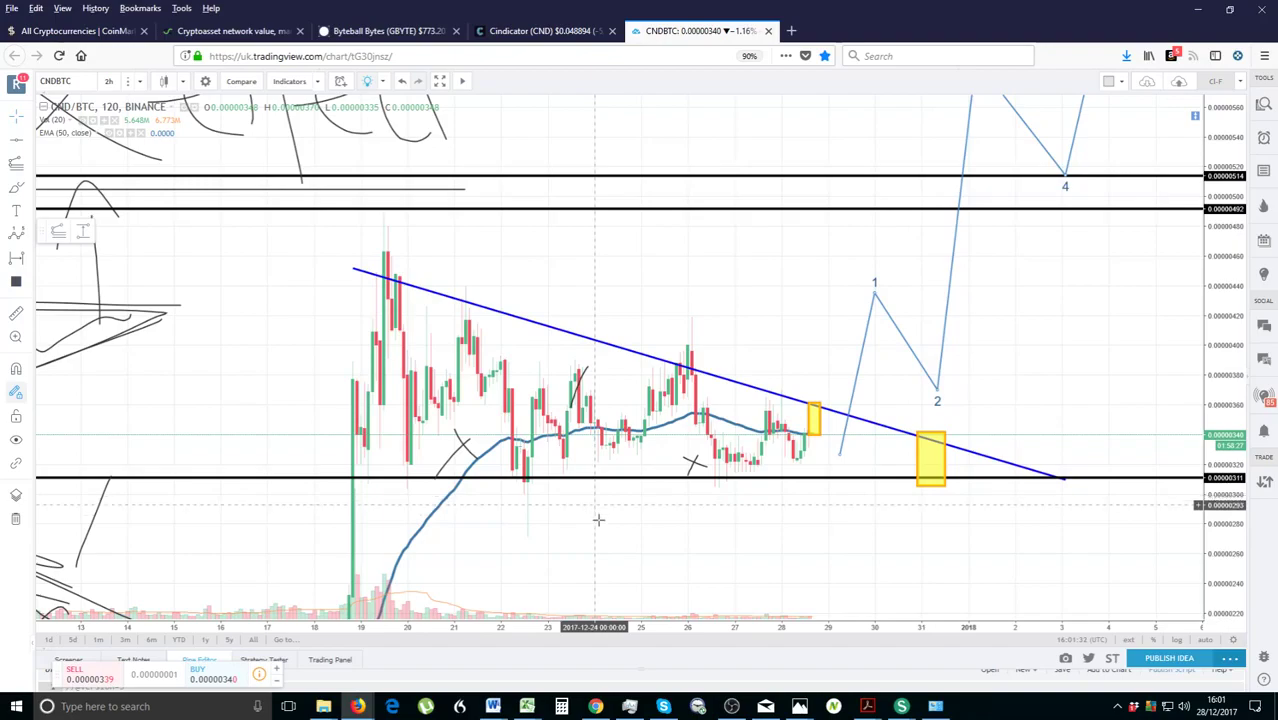
pyautogui.scroll(3, 642, 552)
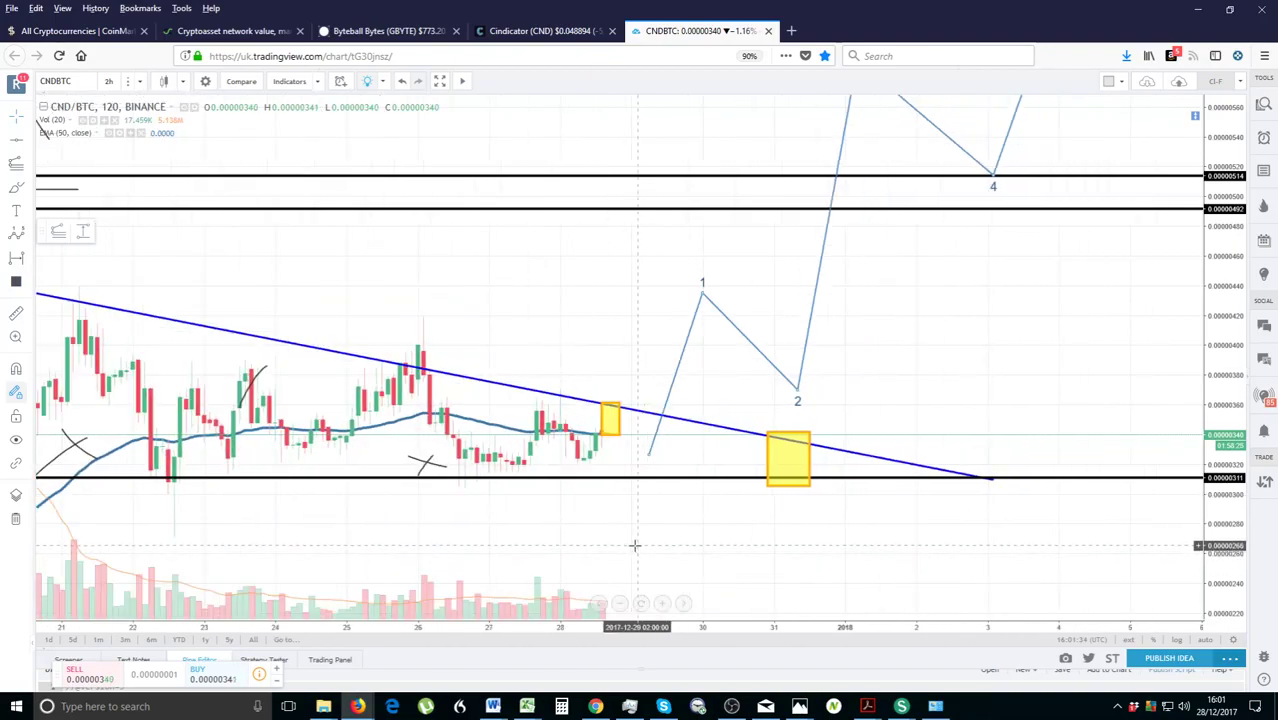
pyautogui.scroll(-3, 634, 545)
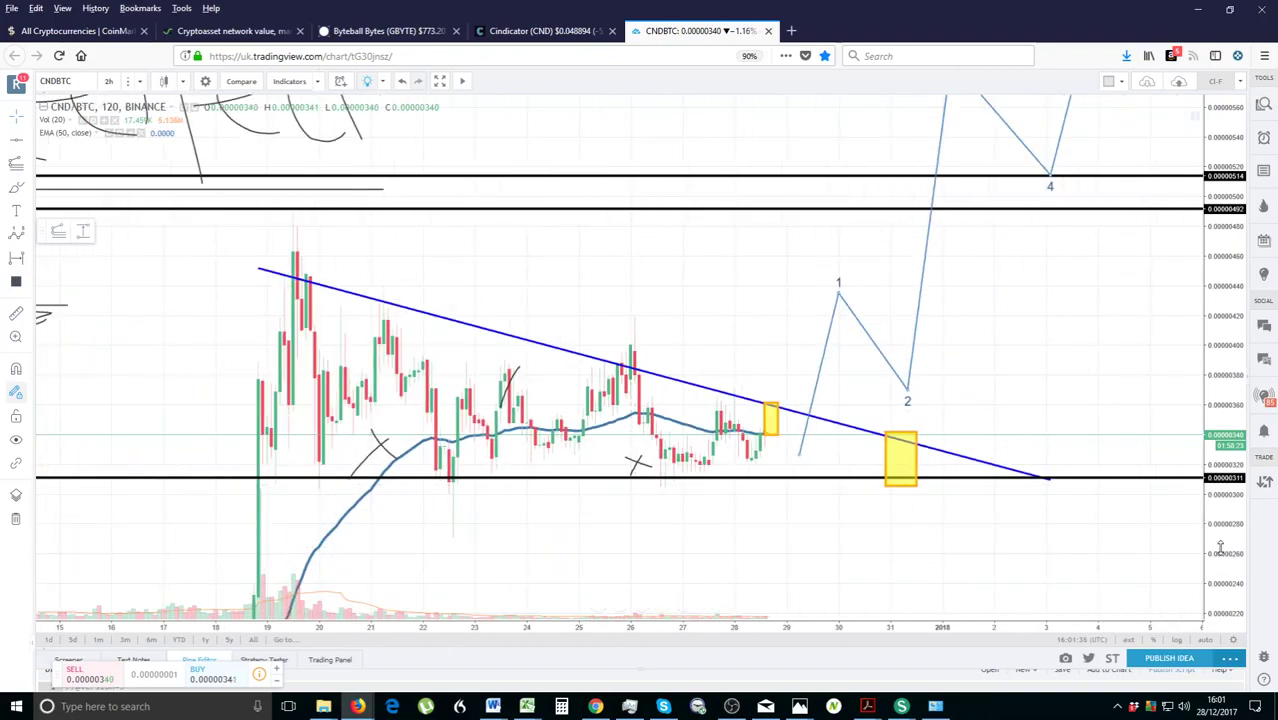
pyautogui.moveTo(1220, 548); pyautogui.dragTo(1220, 445)
pyautogui.moveTo(852, 573); pyautogui.dragTo(941, 488)
pyautogui.scroll(1, 941, 488)
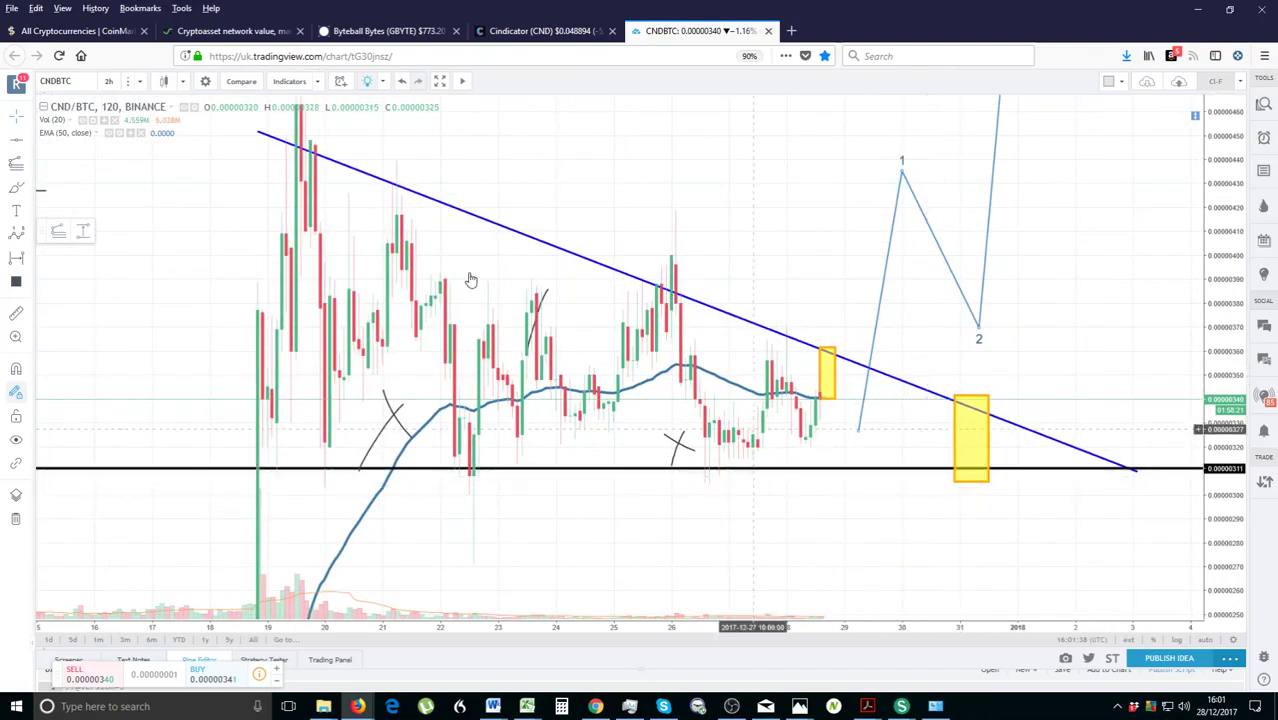
pyautogui.scroll(2, 870, 500)
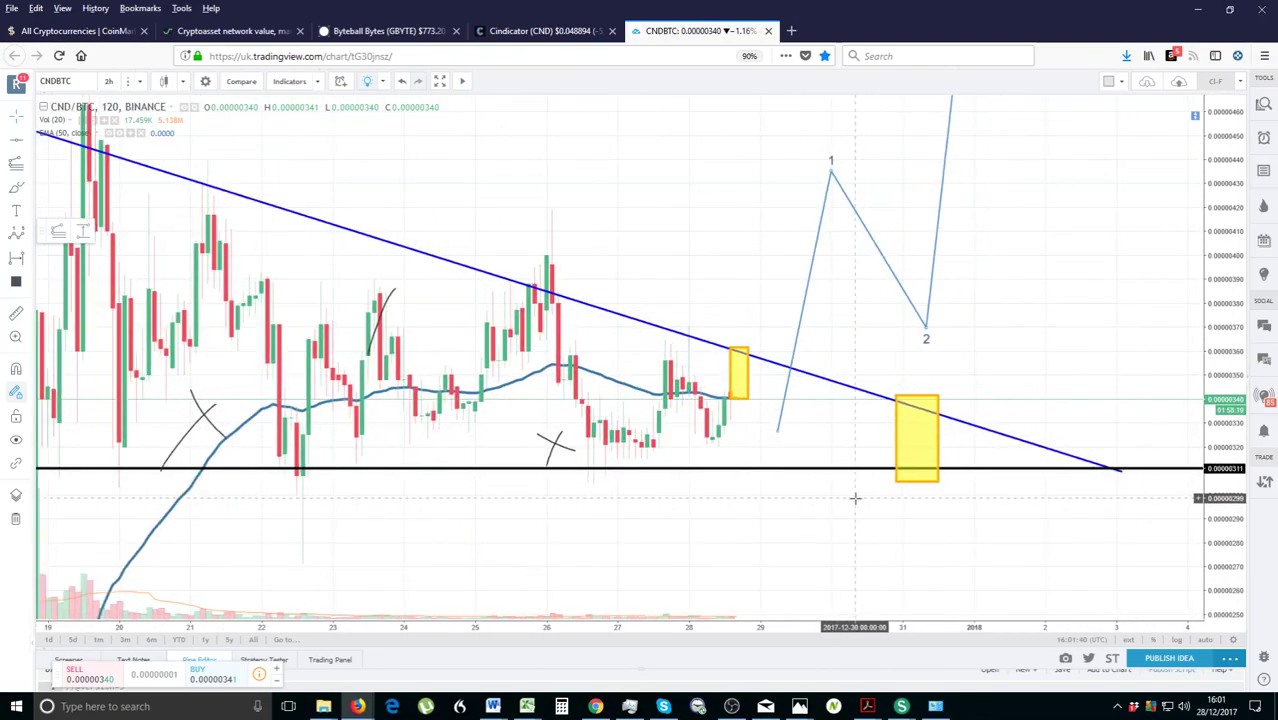
pyautogui.scroll(1, 855, 497)
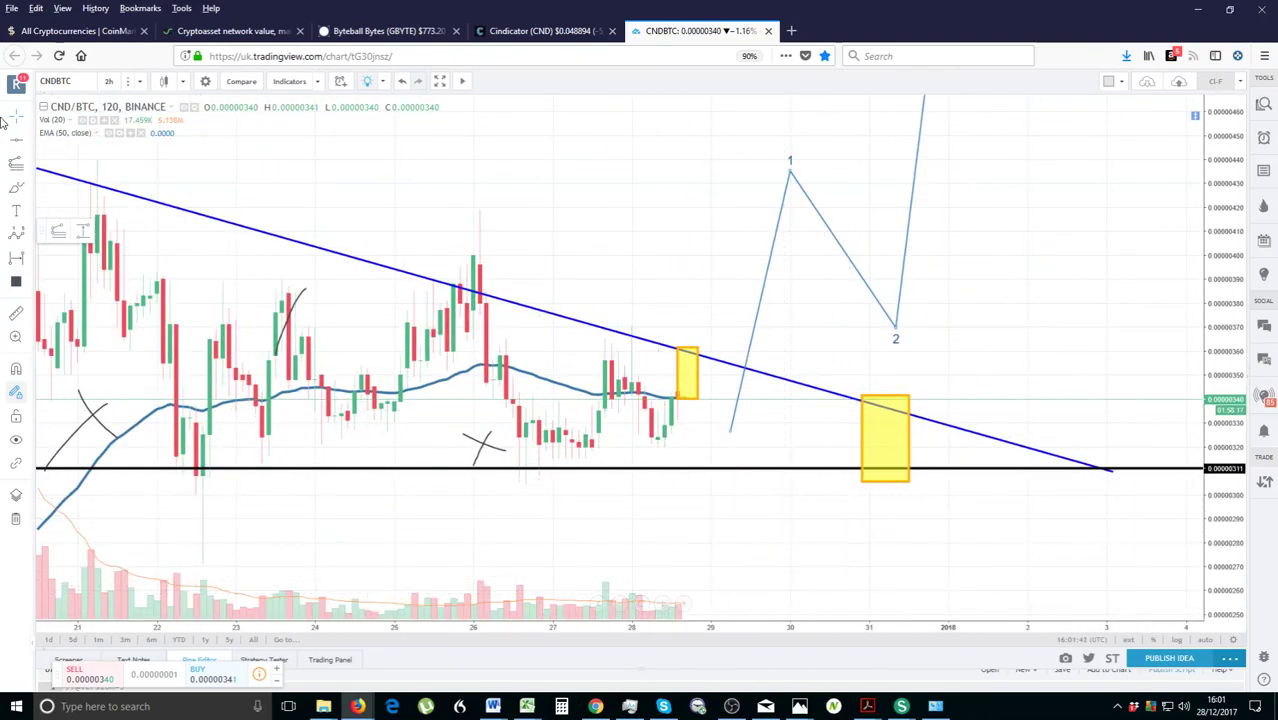
# - Circle the 27 December volume bars, the price peak above them, the pullback candles and the latest volume bars with the Brush
pyautogui.click(16, 187)
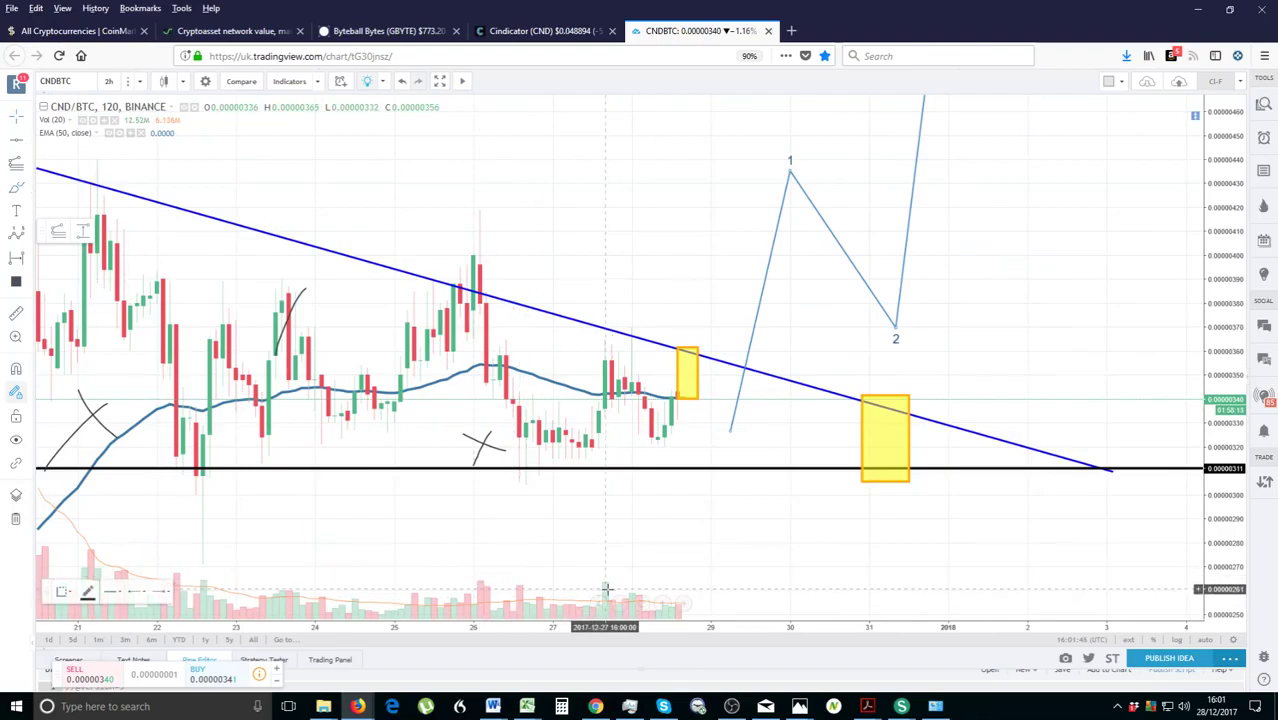
pyautogui.moveTo(605, 574); pyautogui.dragTo(612, 578)
pyautogui.scroll(1, 676, 580)
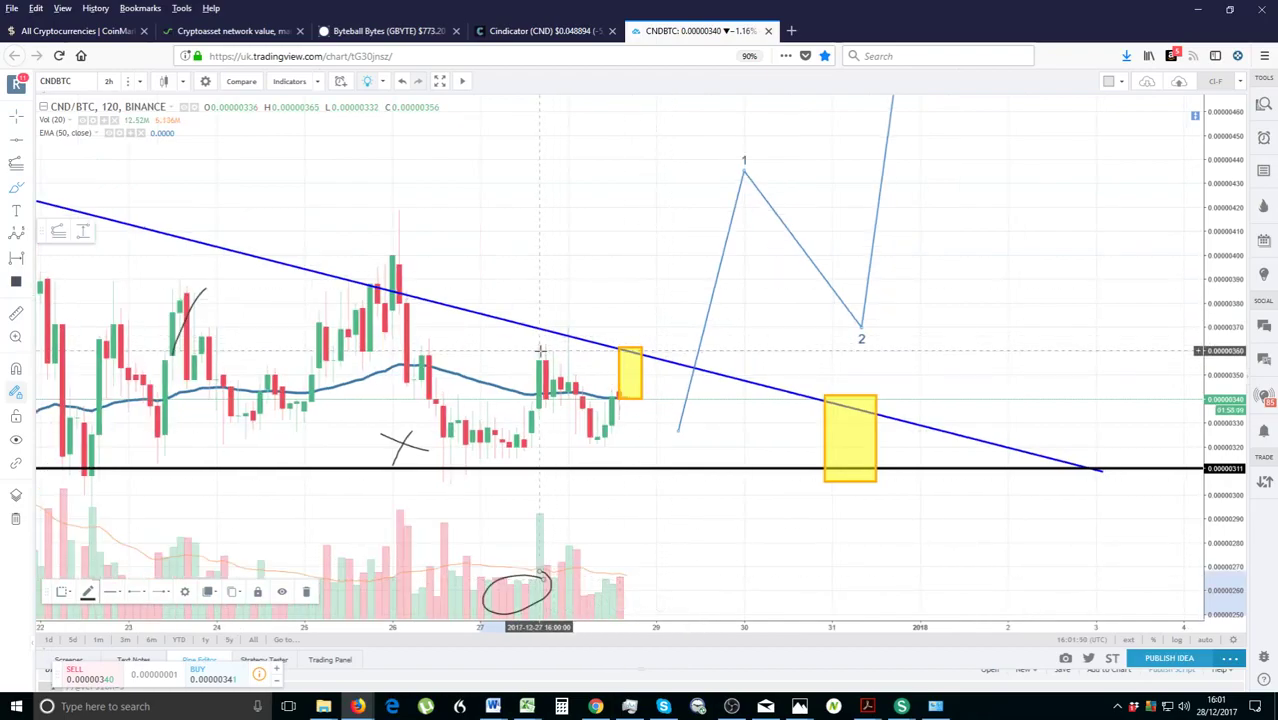
pyautogui.moveTo(528, 337)
pyautogui.mouseDown()
pyautogui.moveTo(580, 400)
pyautogui.moveTo(562, 372)
pyautogui.mouseUp()
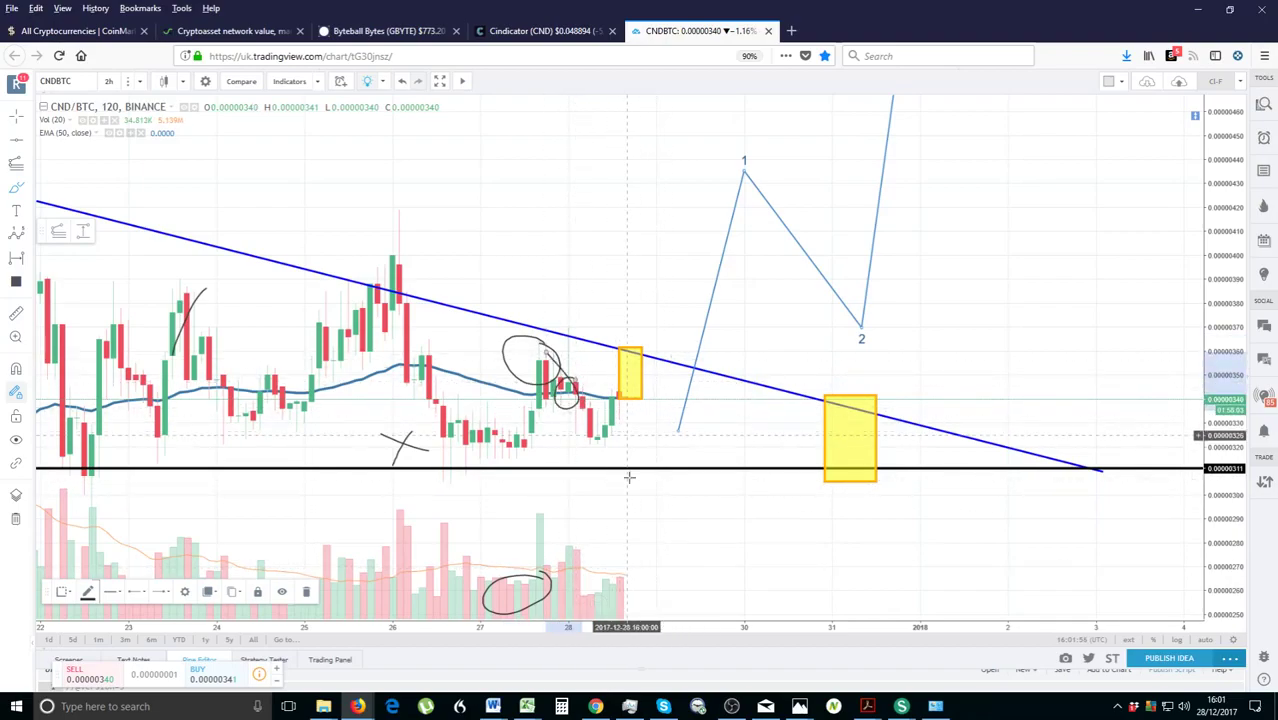
pyautogui.moveTo(605, 574); pyautogui.dragTo(600, 576)
pyautogui.scroll(-3, 947, 388)
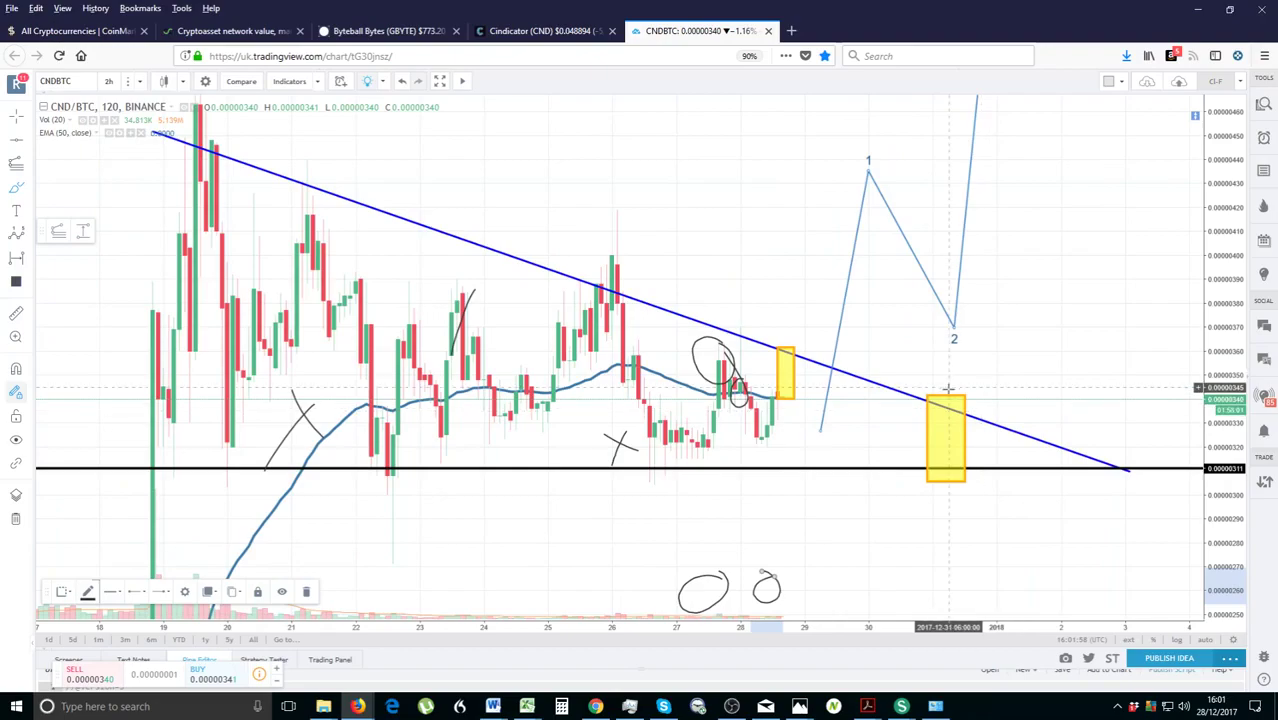
# - Check Cindicator's market cap on its CoinMarketCap page and return to the CND/BTC chart
pyautogui.scroll(-6, 947, 388)
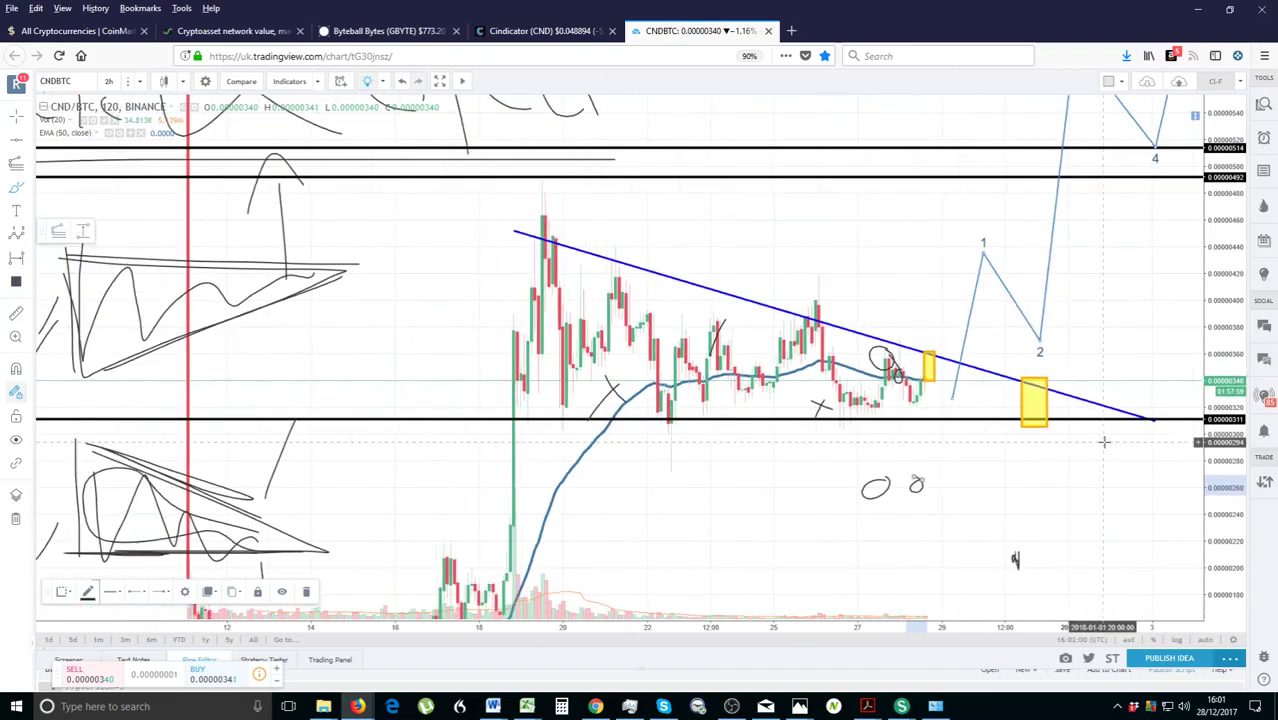
pyautogui.click(563, 30)
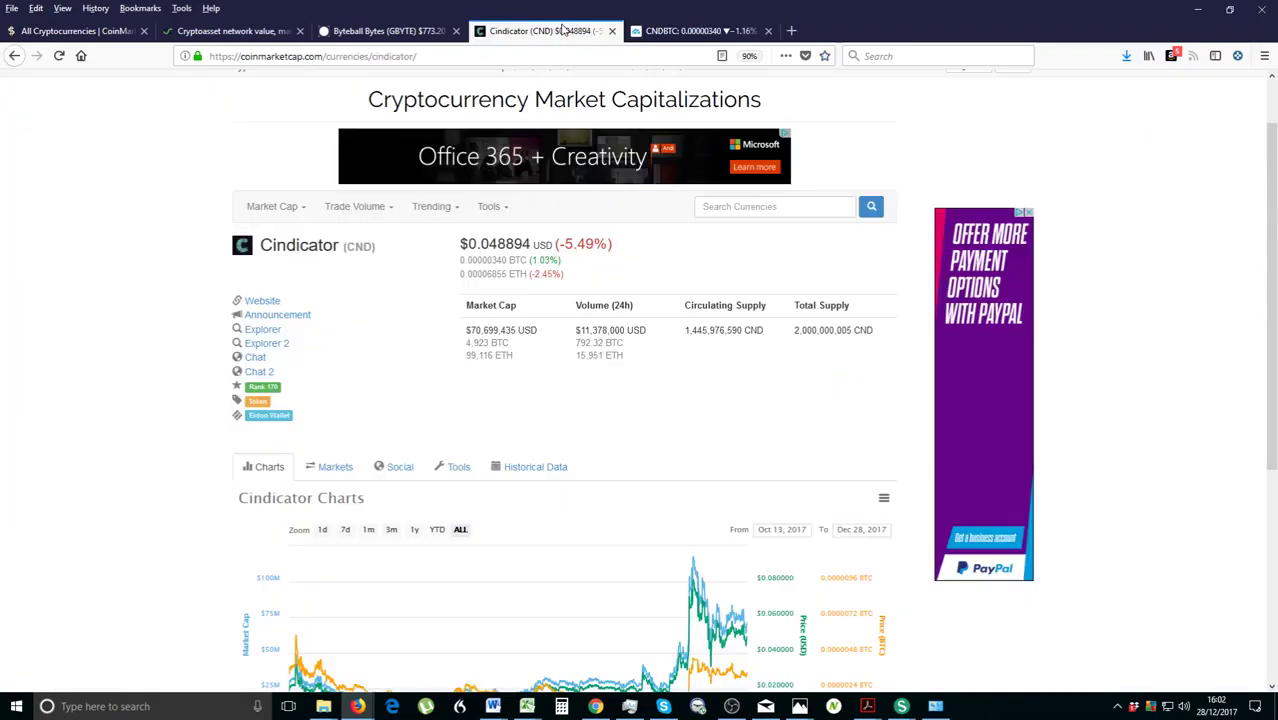
pyautogui.moveTo(529, 342); pyautogui.dragTo(449, 333)
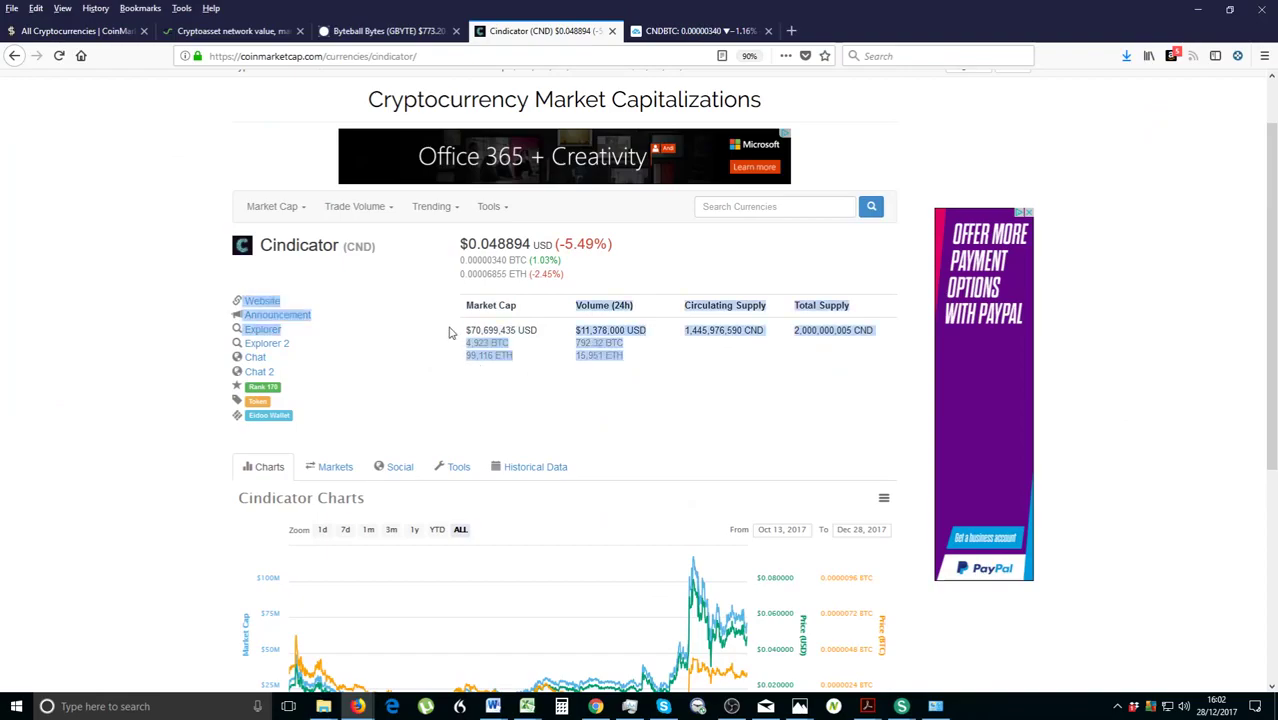
pyautogui.click(525, 349)
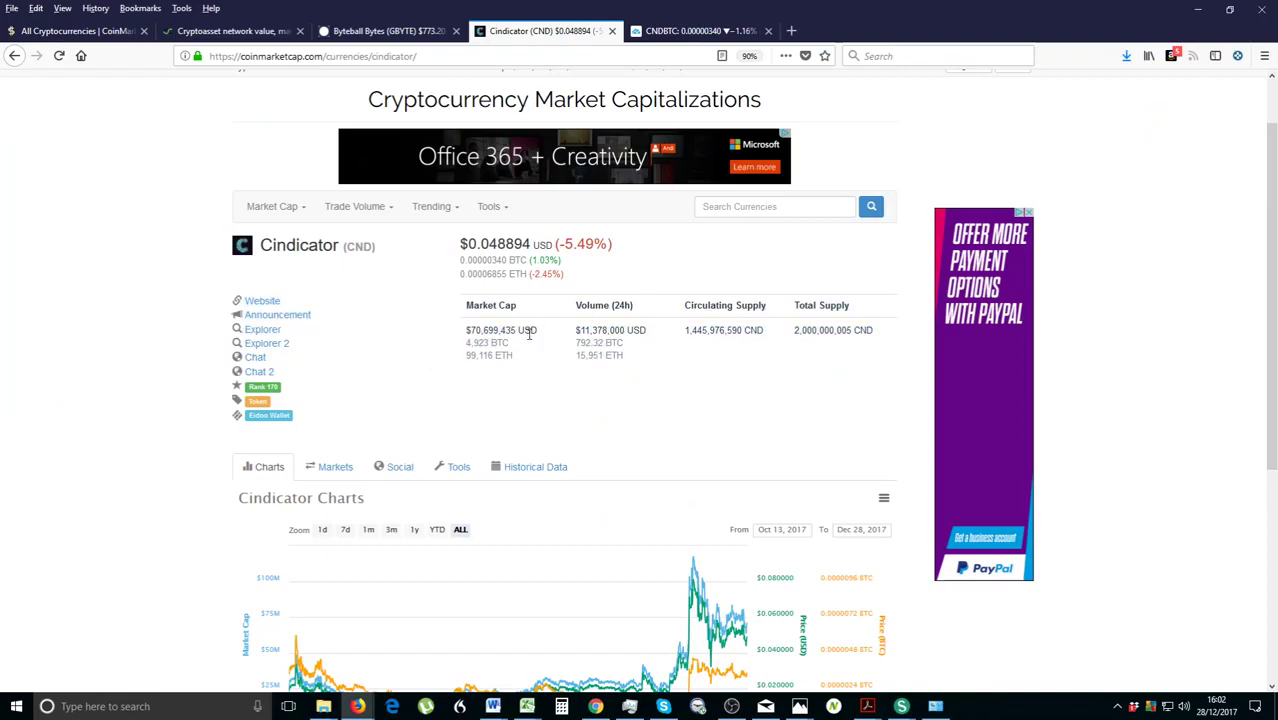
pyautogui.click(687, 32)
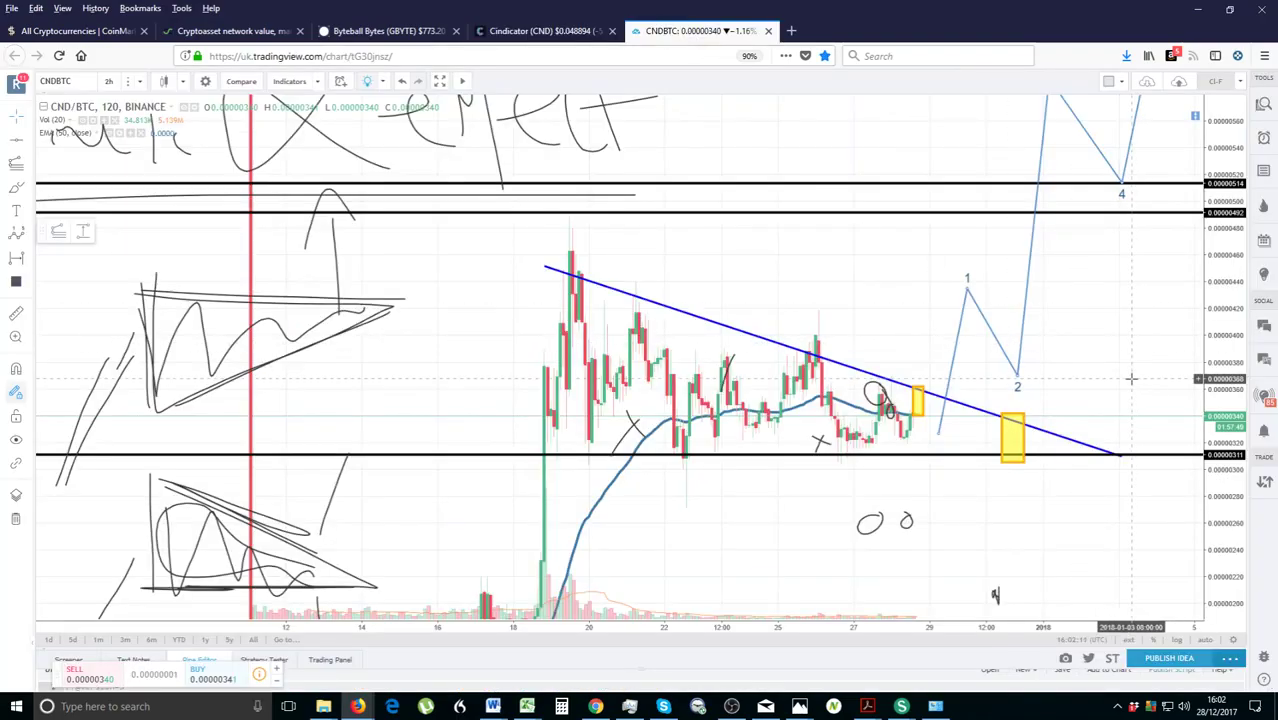
# - Draw a downward arrow from the latest candles through the support line with the Brush and underline the low wick of 22 December
pyautogui.scroll(-1, 1131, 379)
pyautogui.scroll(-1, 1108, 482)
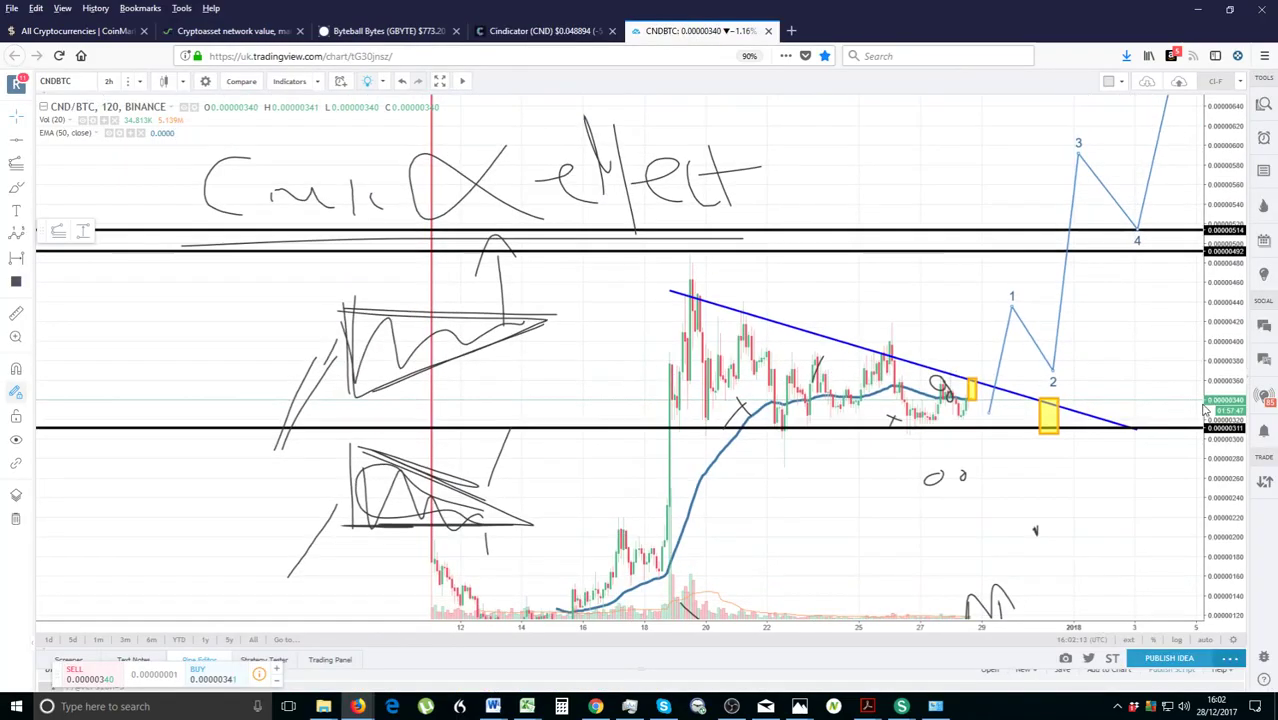
pyautogui.moveTo(1108, 482); pyautogui.dragTo(958, 521)
pyautogui.moveTo(1222, 280); pyautogui.dragTo(1222, 340)
pyautogui.moveTo(1011, 373); pyautogui.dragTo(989, 376)
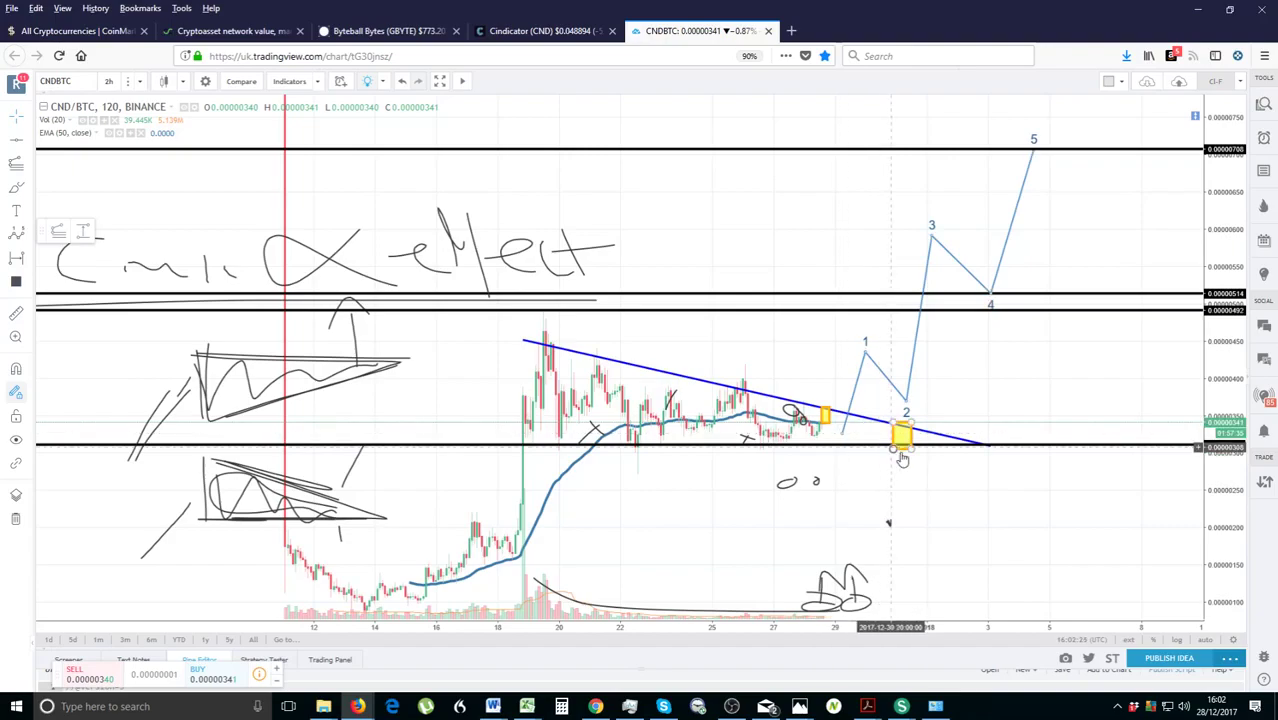
pyautogui.moveTo(1223, 511); pyautogui.dragTo(1223, 420)
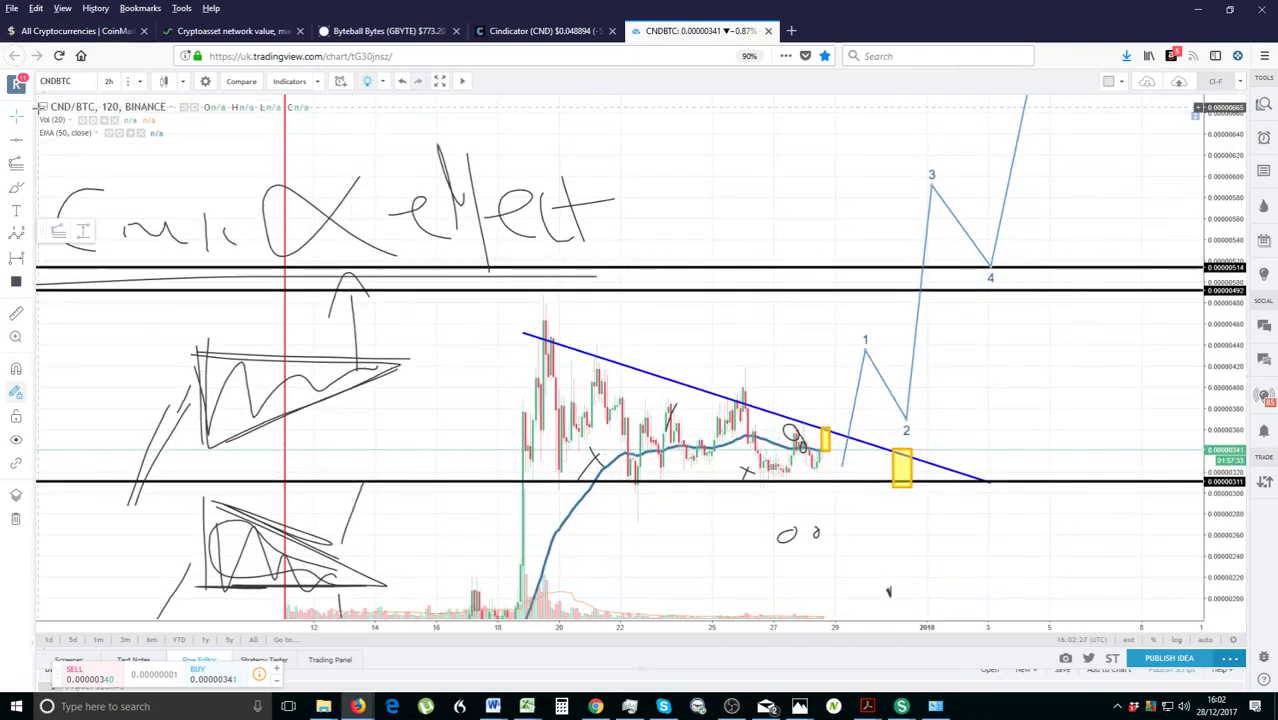
pyautogui.click(16, 188)
pyautogui.moveTo(820, 499); pyautogui.dragTo(876, 498)
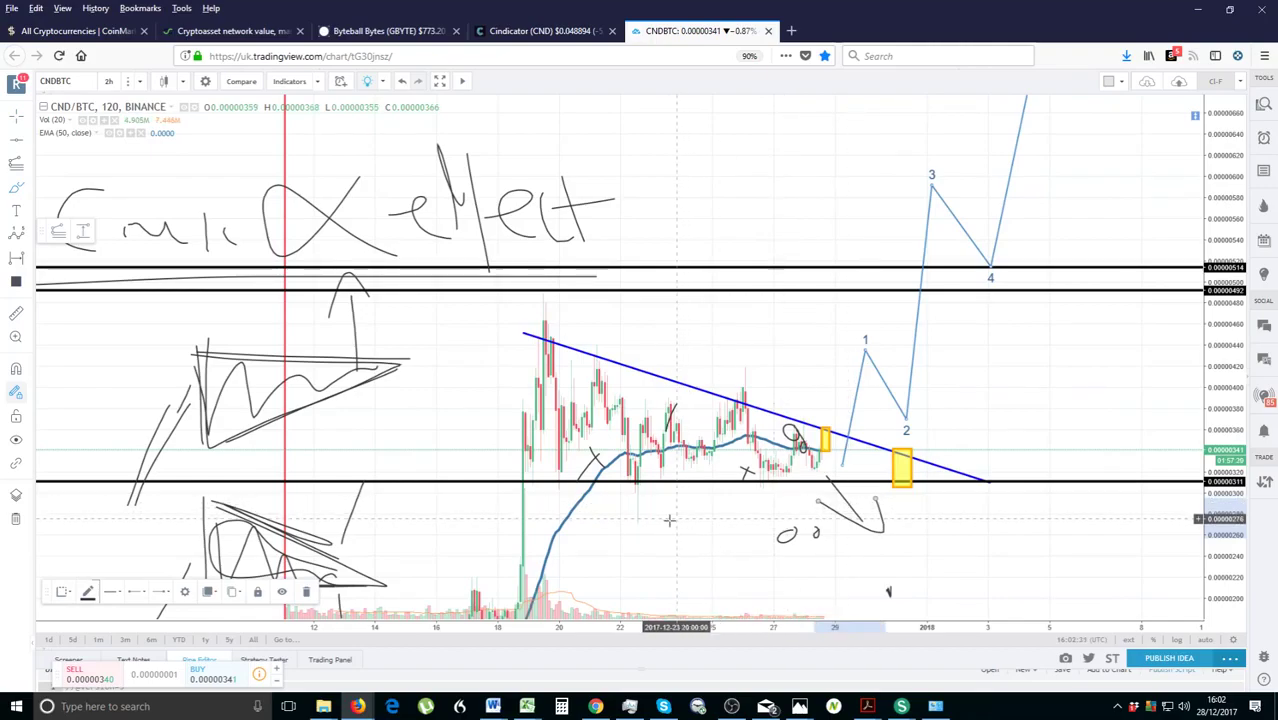
pyautogui.moveTo(678, 525); pyautogui.dragTo(605, 525)
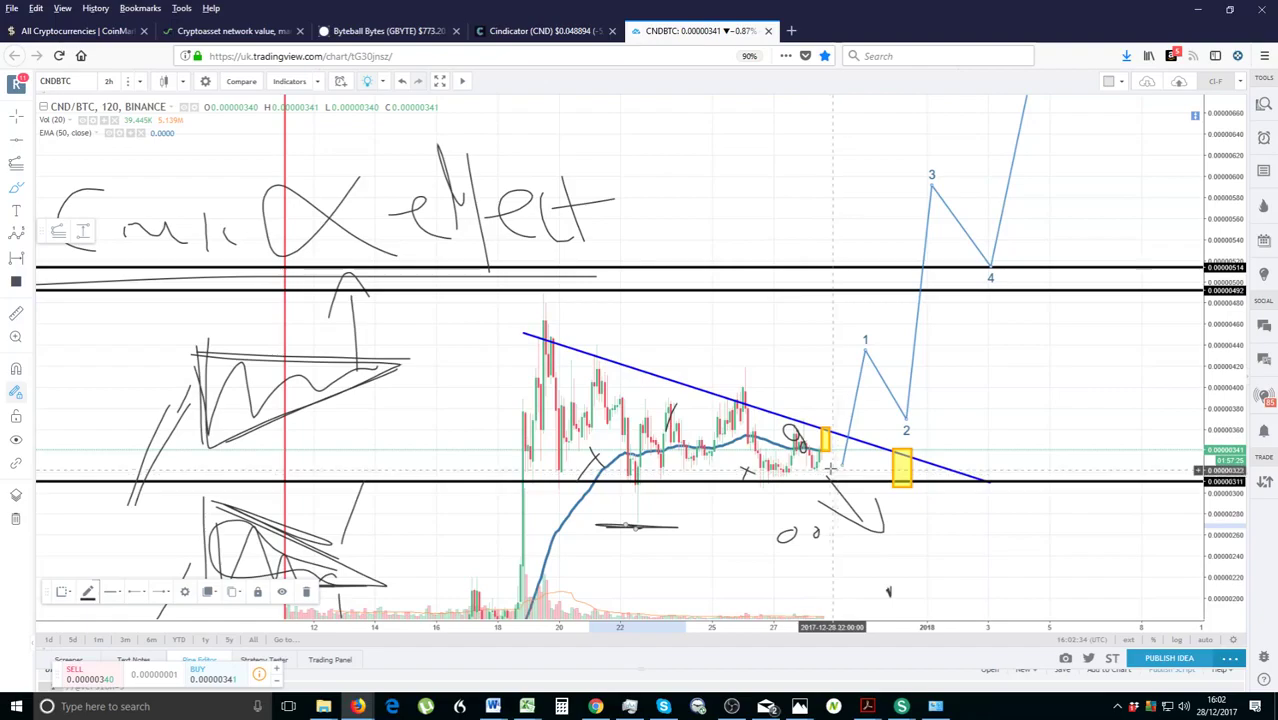
# - Scribble a dip below support beside the latest candles and matching volume bars beneath, underlining the dip's low with repeated Brush strokes
pyautogui.moveTo(819, 464)
pyautogui.mouseDown()
pyautogui.moveTo(836, 466)
pyautogui.moveTo(838, 493)
pyautogui.mouseUp()
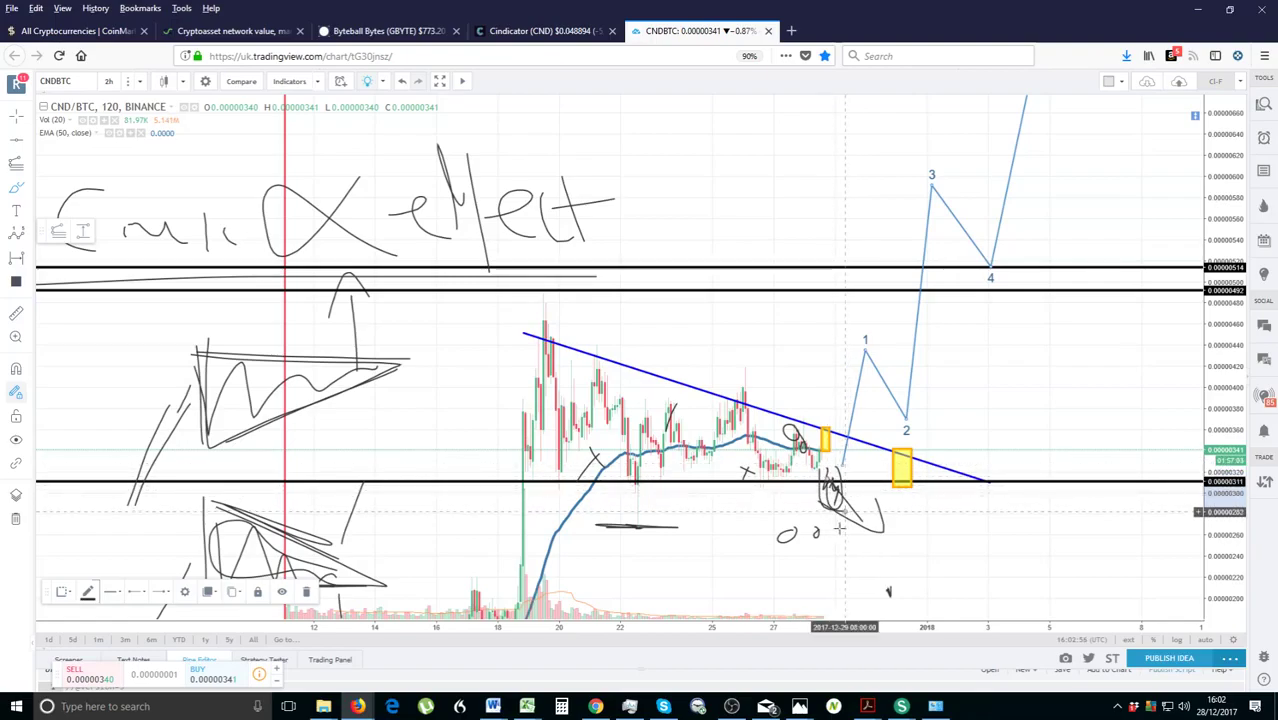
pyautogui.moveTo(824, 574)
pyautogui.mouseDown()
pyautogui.moveTo(834, 612)
pyautogui.moveTo(836, 598)
pyautogui.mouseUp()
pyautogui.moveTo(786, 508); pyautogui.dragTo(873, 508)
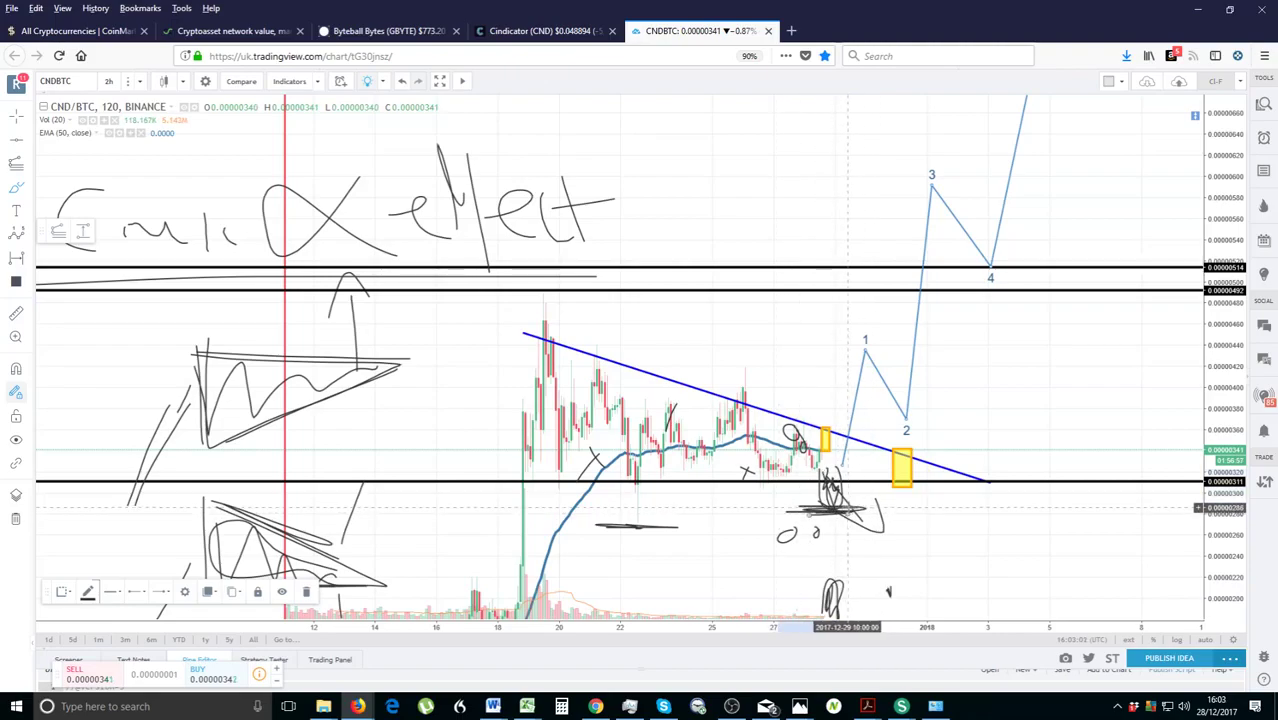
# - Recheck Cindicator's market cap on CoinMarketCap and review the whole annotated CND/BTC chart up to wave 5
pyautogui.scroll(2, 850, 503)
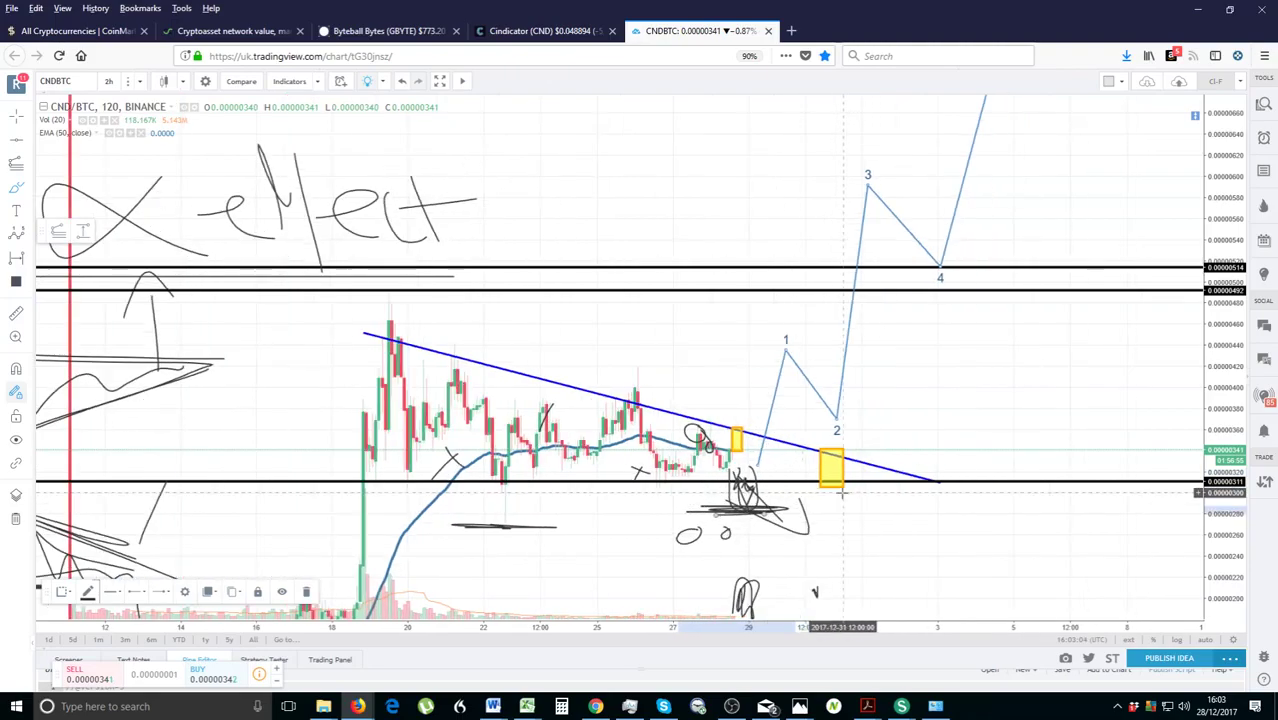
pyautogui.click(534, 33)
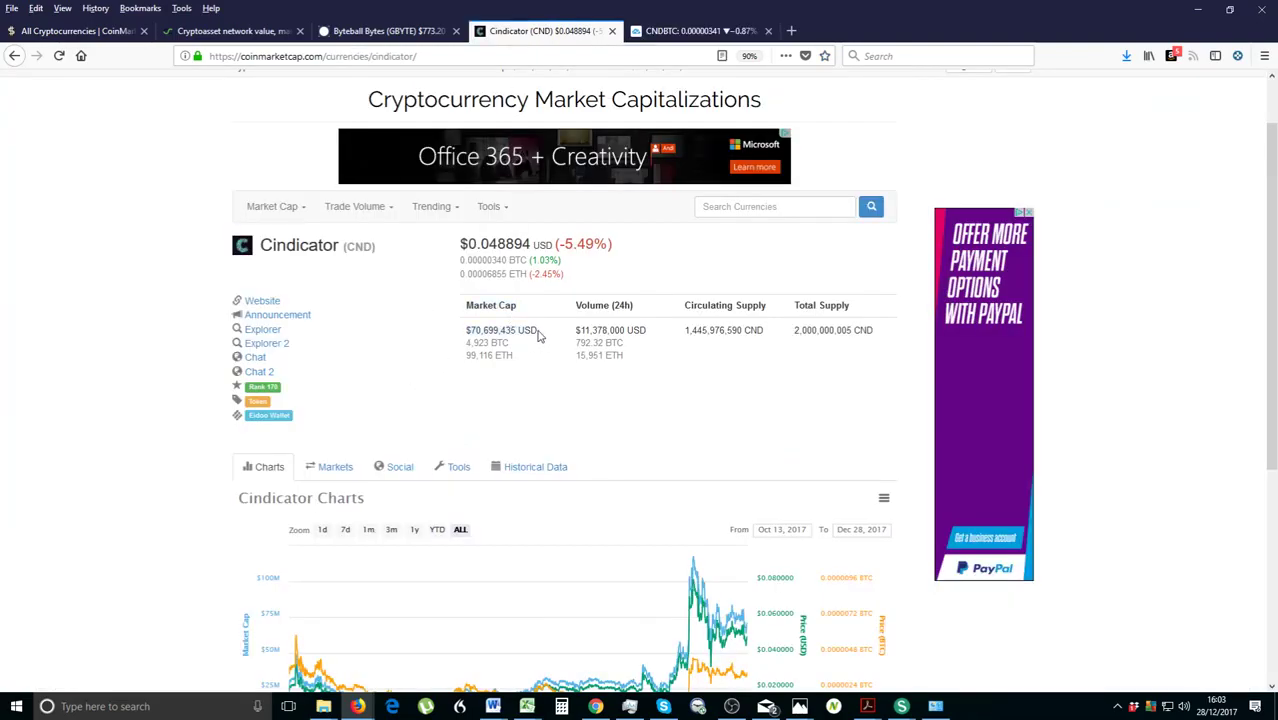
pyautogui.click(726, 33)
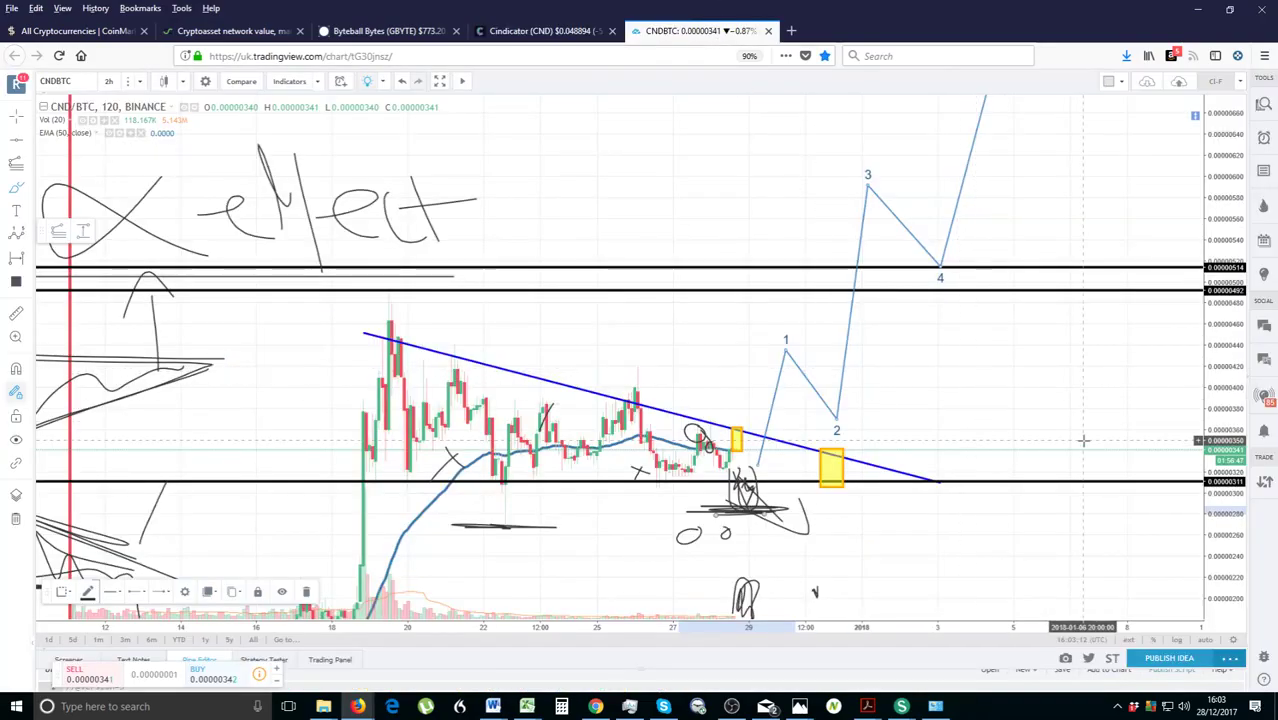
pyautogui.scroll(-4, 1080, 431)
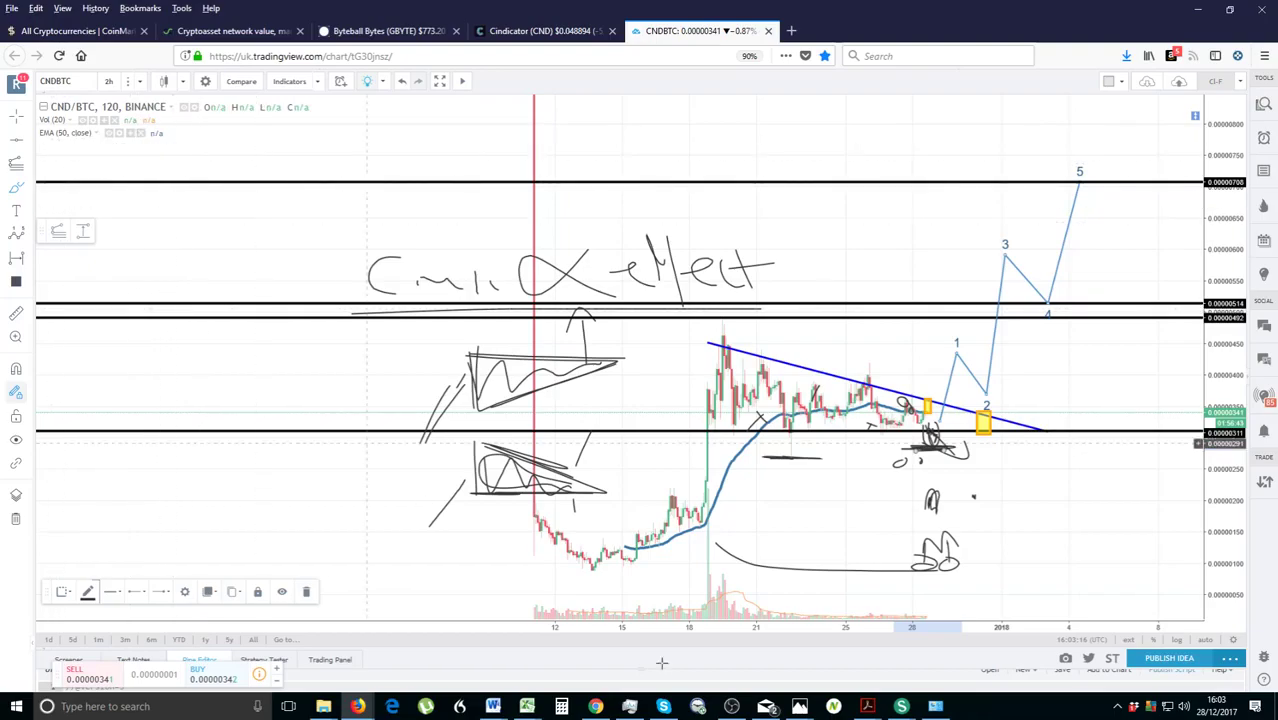
pyautogui.click(732, 706)
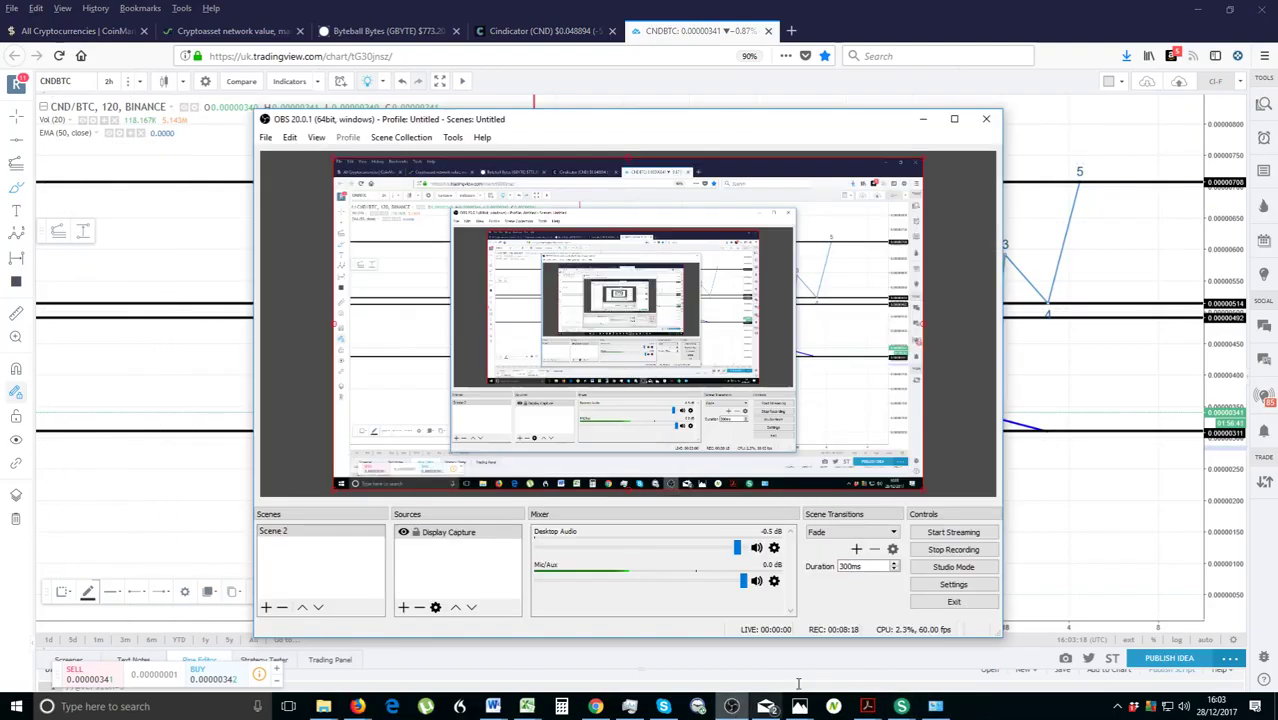